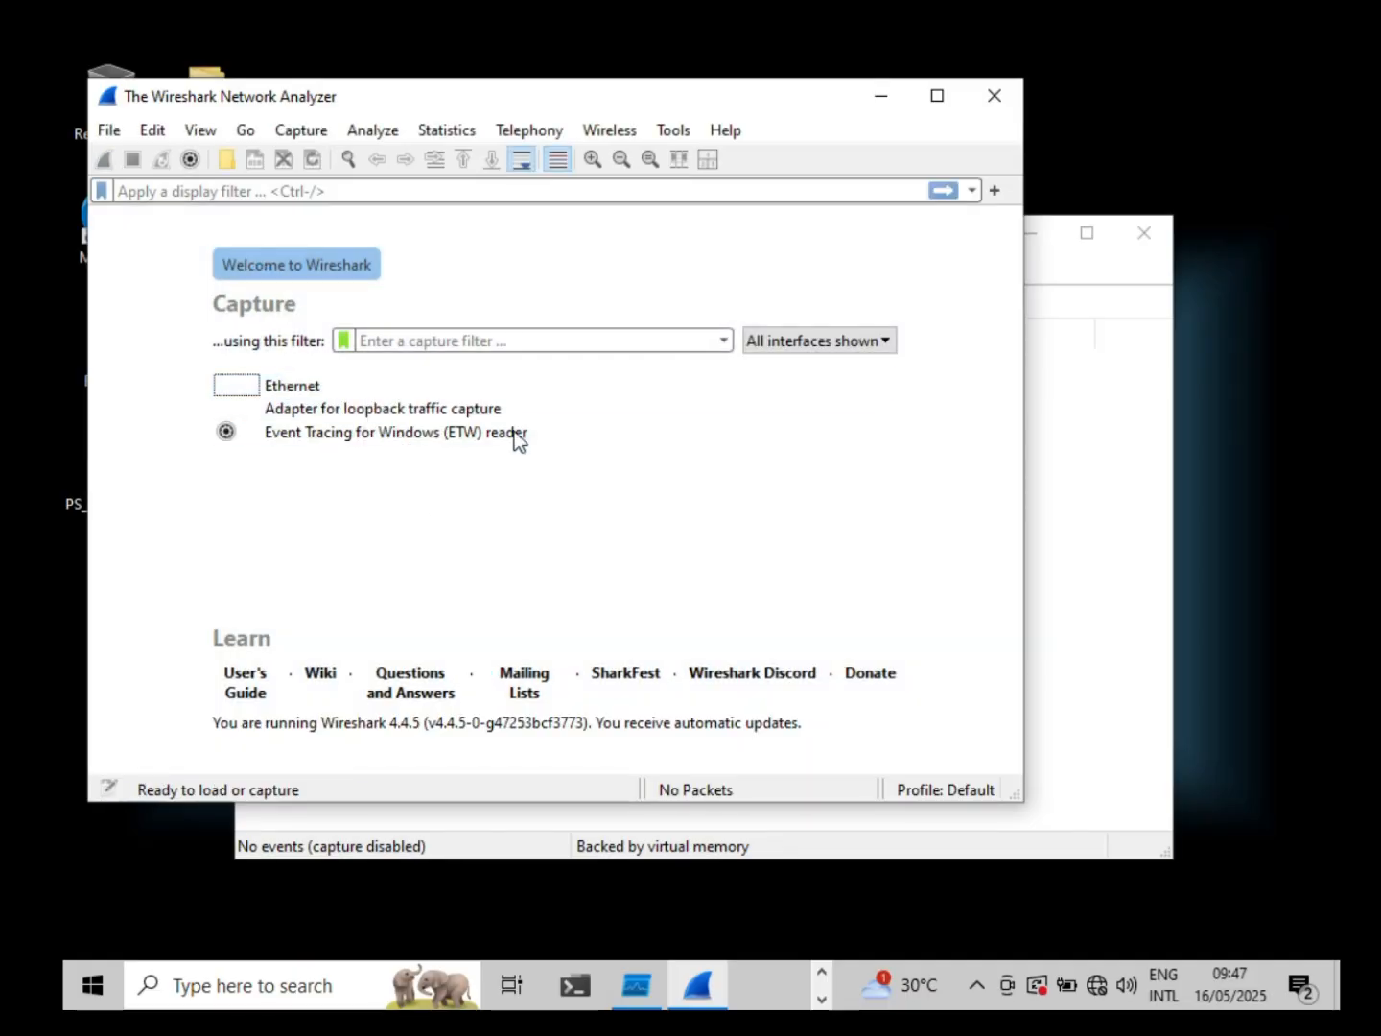
Step: Start a live packet capture on the Ethernet interface
double_click(462, 384)
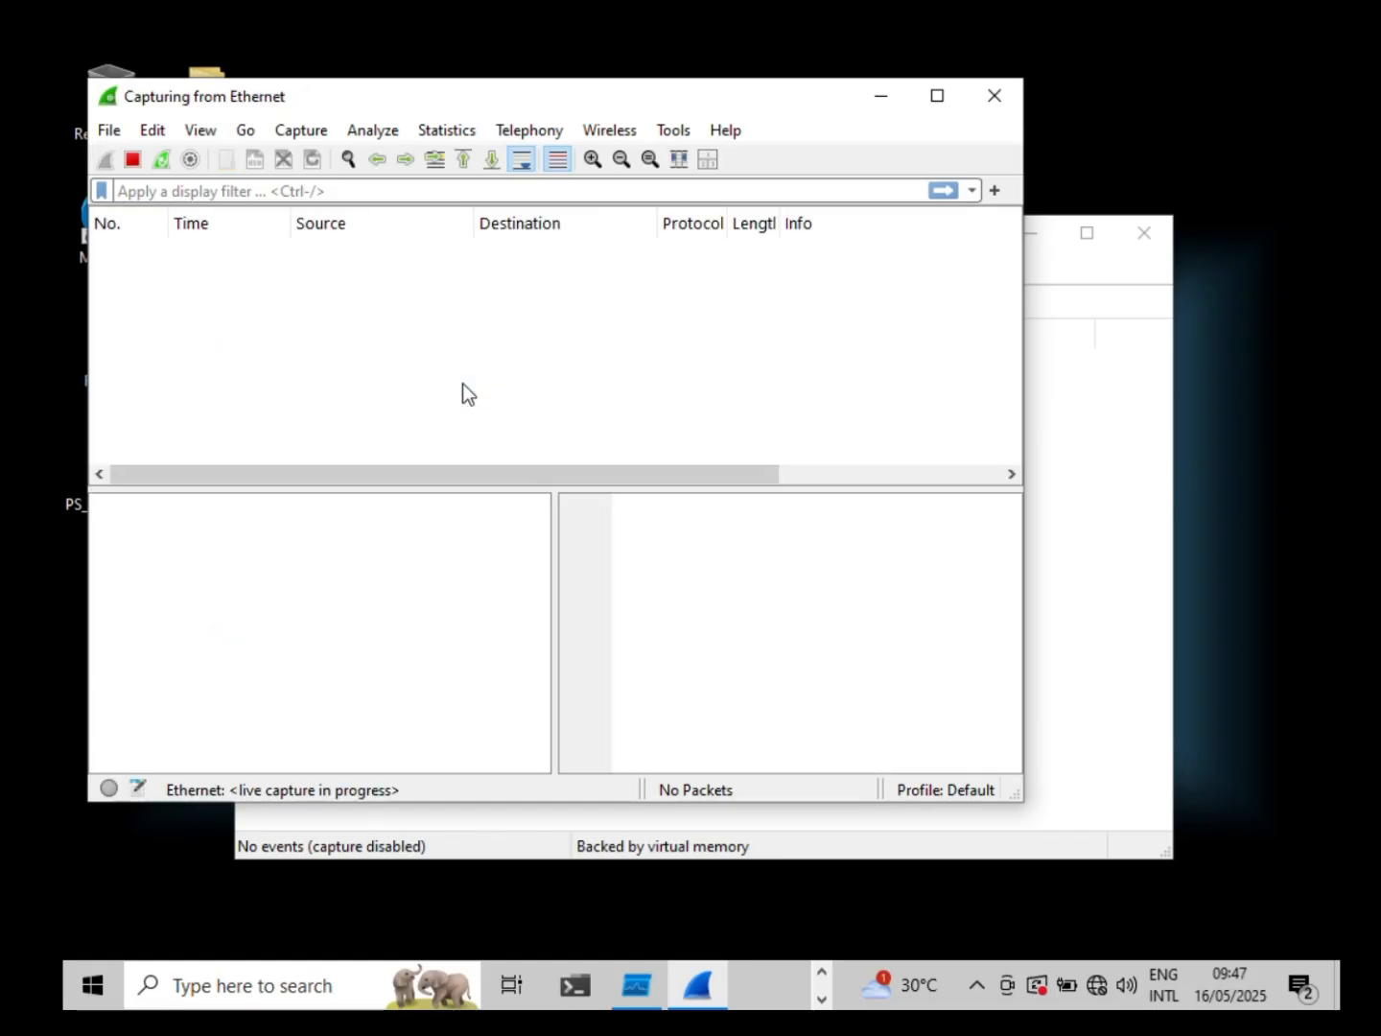
Step: Search Windows for "fake" to reach the FakeNet files and open the fakenet3.5.zip archive in C:\Tools\fakenet\fakenet3.5
left_click(271, 988)
type("fake")
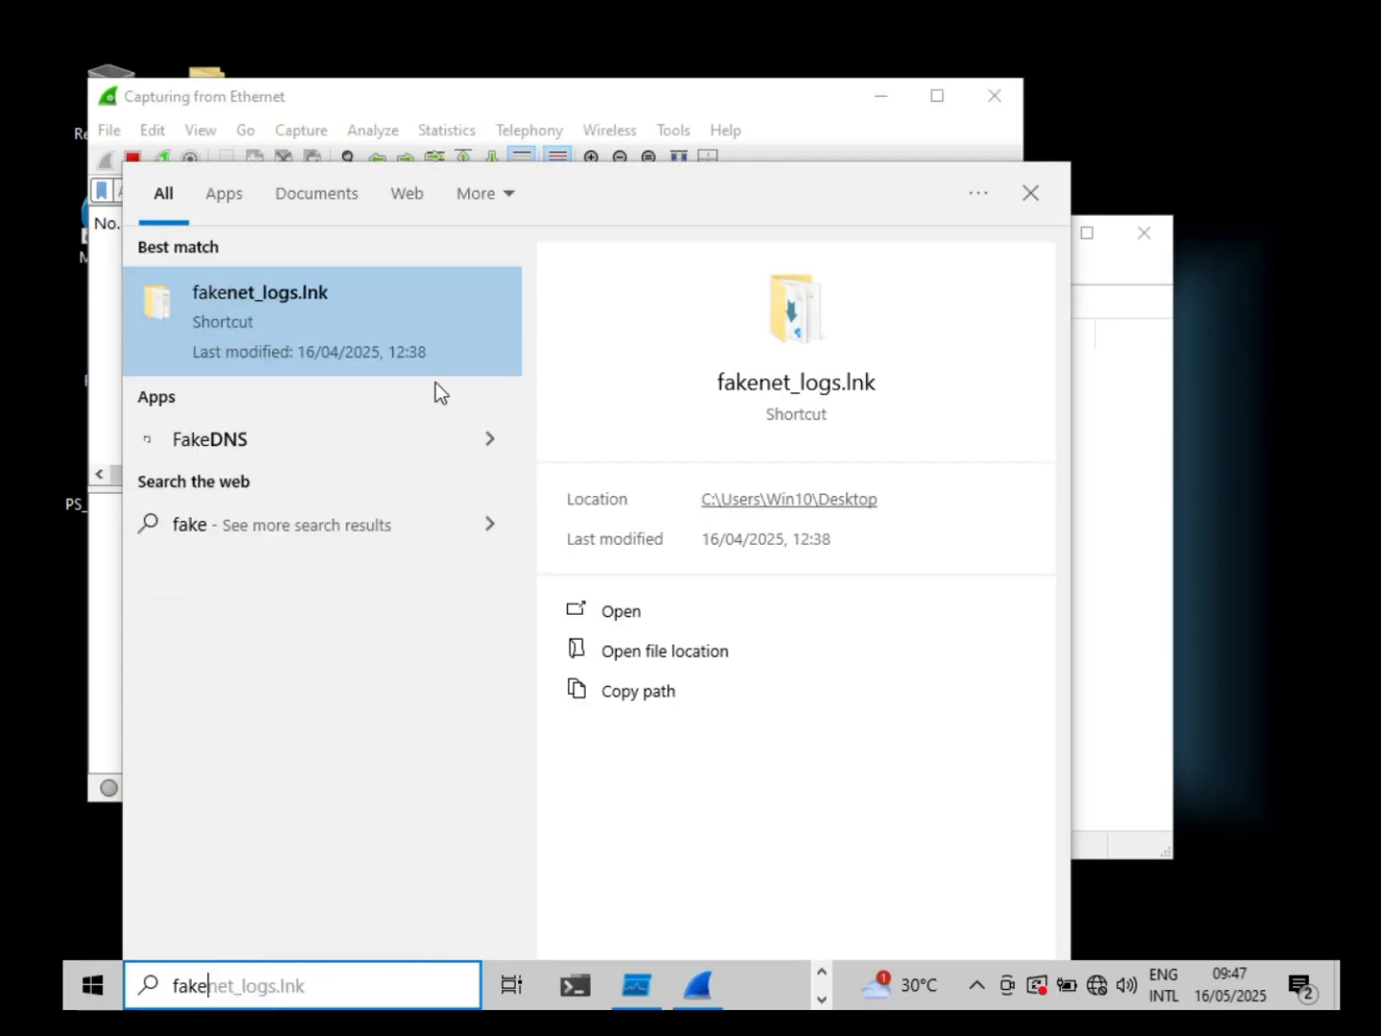
left_click(359, 280)
double_click(536, 438)
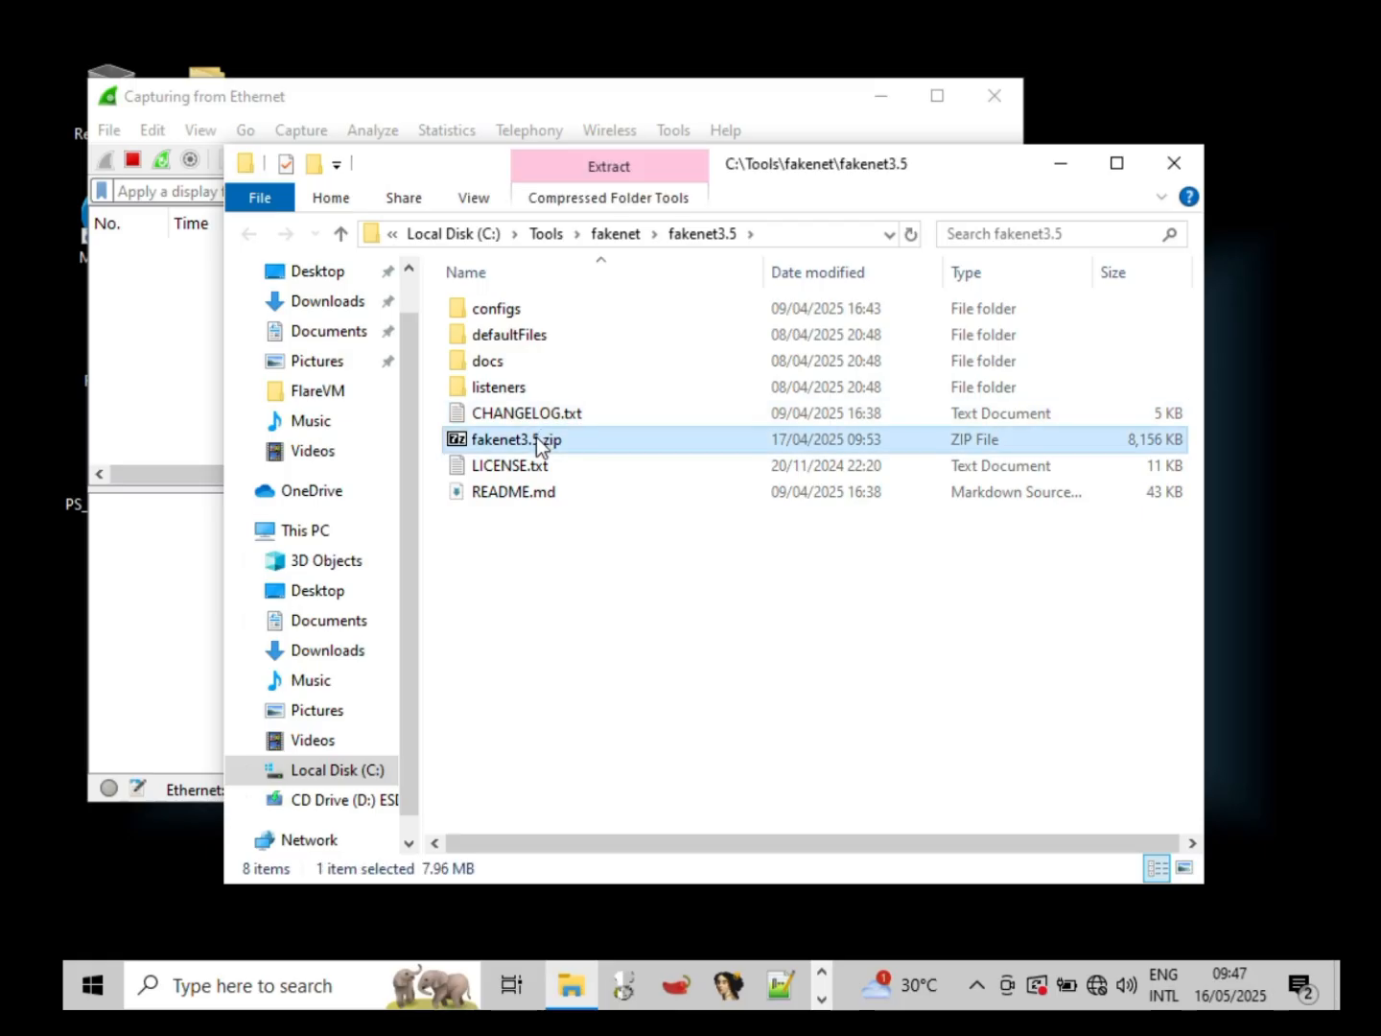
Step: Extract the archive into C:\Tools\fakenet\fakenet3.5 and close the archive window
left_click(249, 246)
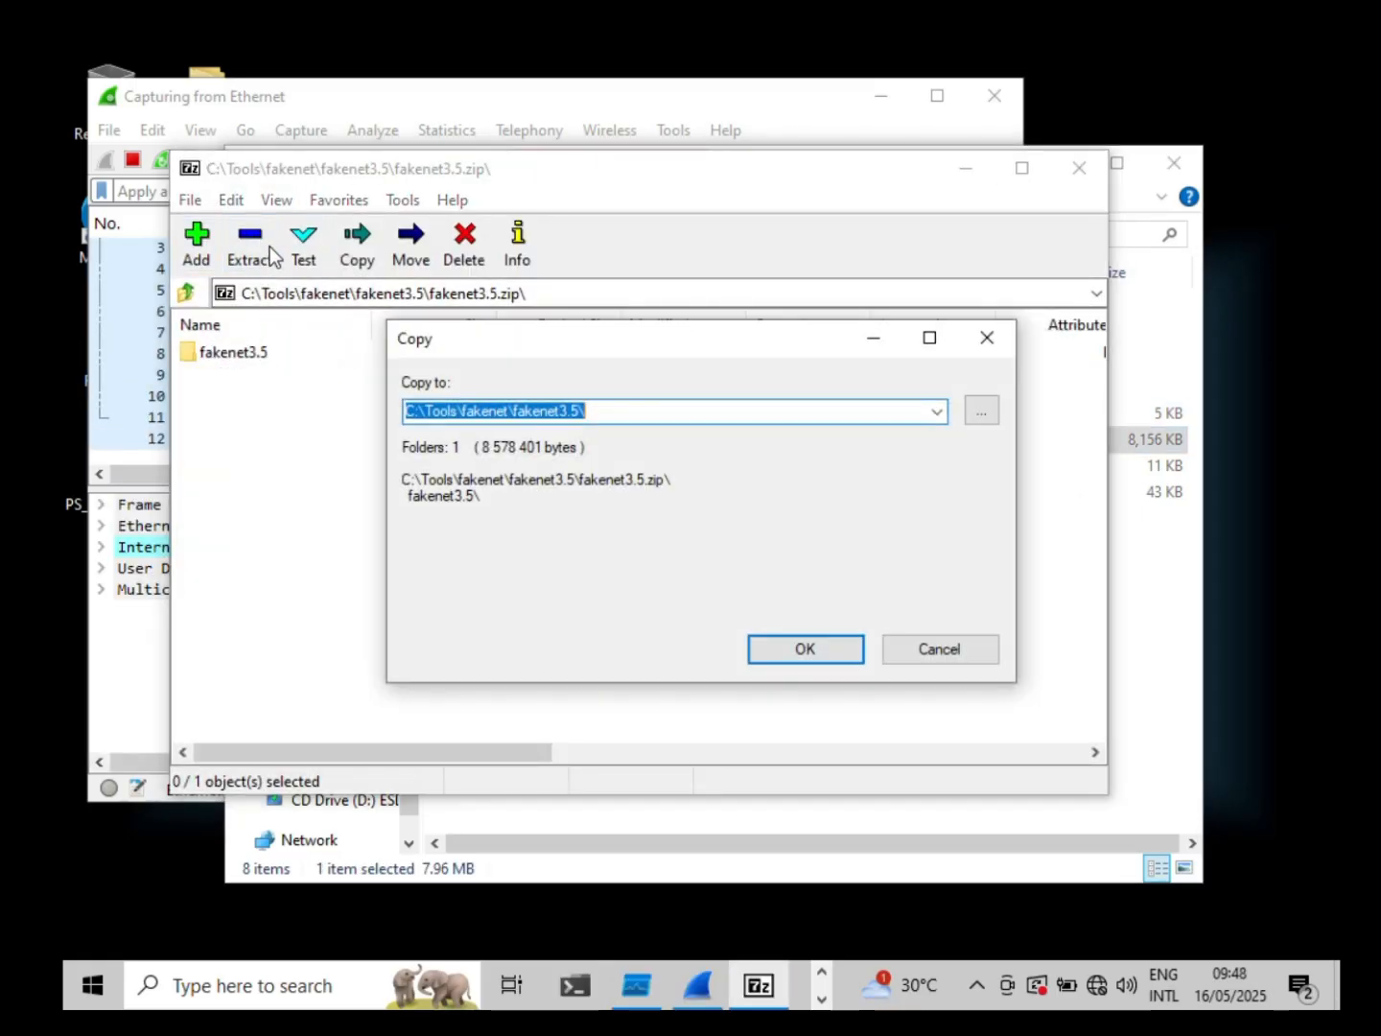
left_click(823, 650)
left_click(1079, 170)
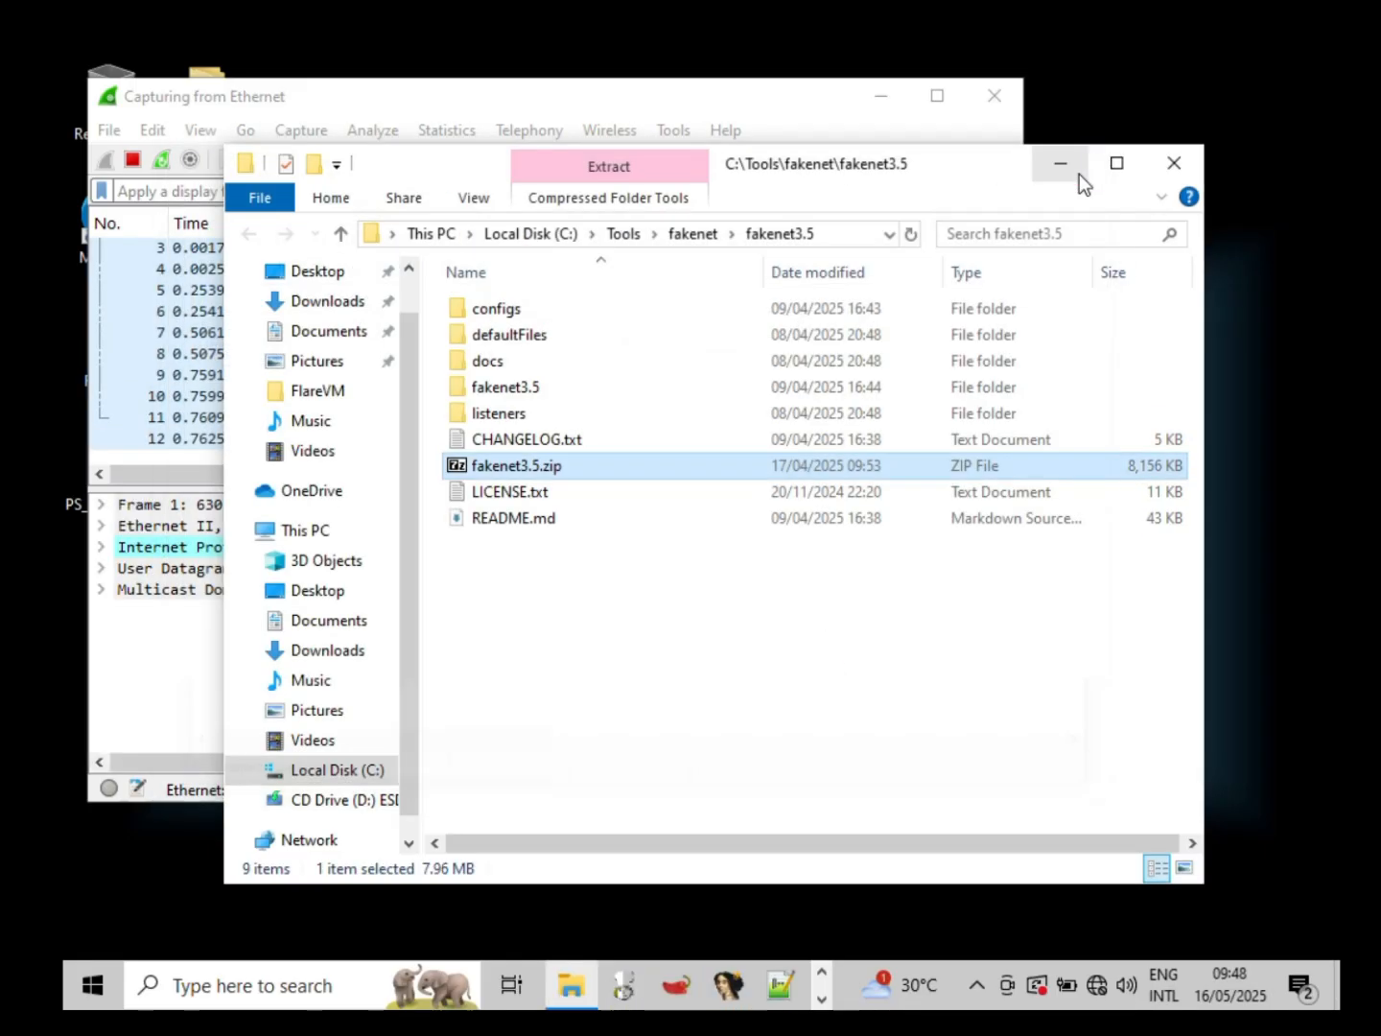
Step: Try to run fakenet.exe from the newly extracted fakenet3.5 subfolder
double_click(551, 391)
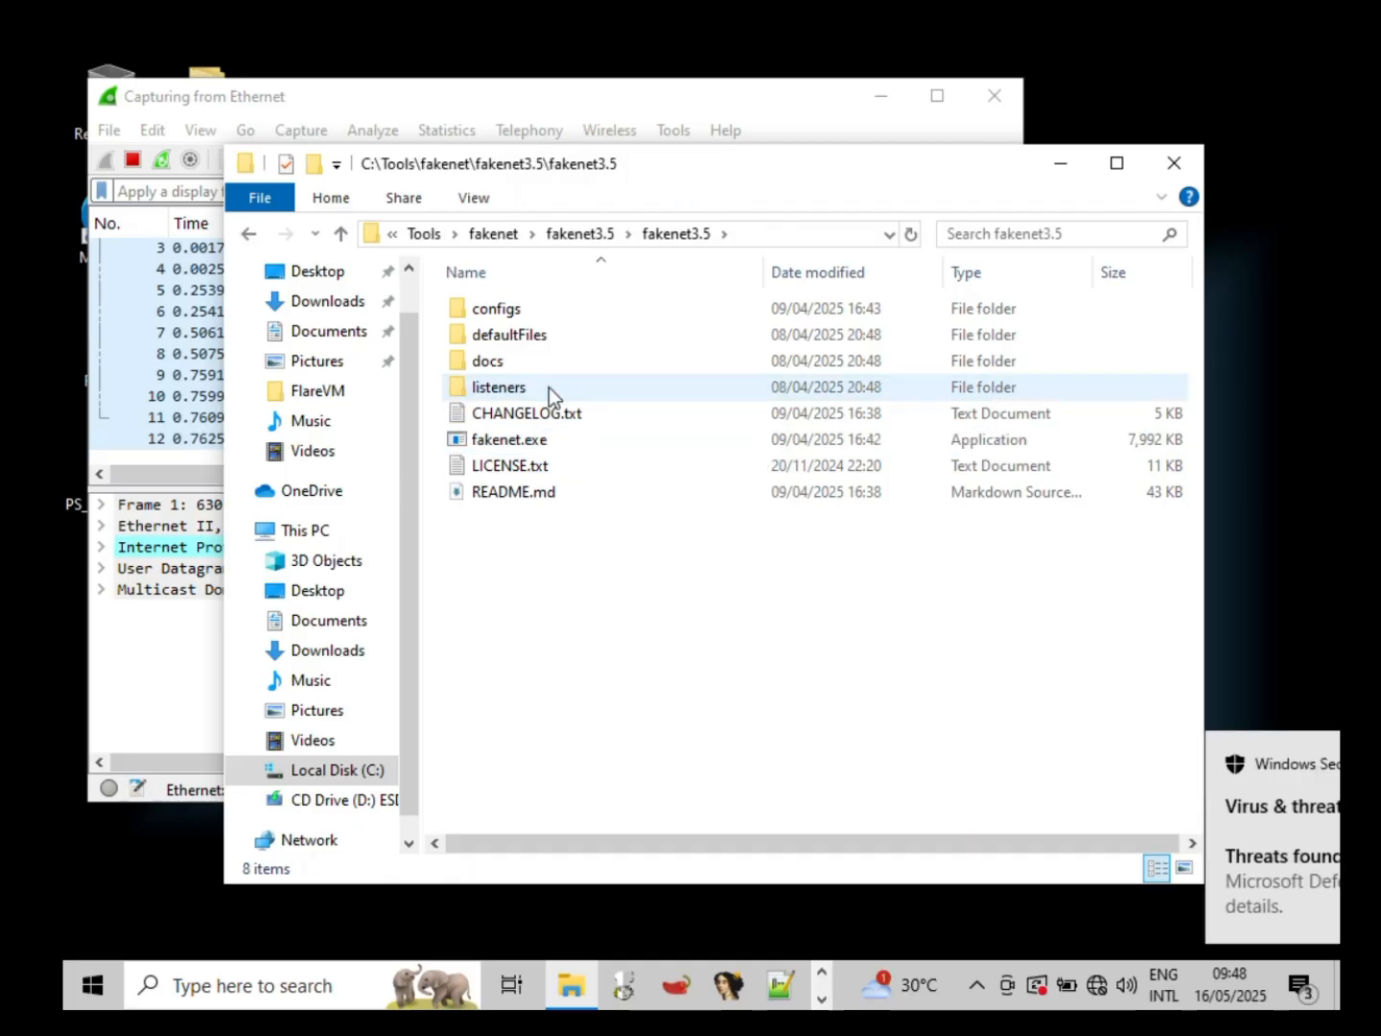
double_click(565, 439)
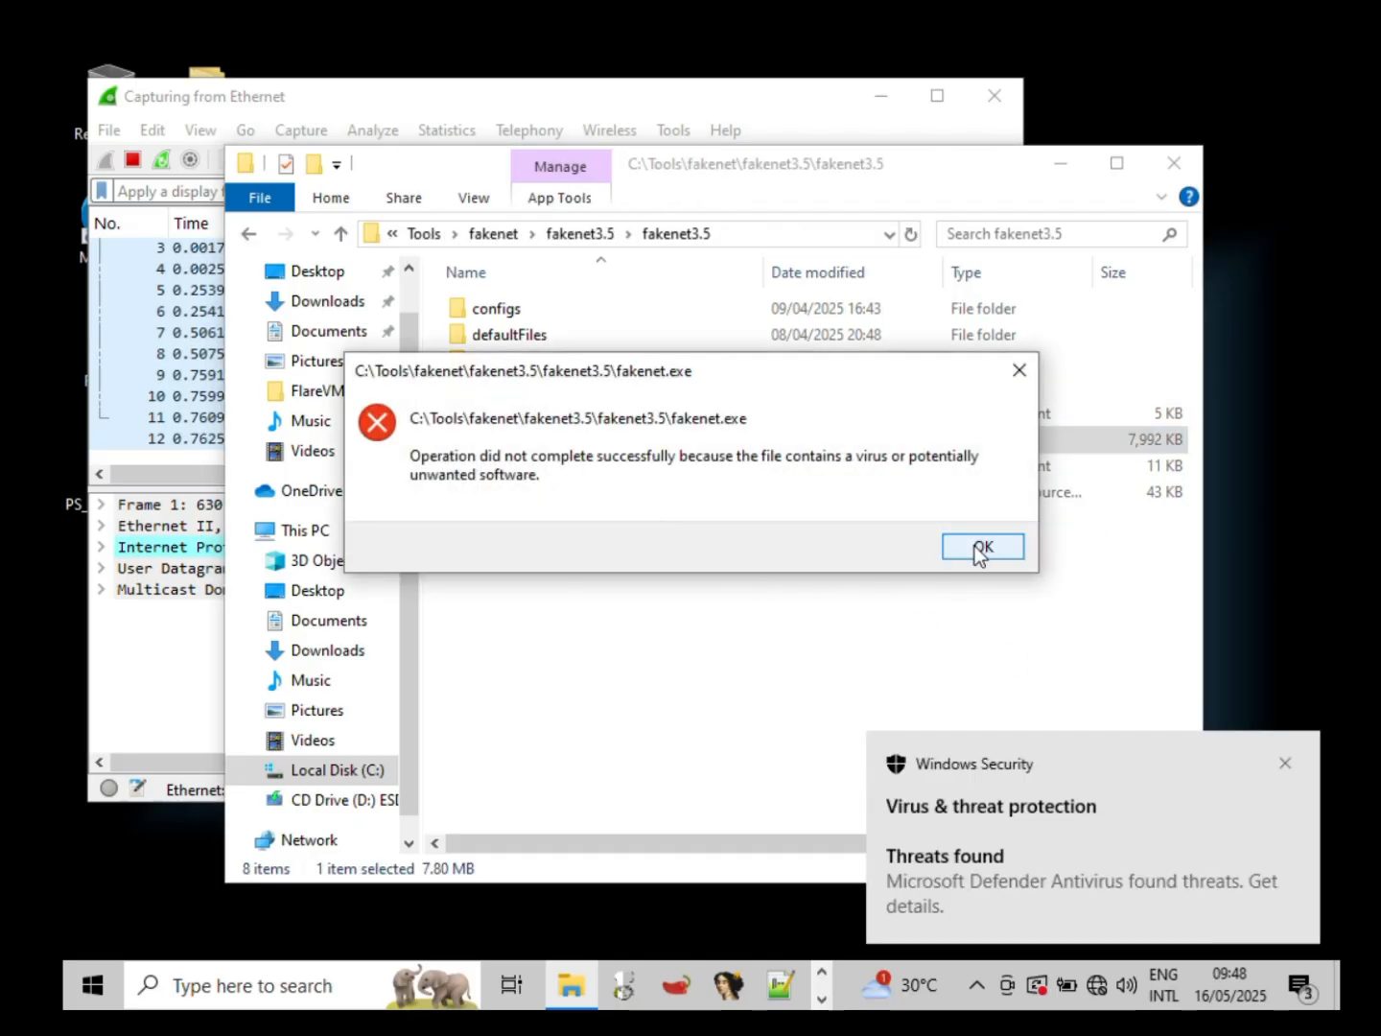
left_click(974, 546)
Step: Turn off Microsoft Defender virus protection in the Windows Security virus and threat protection settings, approving the change
left_click(1026, 850)
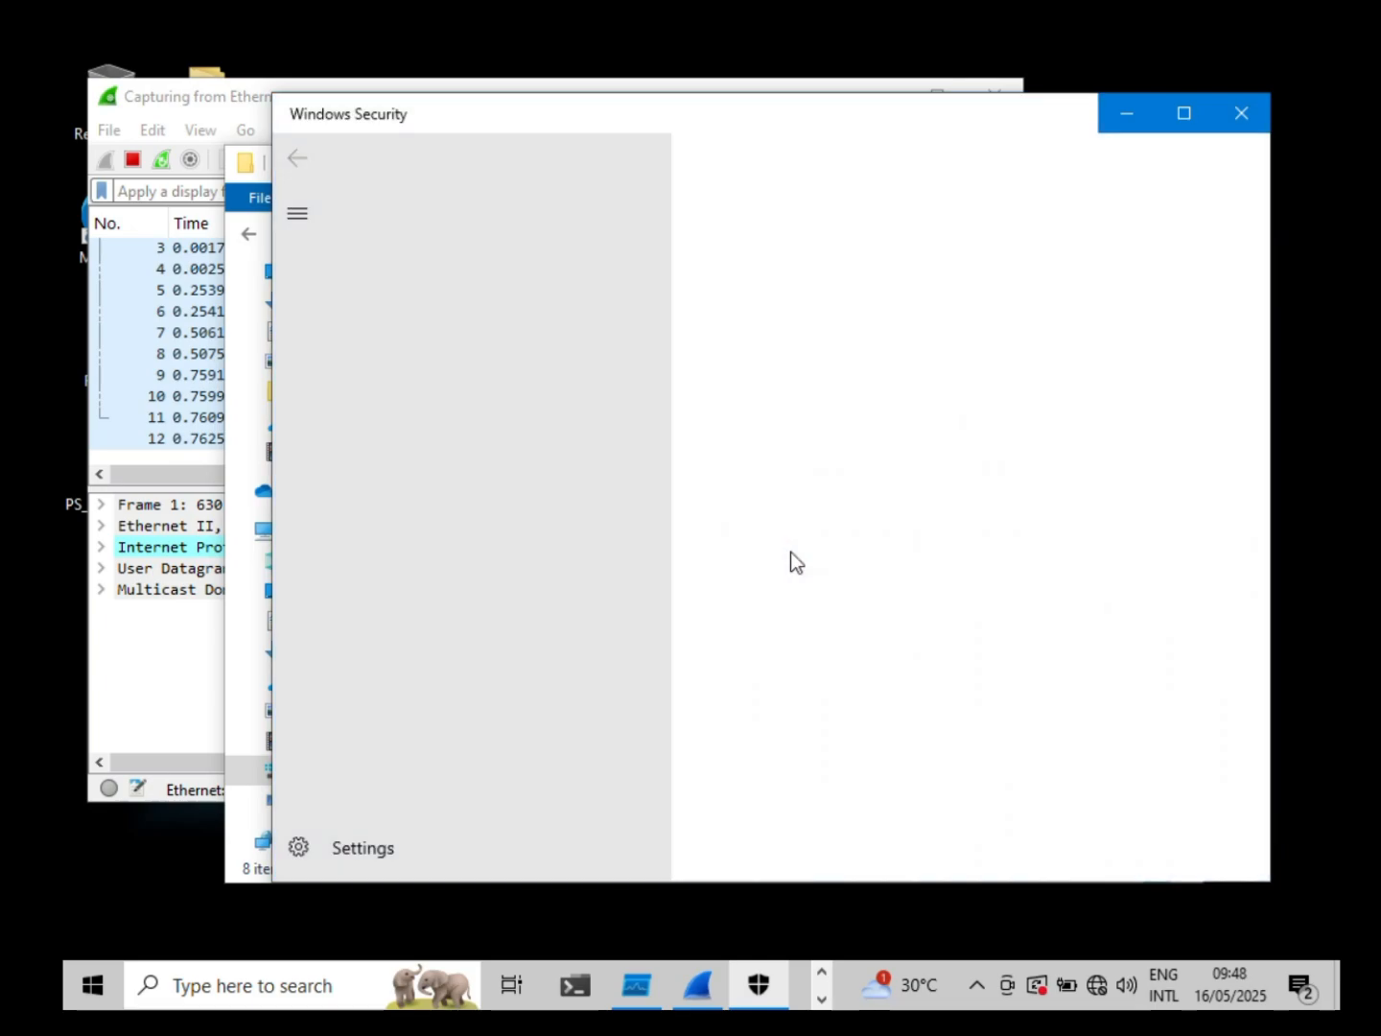
scroll(507, 714, "down", 5)
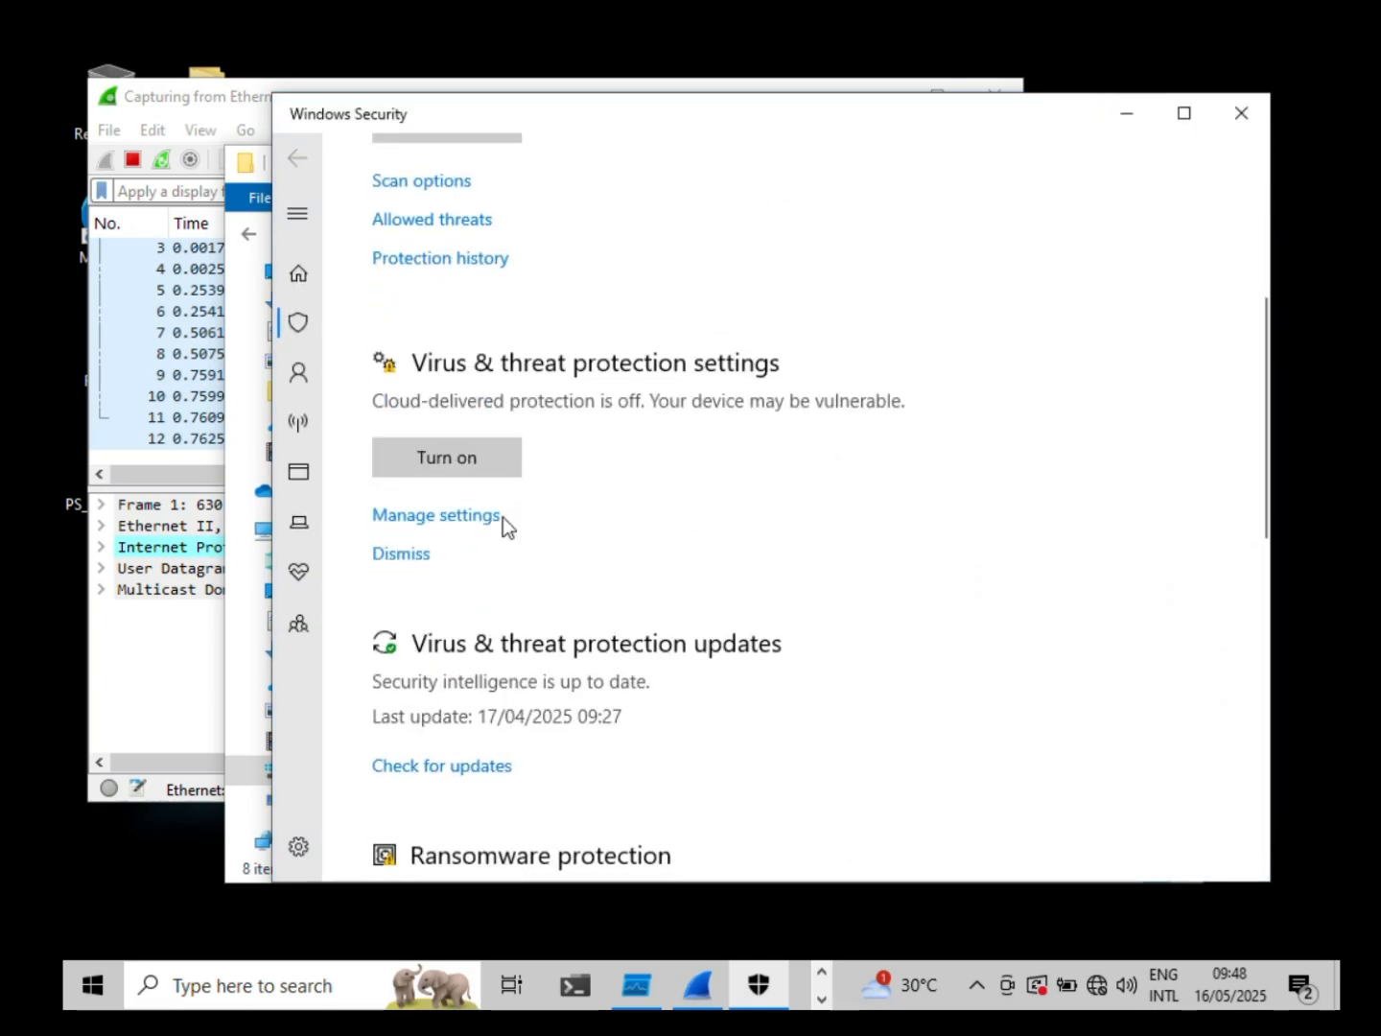
left_click(477, 519)
left_click(409, 486)
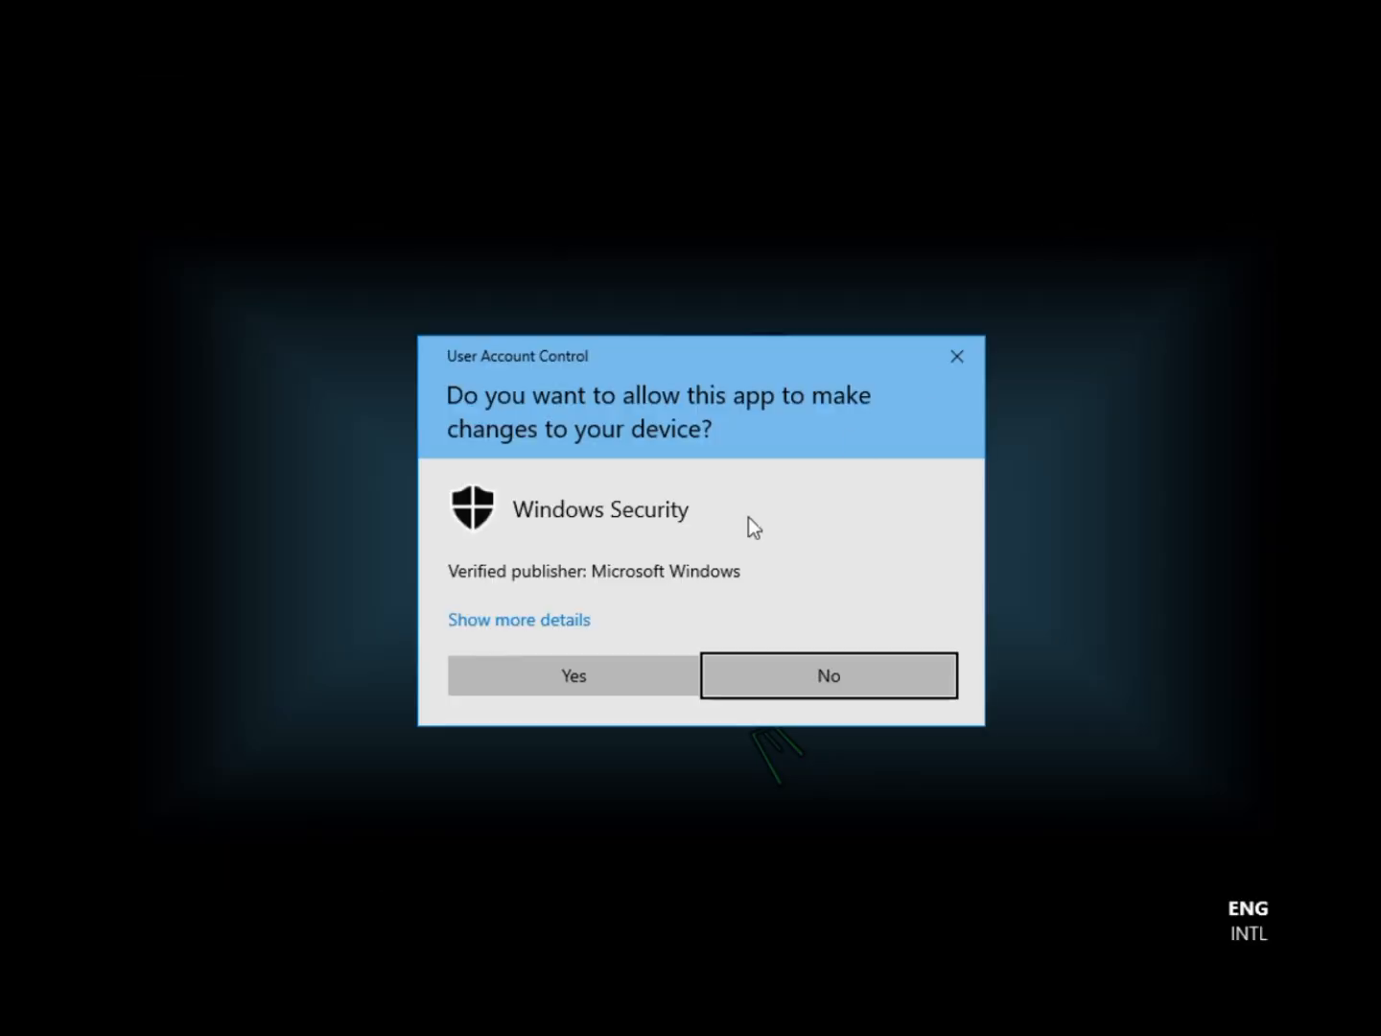
left_click(568, 669)
left_click(1240, 113)
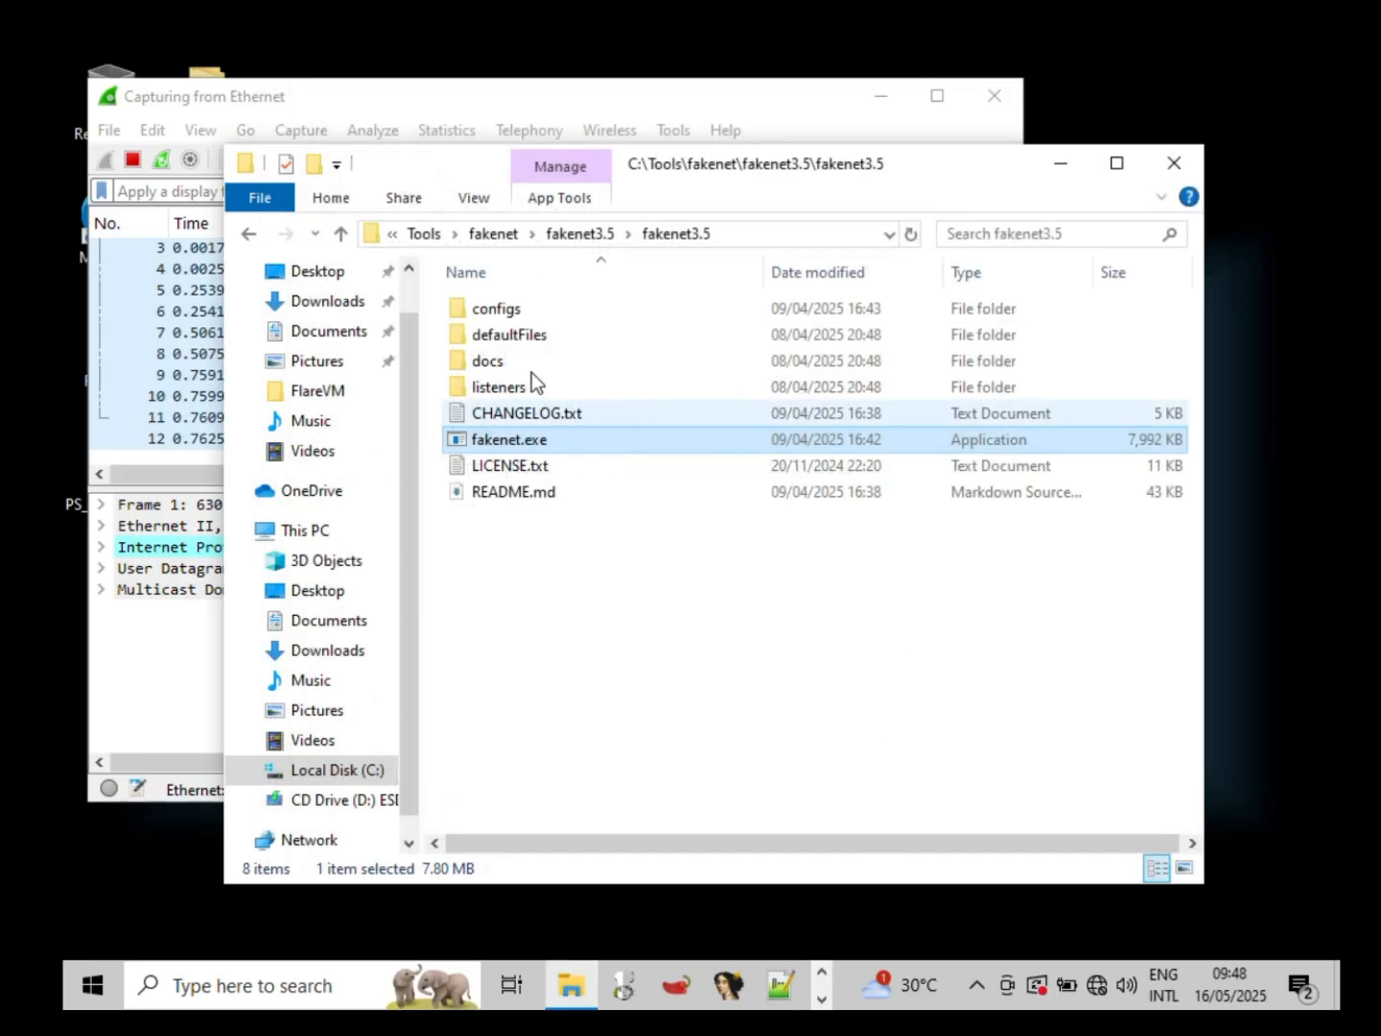
Step: Try again to run fakenet.exe, allow it to make changes, and dismiss the error dialog
left_click(536, 436)
double_click(626, 435)
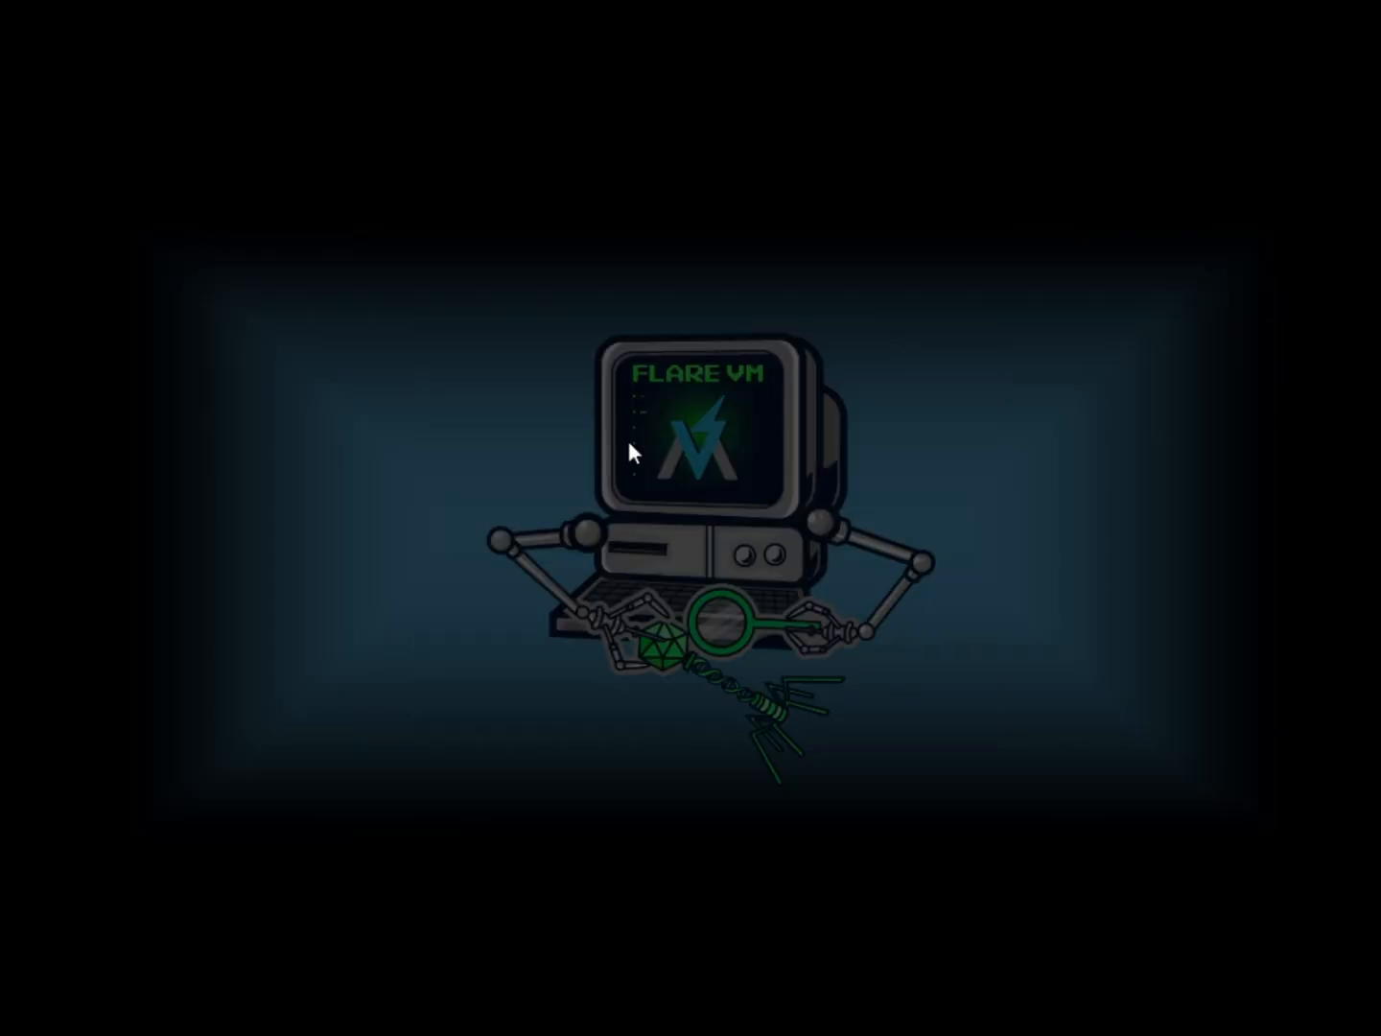
left_click(624, 707)
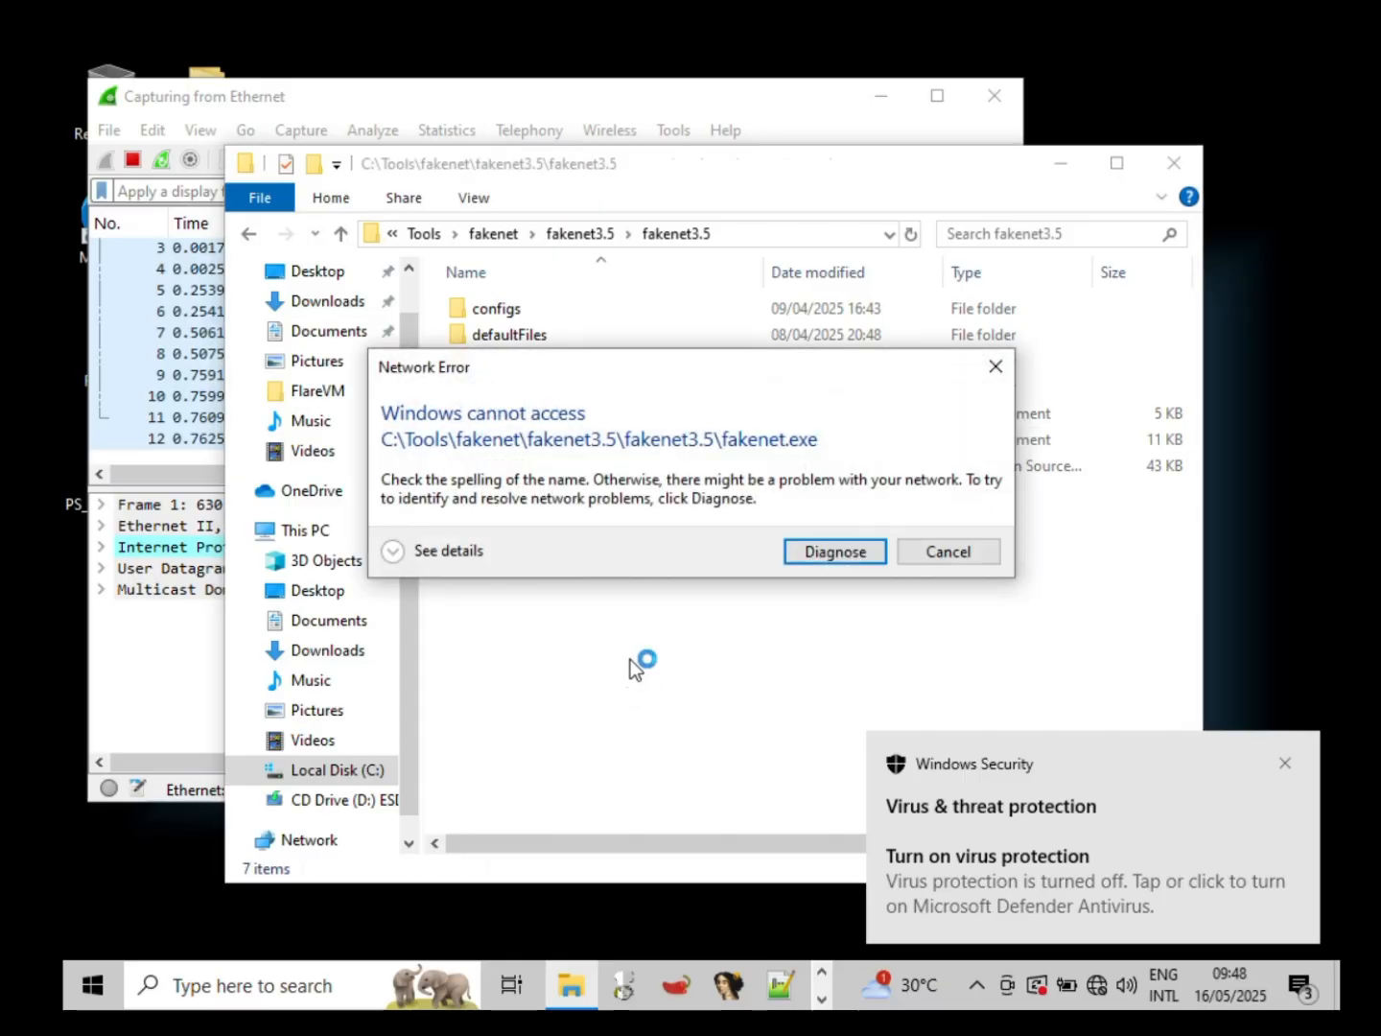
left_click(947, 554)
Step: Delete the nested fakenet3.5 folder, LICENSE.txt and README.md from C:\Tools\fakenet\fakenet3.5
left_click(599, 236)
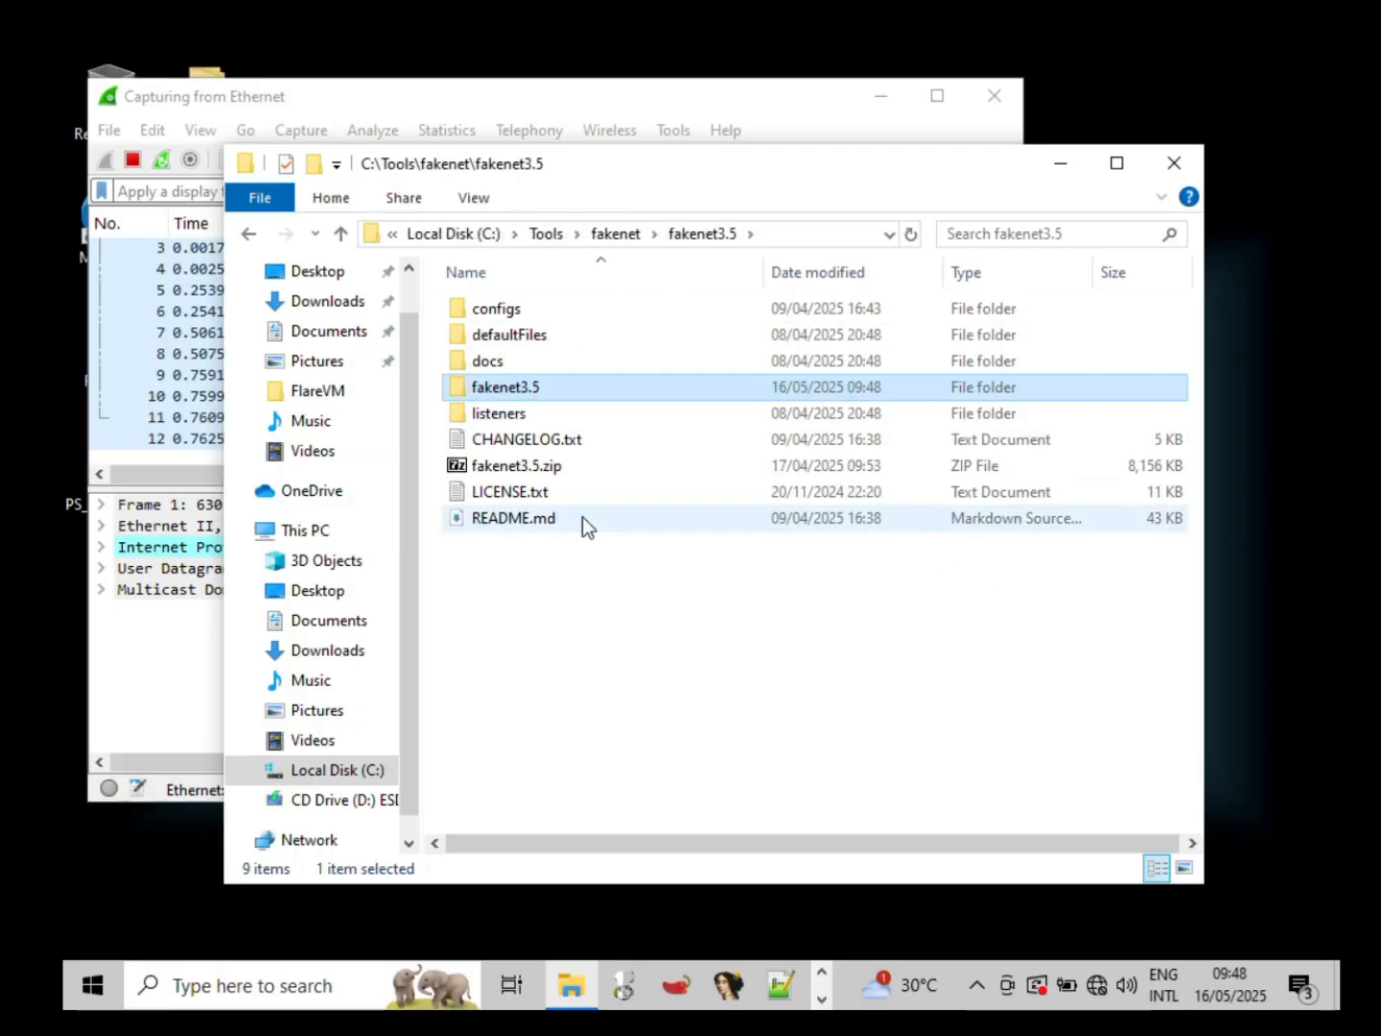
left_click(605, 393)
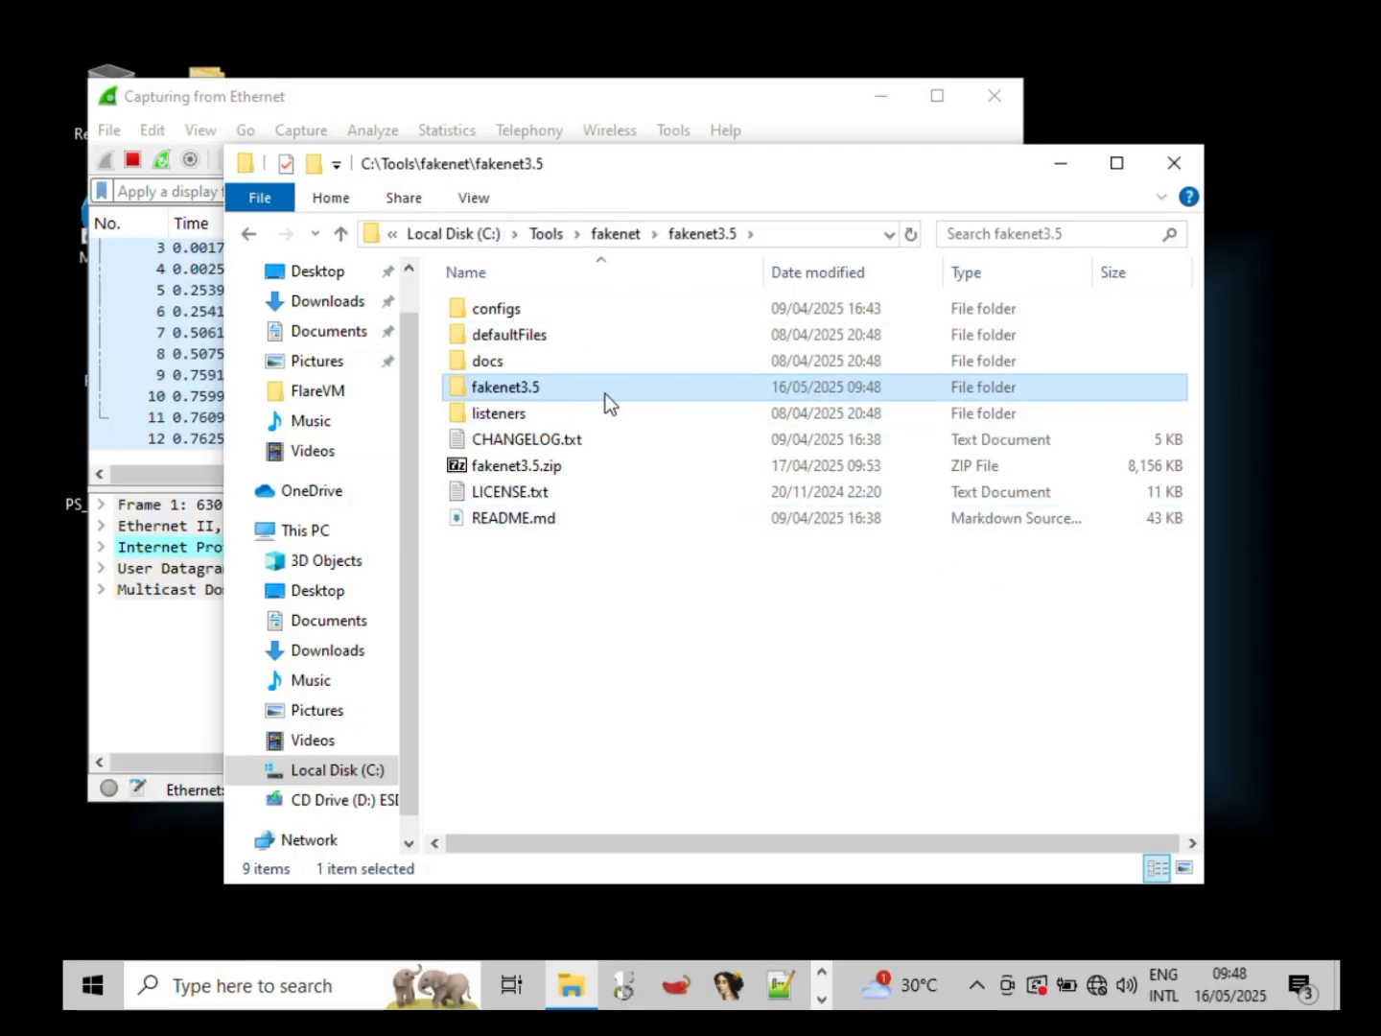
key("Delete")
double_click(599, 229)
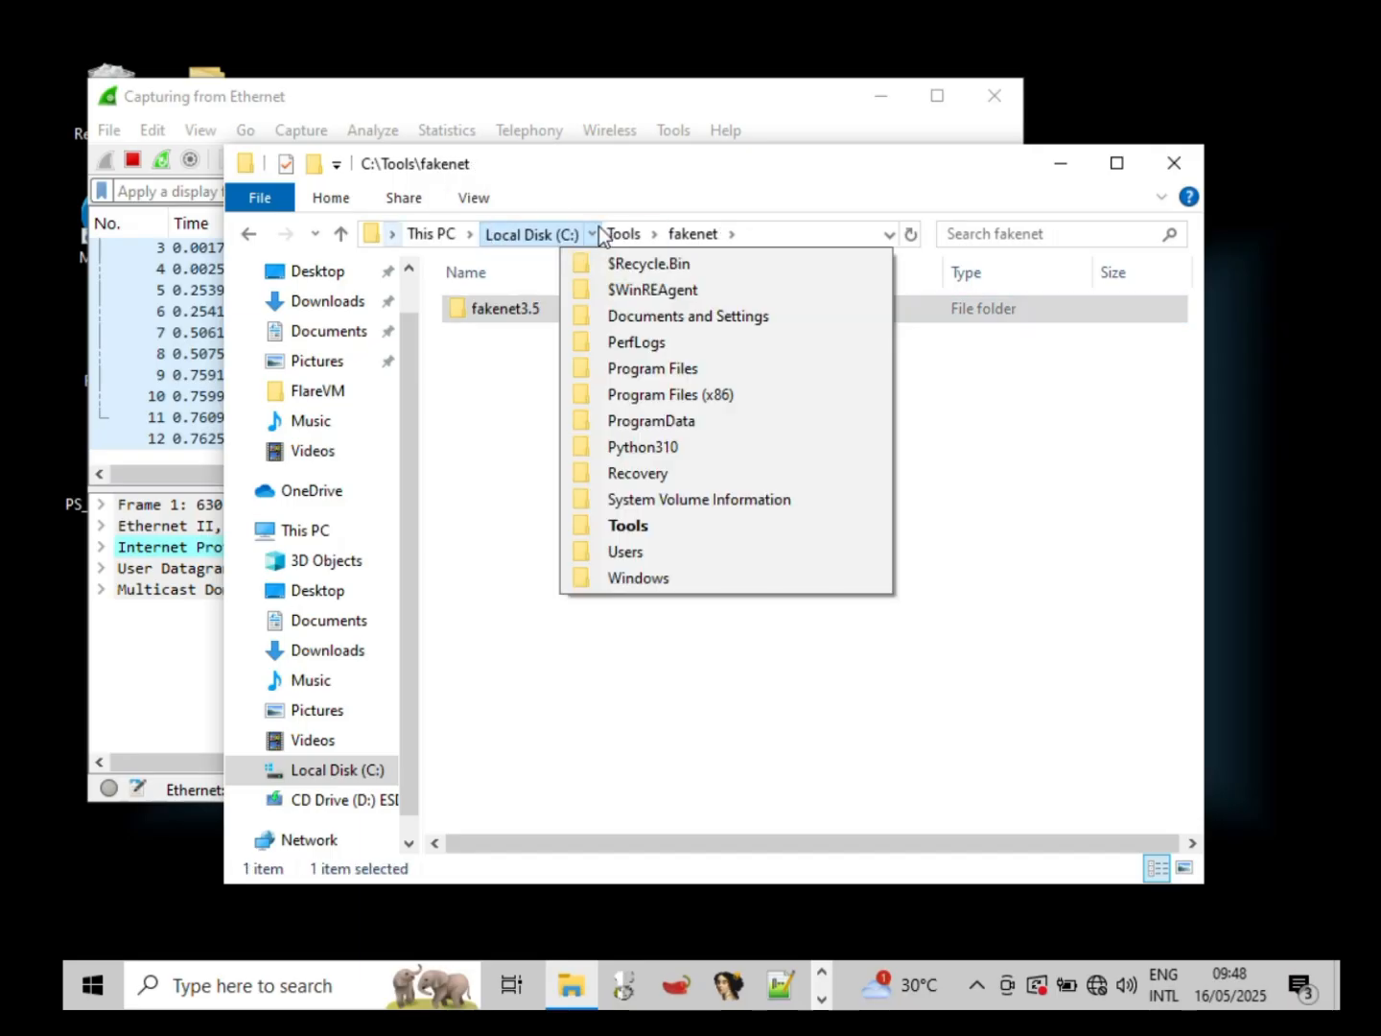
left_click(519, 325)
double_click(532, 307)
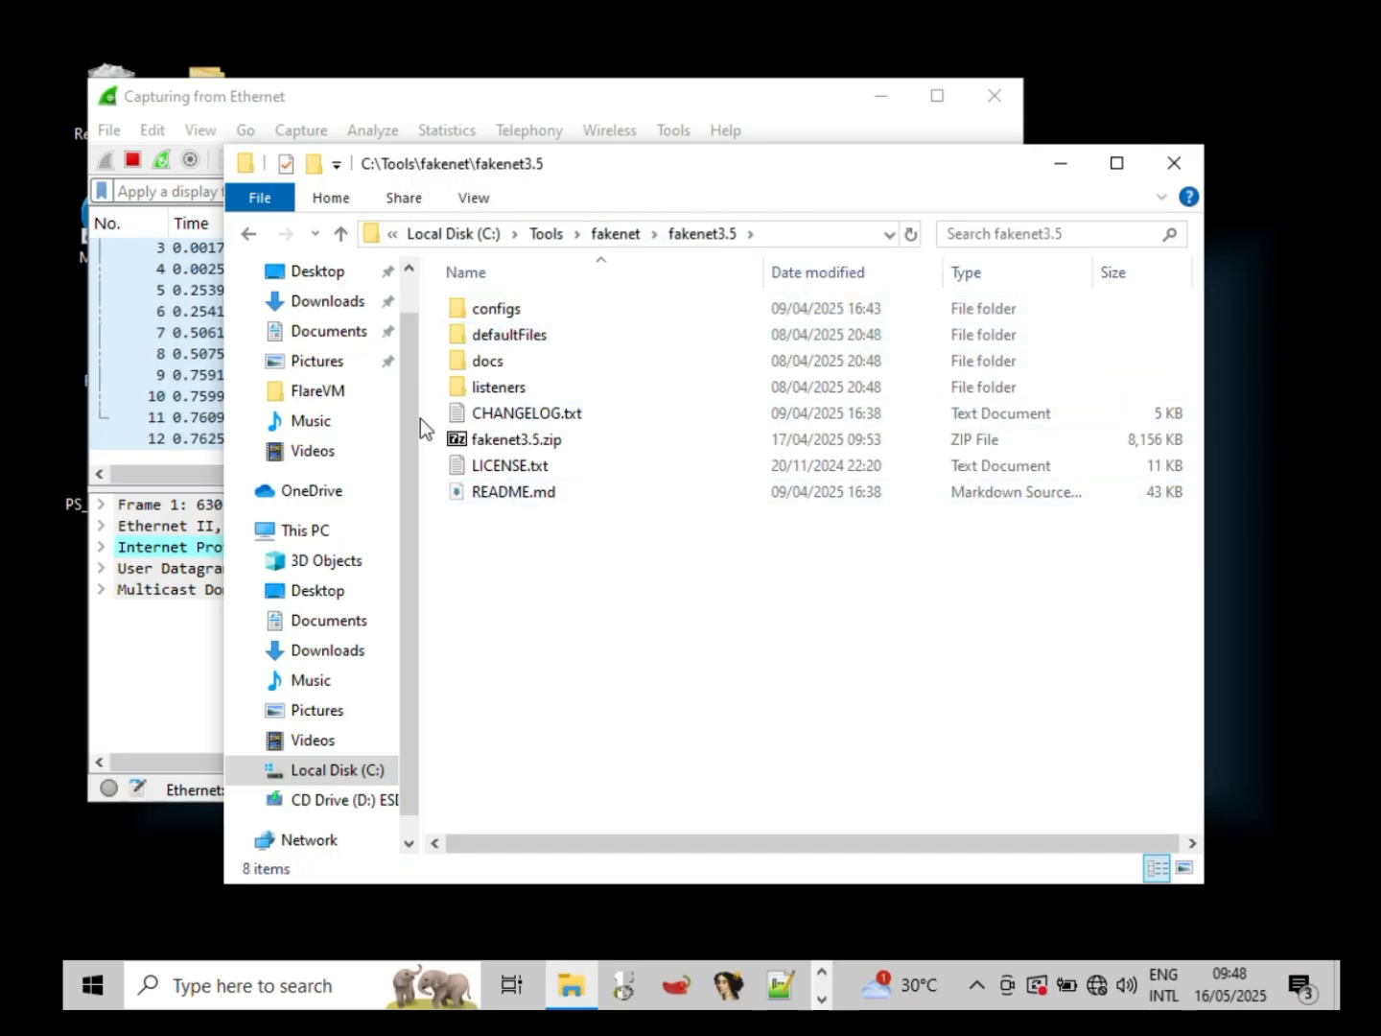
left_click_drag(633, 532, 585, 471)
key("Delete")
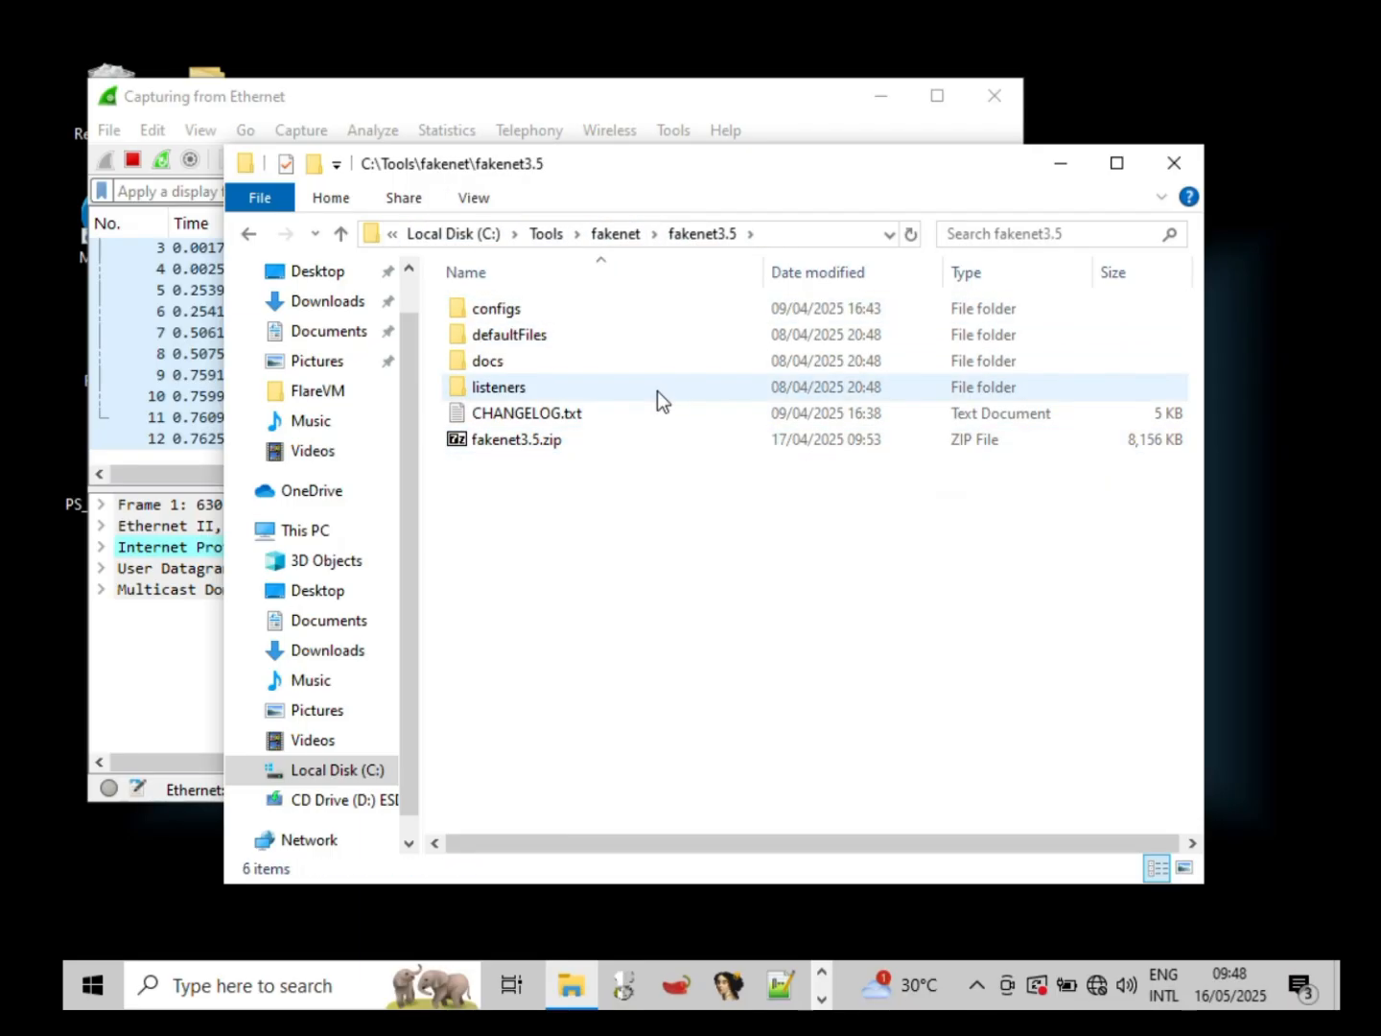
Step: Move fakenet3.5.zip up into C:\Tools\fakenet and delete the old fakenet3.5 folder there
left_click_drag(441, 421, 627, 231)
key("Delete")
left_click(702, 306)
left_click(626, 231)
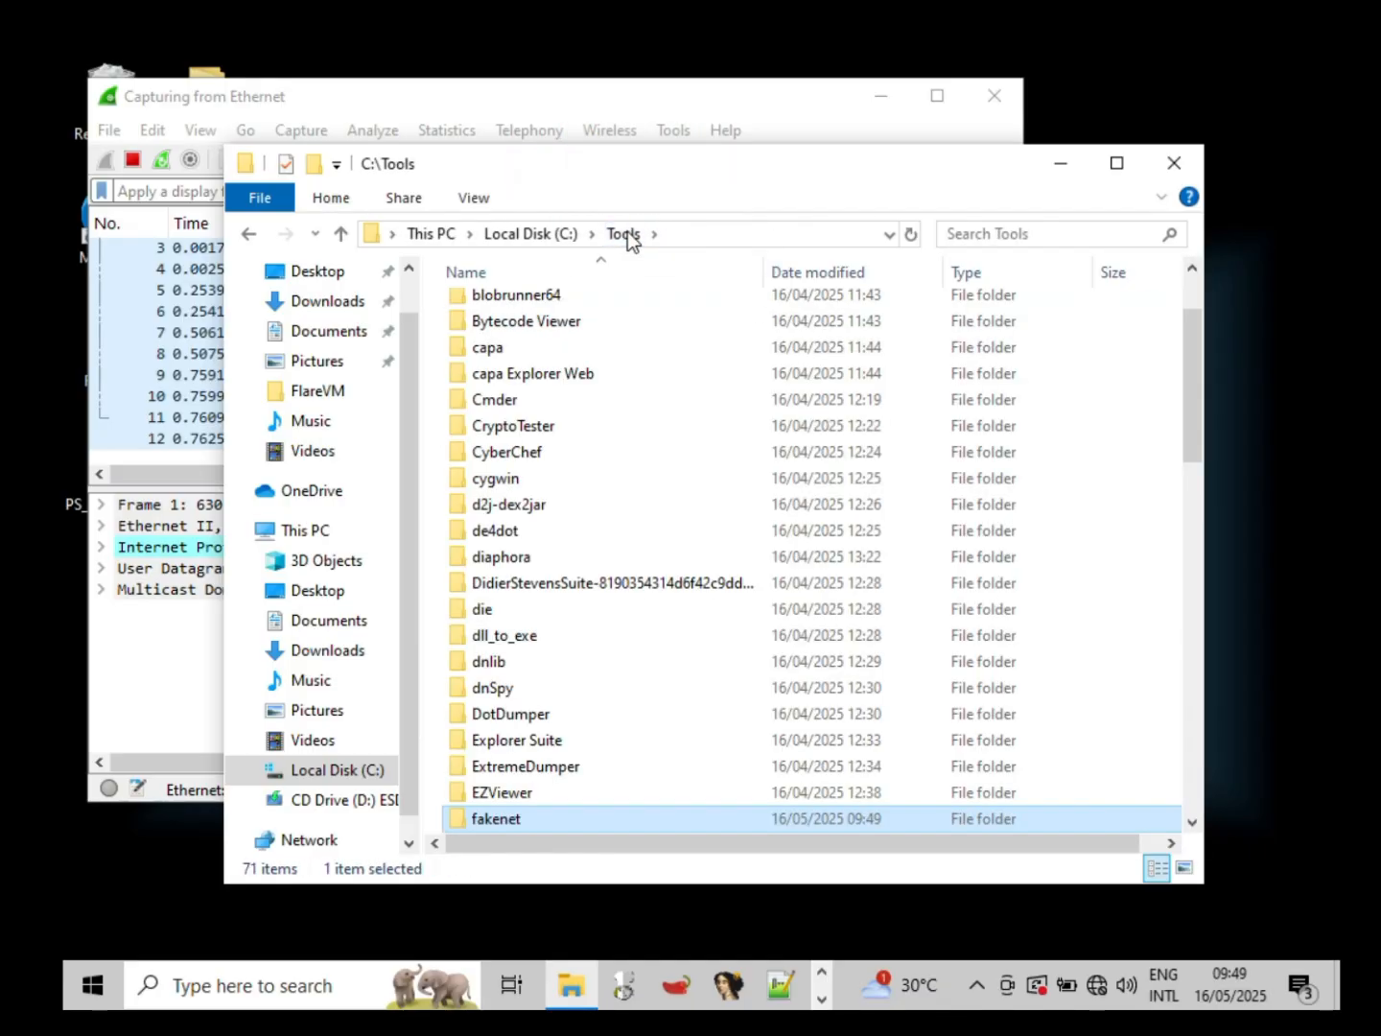
double_click(530, 816)
left_click(537, 311)
key("Delete")
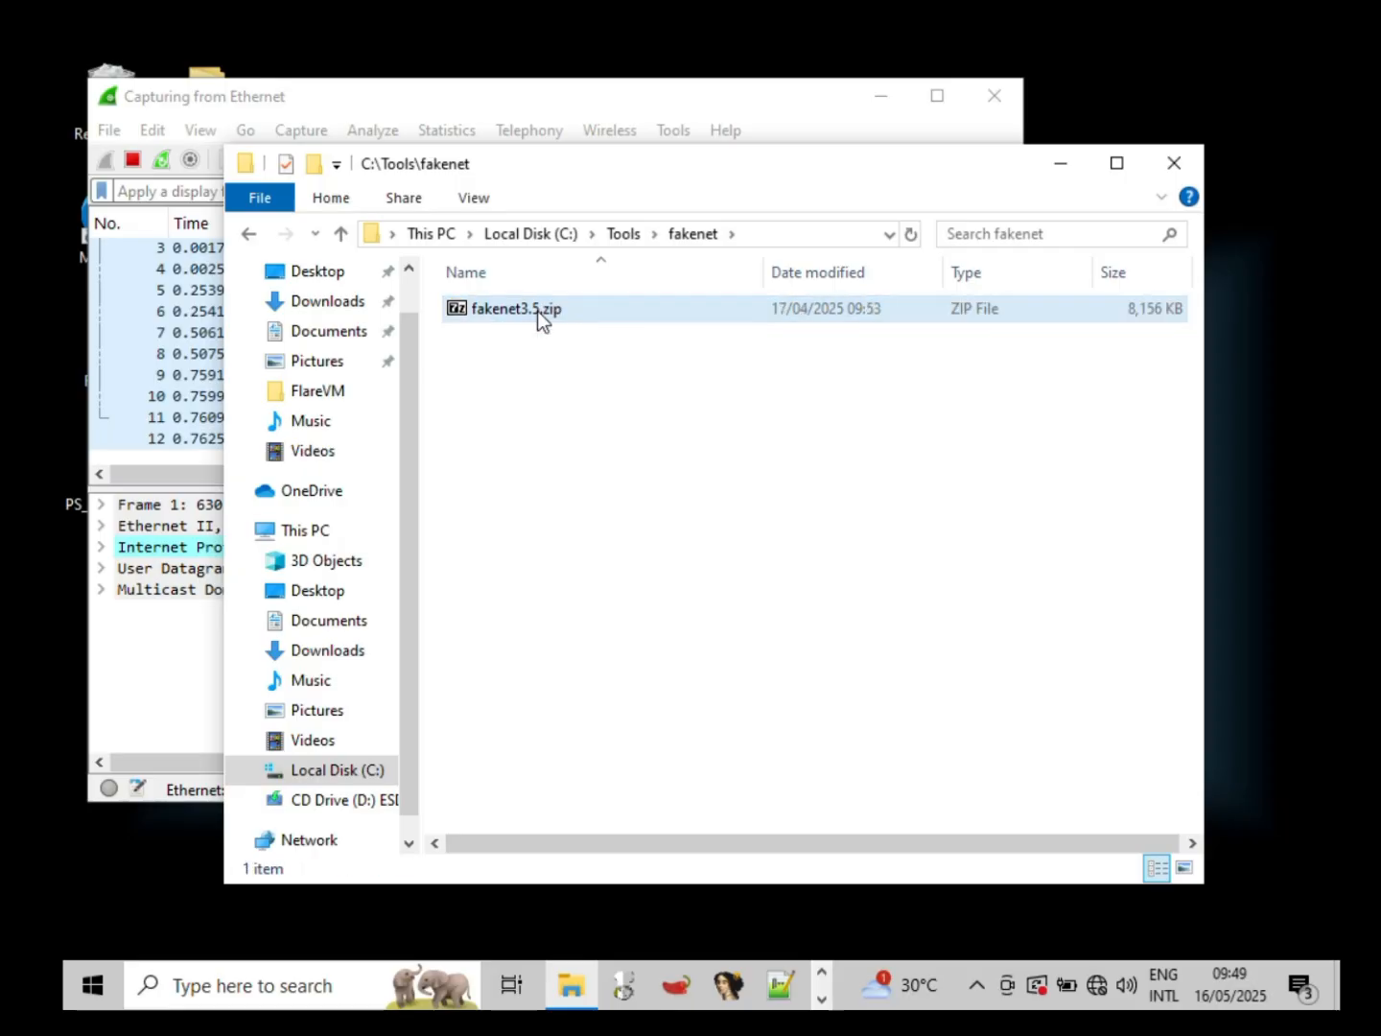
Step: Extract fakenet3.5.zip into C:\Tools\fakenet and close the archive window
left_click(519, 302)
double_click(519, 312)
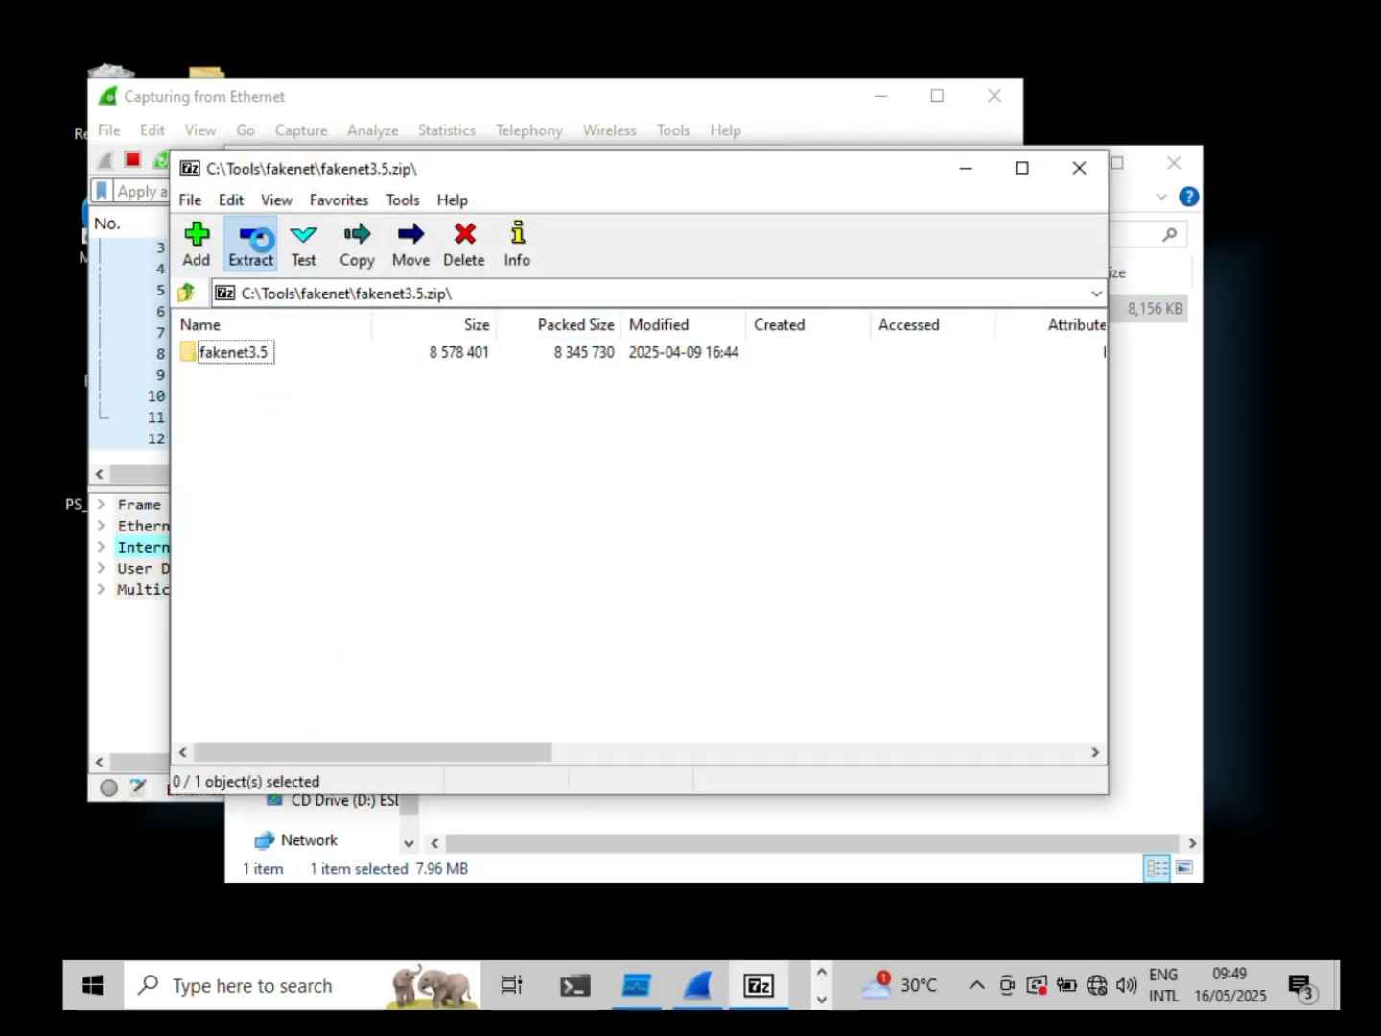
left_click(249, 241)
left_click(790, 644)
left_click(1080, 168)
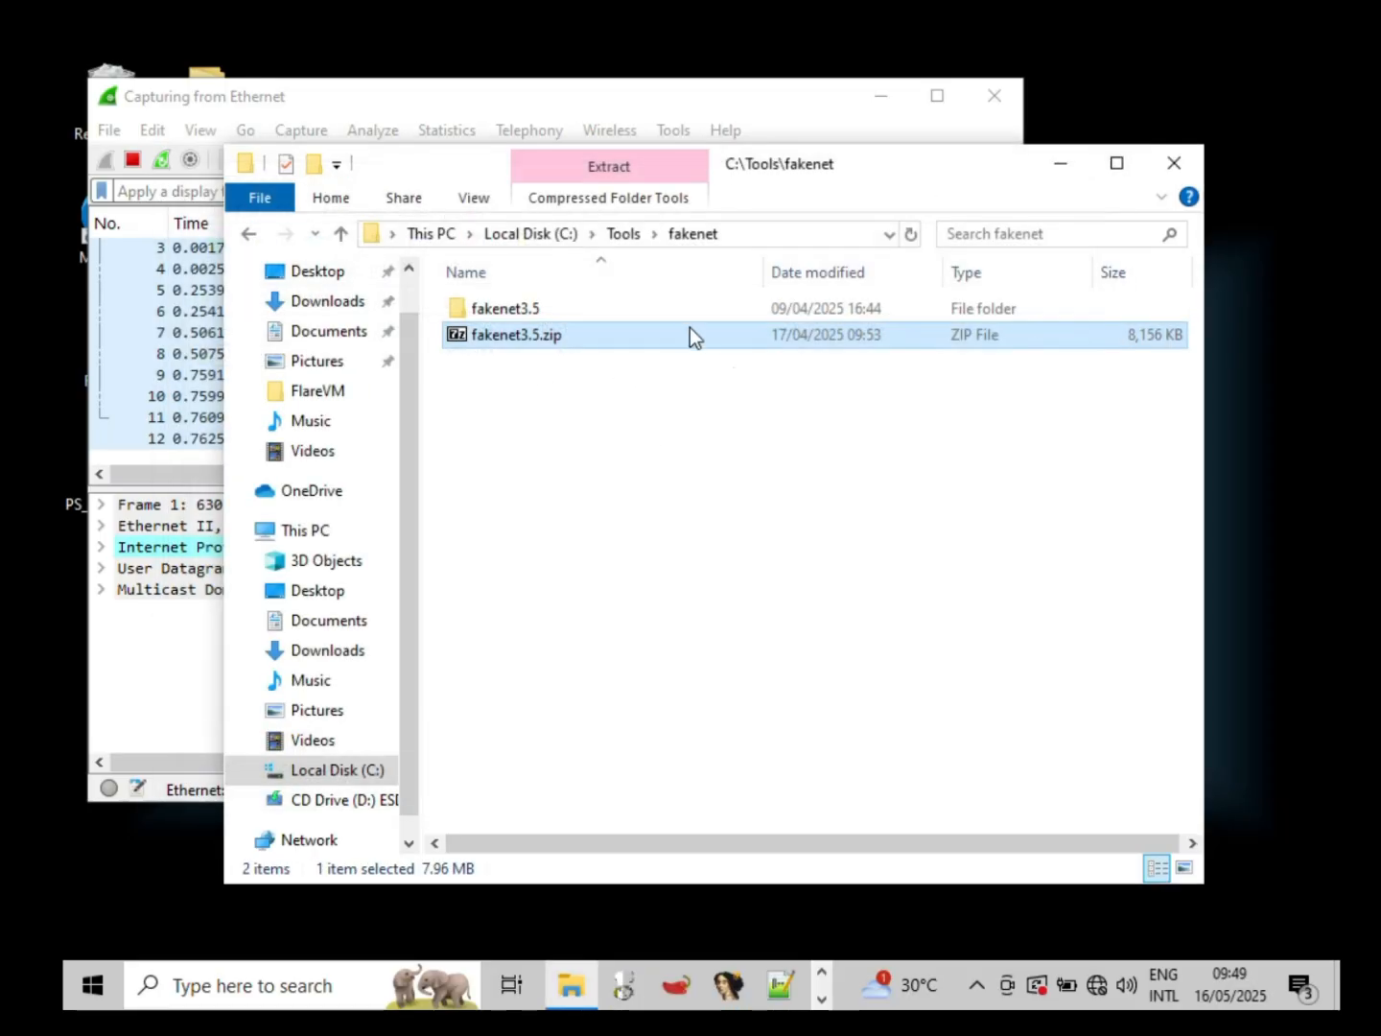
Step: Run fakenet.exe from the freshly extracted fakenet3.5 folder and allow it to make changes to the device
double_click(676, 306)
double_click(617, 436)
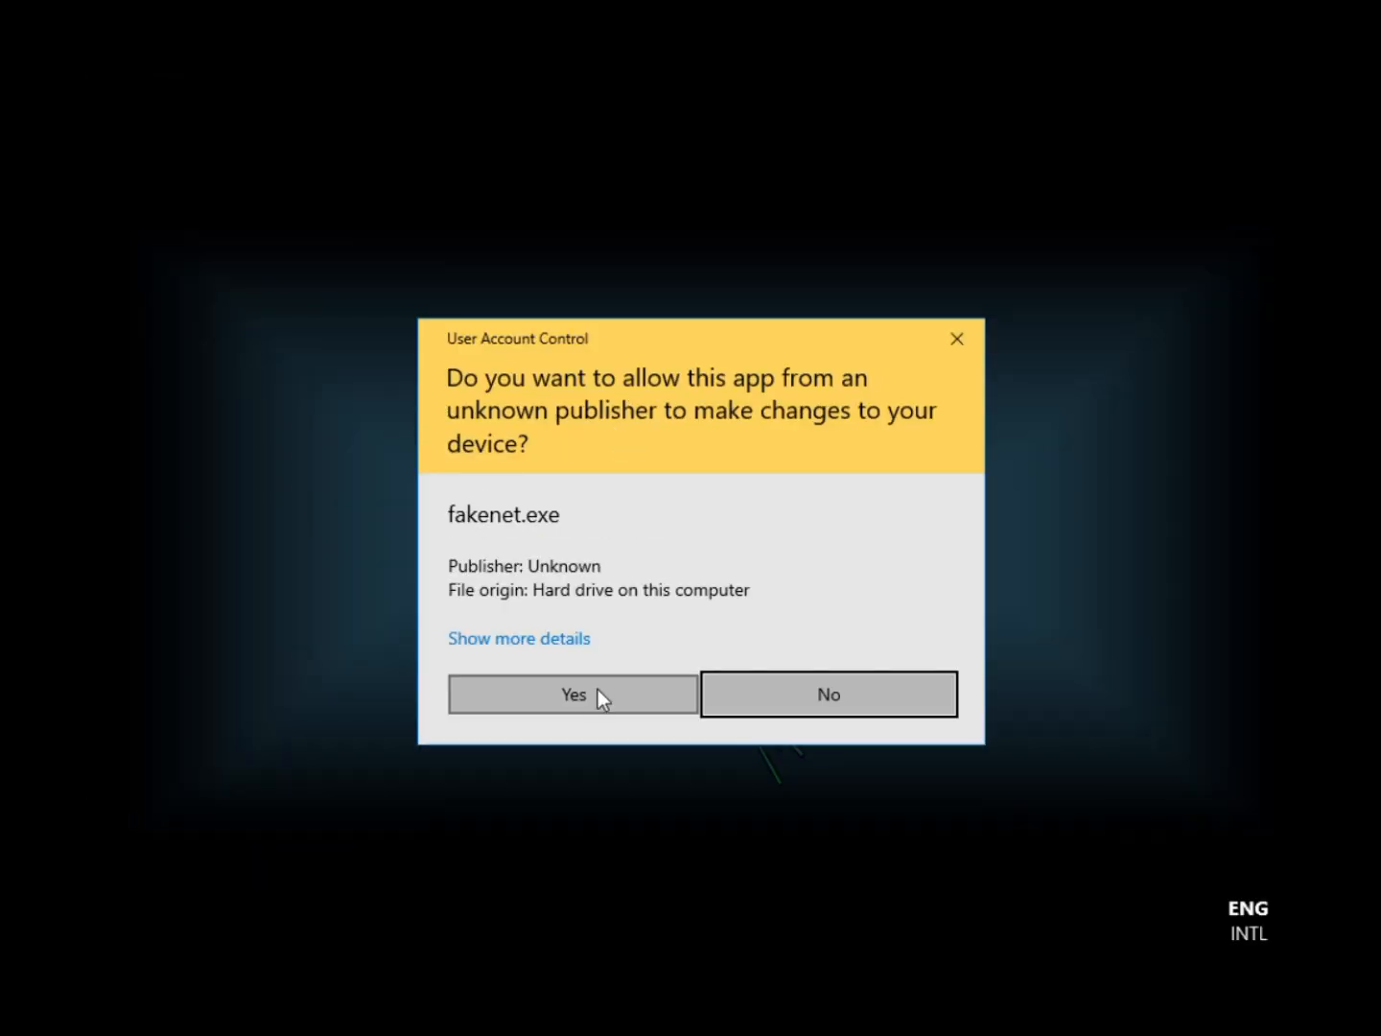
left_click(598, 692)
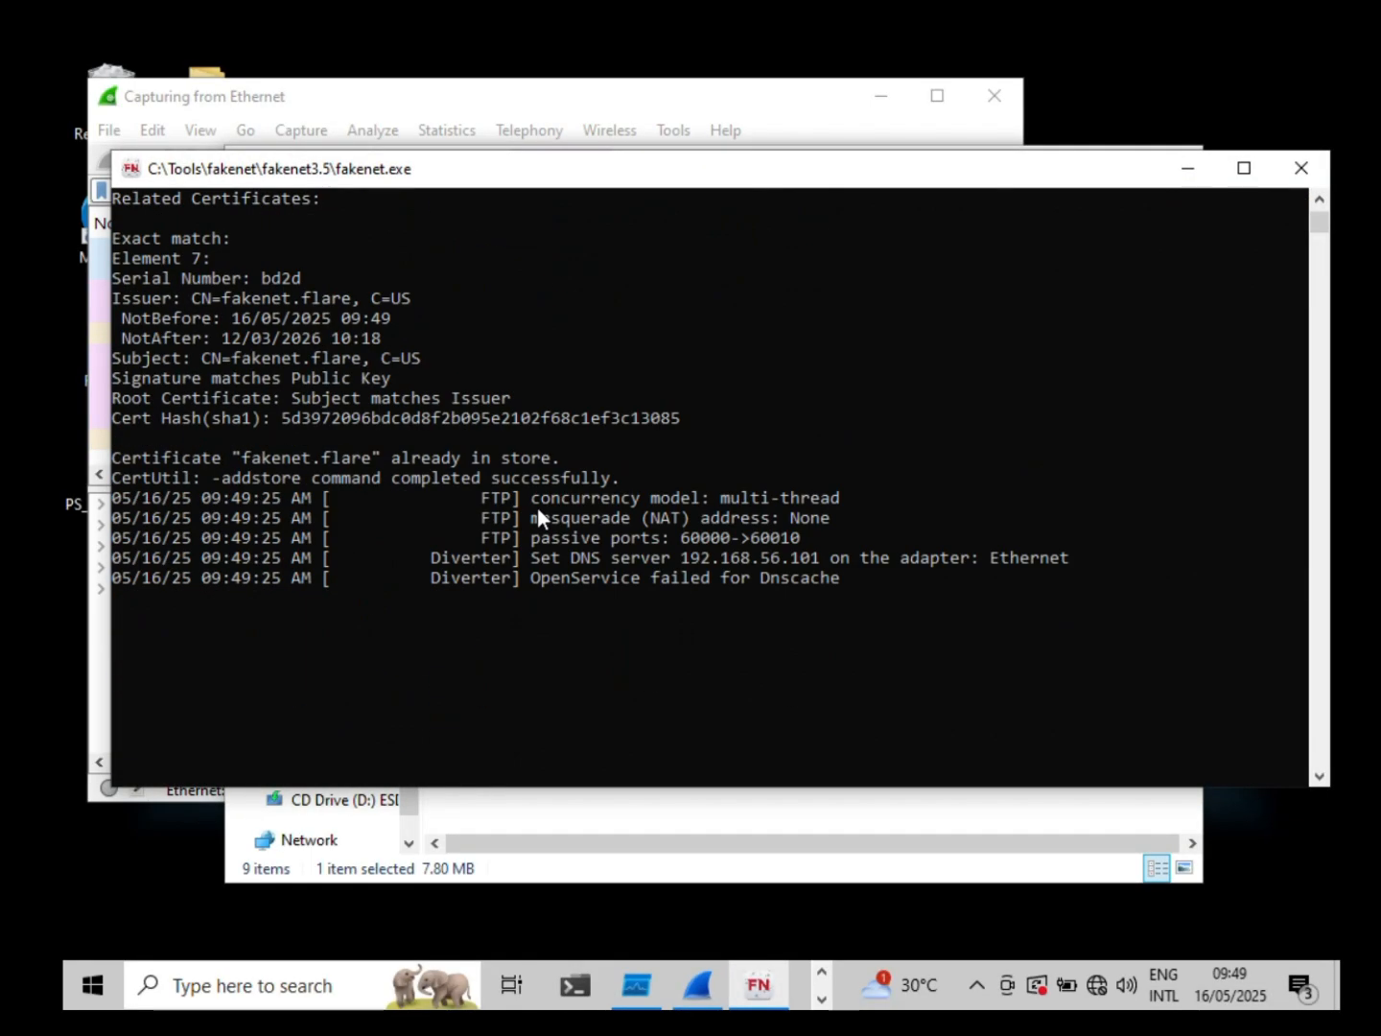
Step: Minimize the FakeNet console and Wireshark, and close the file explorer and browser windows
left_click(1197, 169)
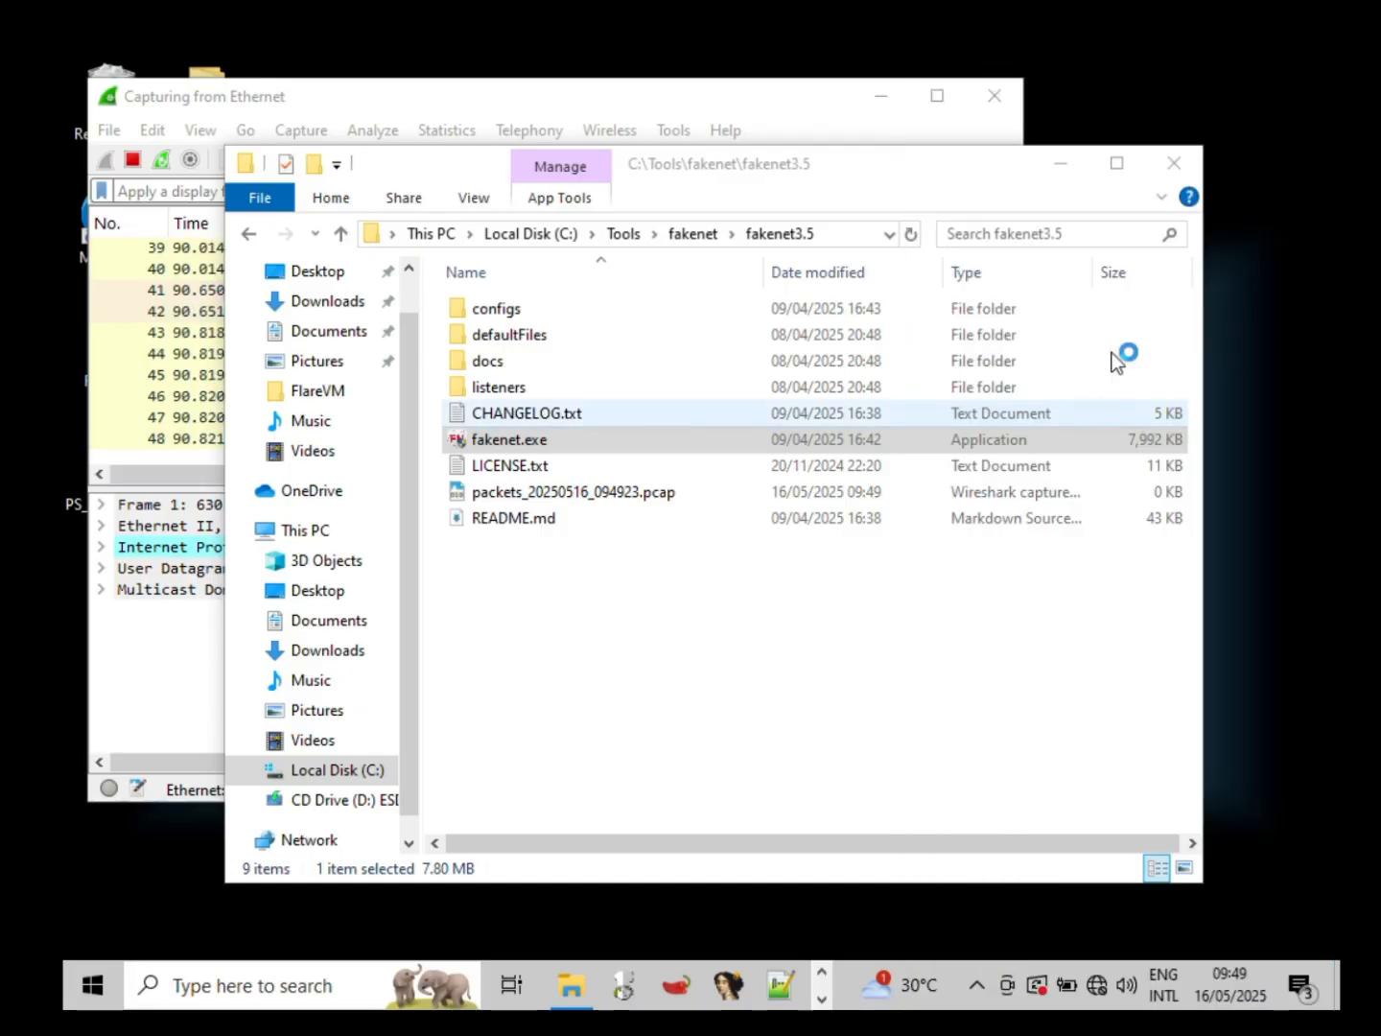
left_click(1171, 166)
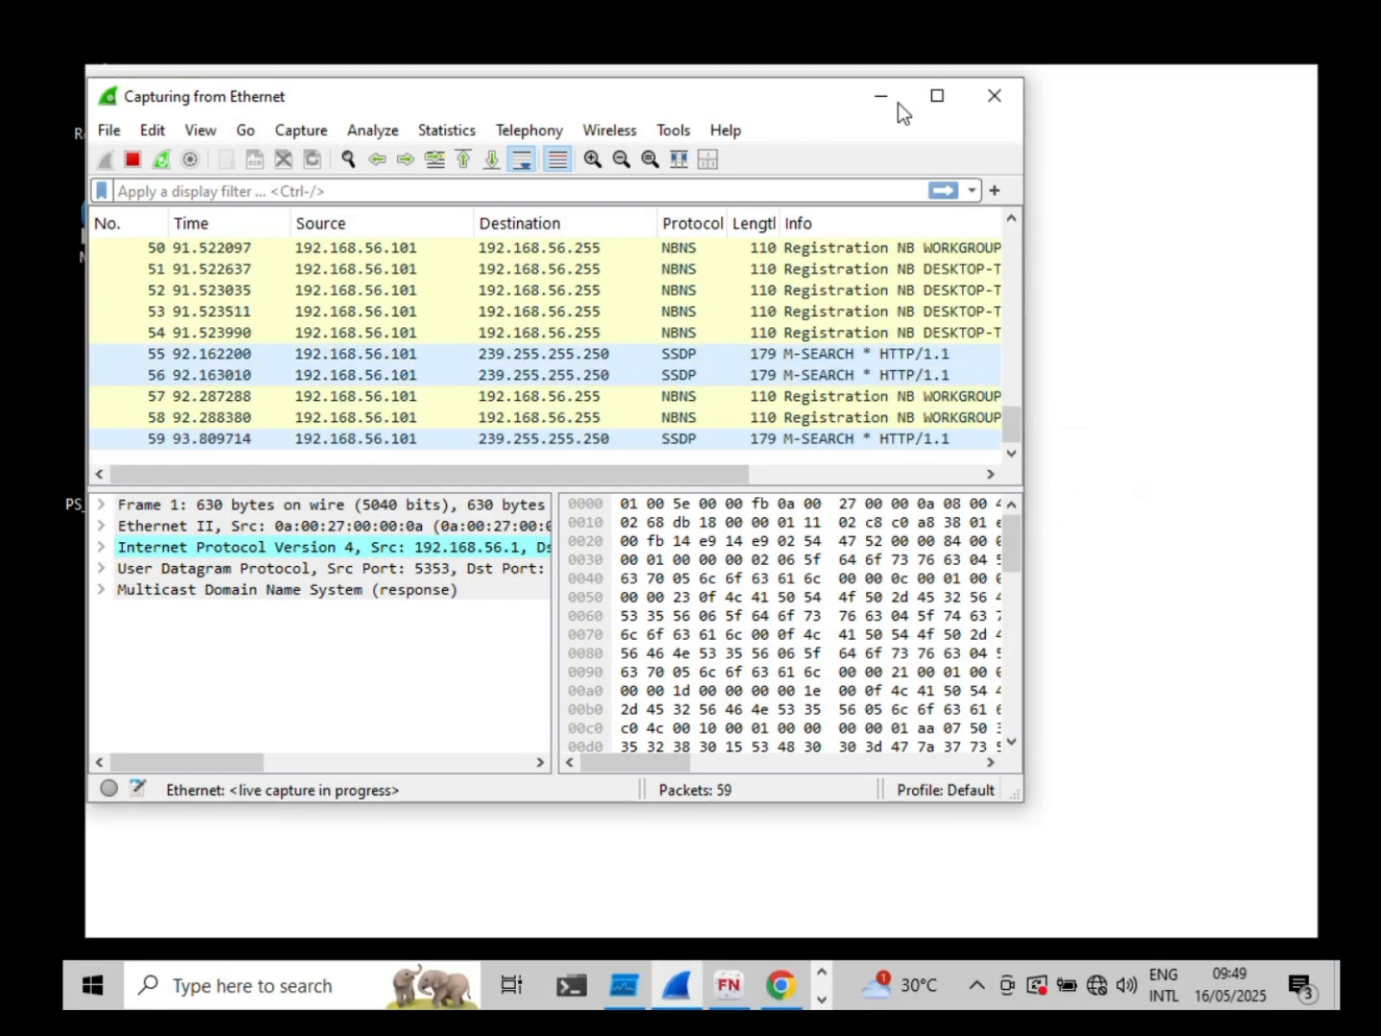
left_click(885, 99)
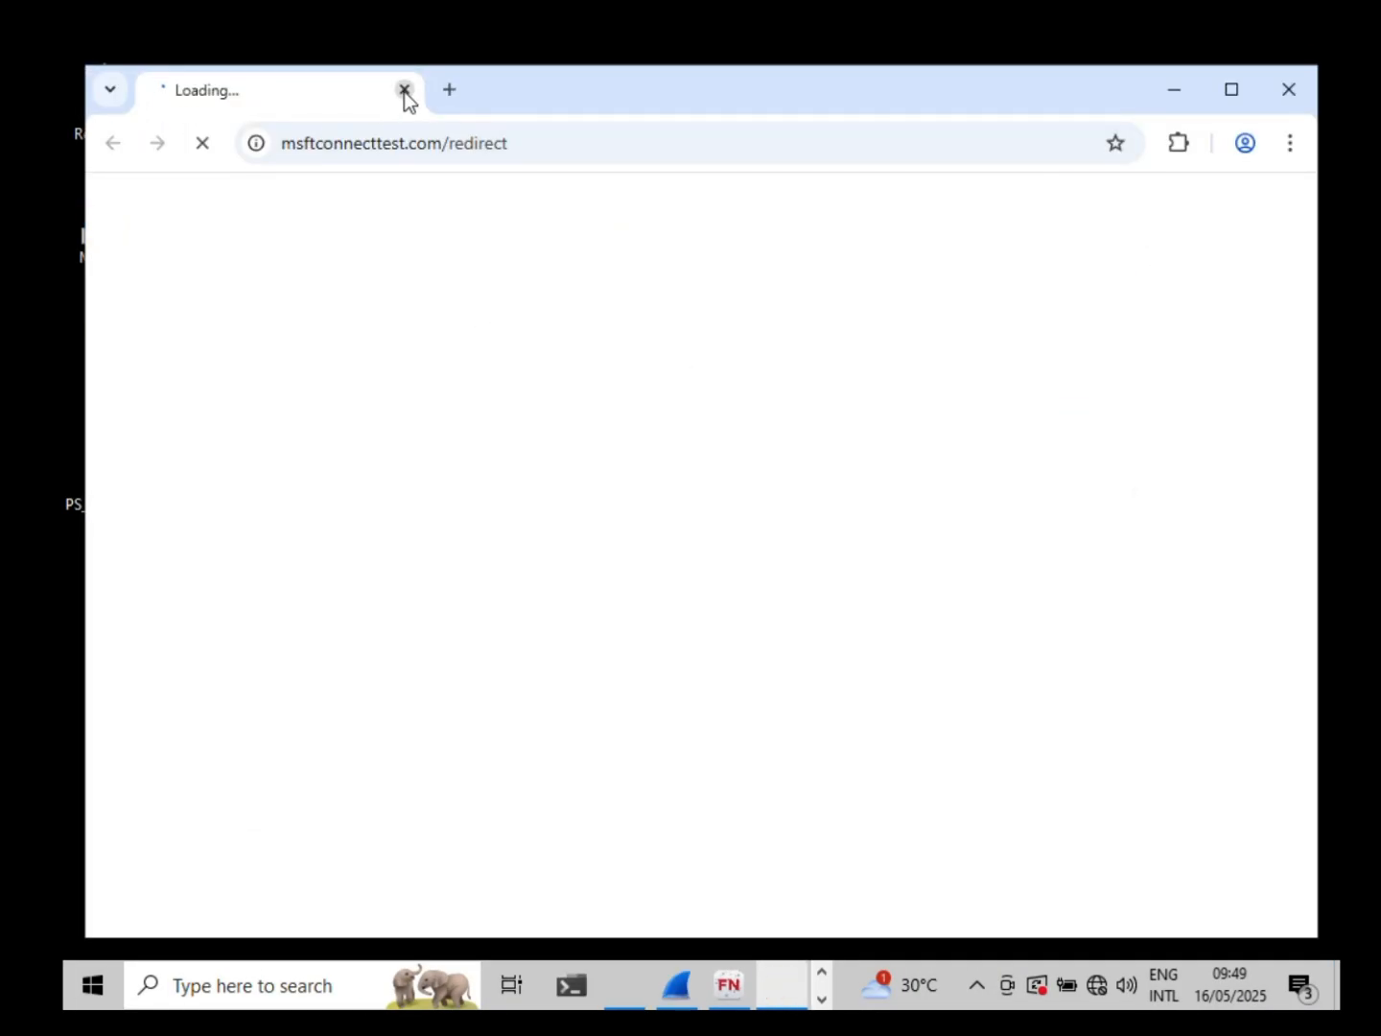
left_click(1288, 91)
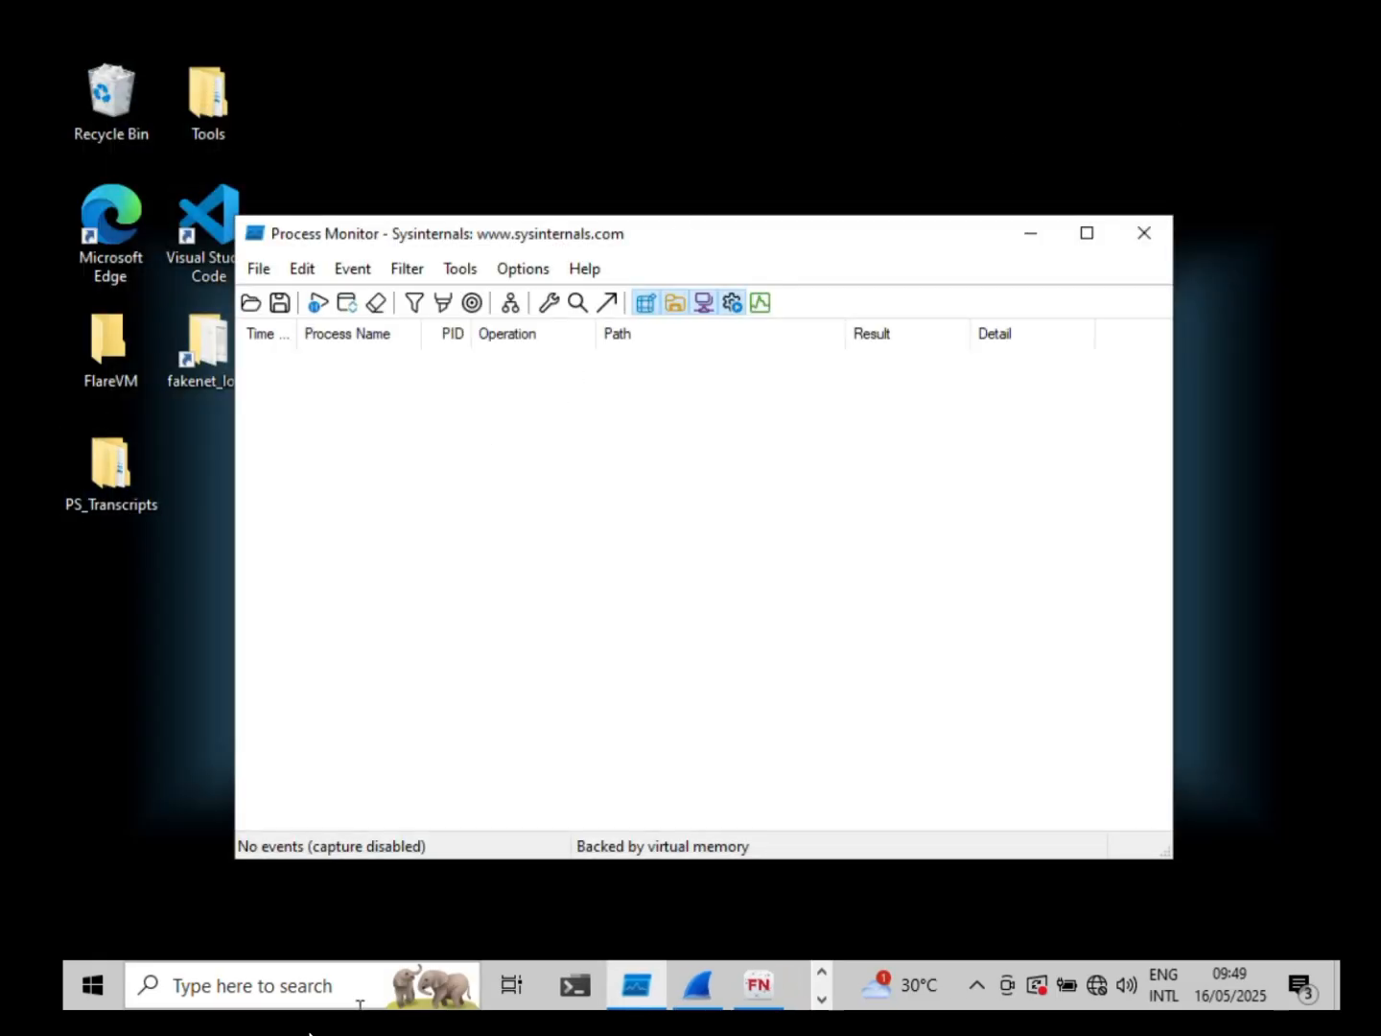
Step: Search Windows for "reg" and launch Regshot-x64-Unicode, approving its permission request
left_click(291, 988)
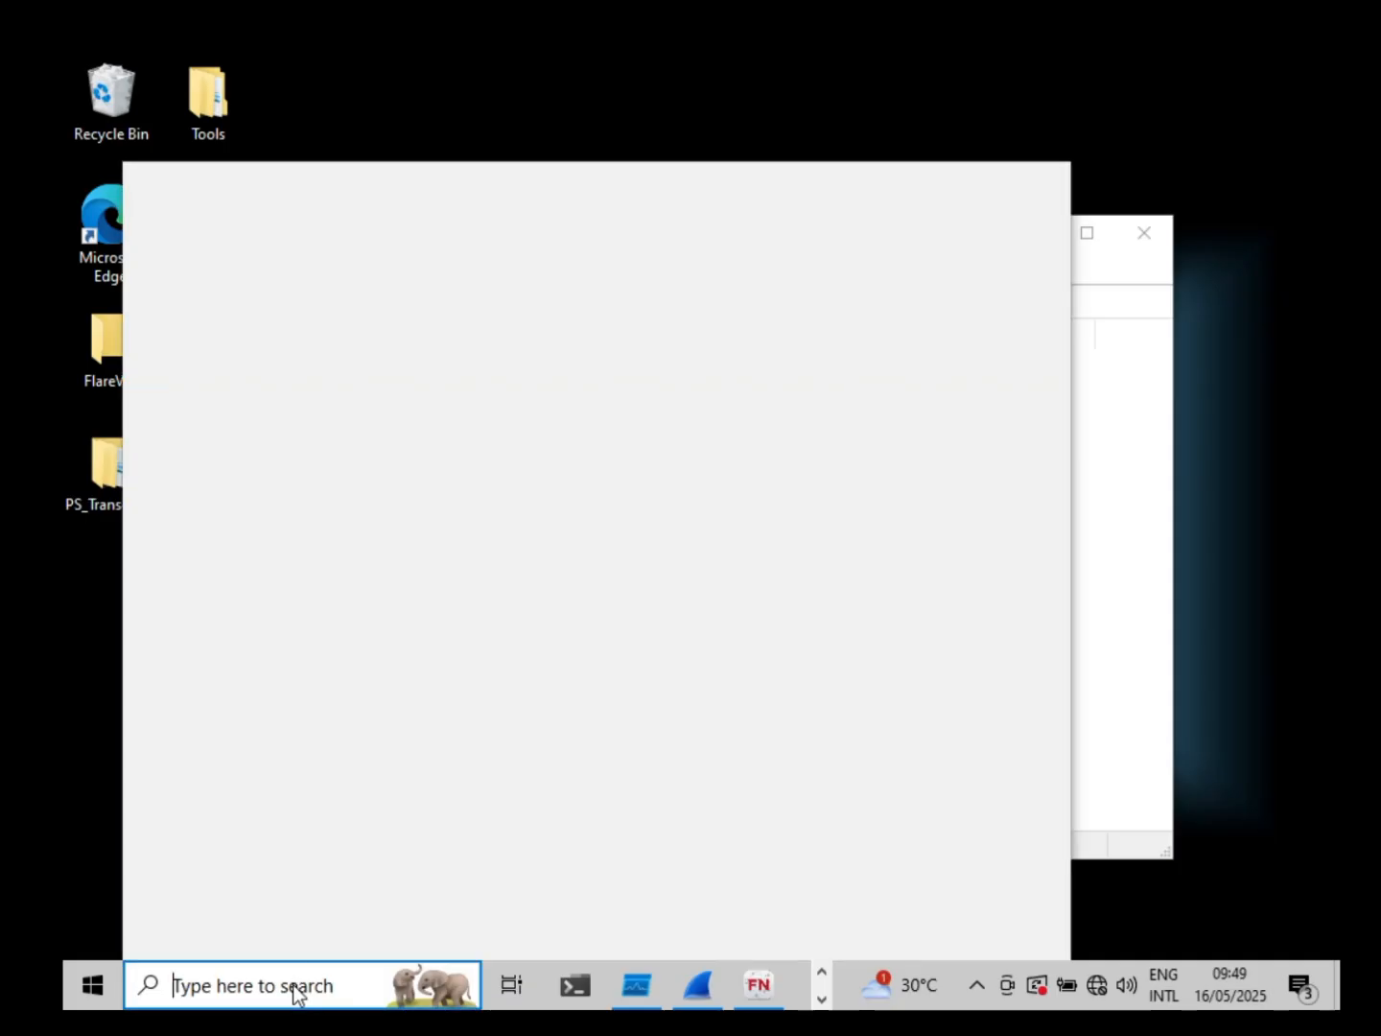
type("reg")
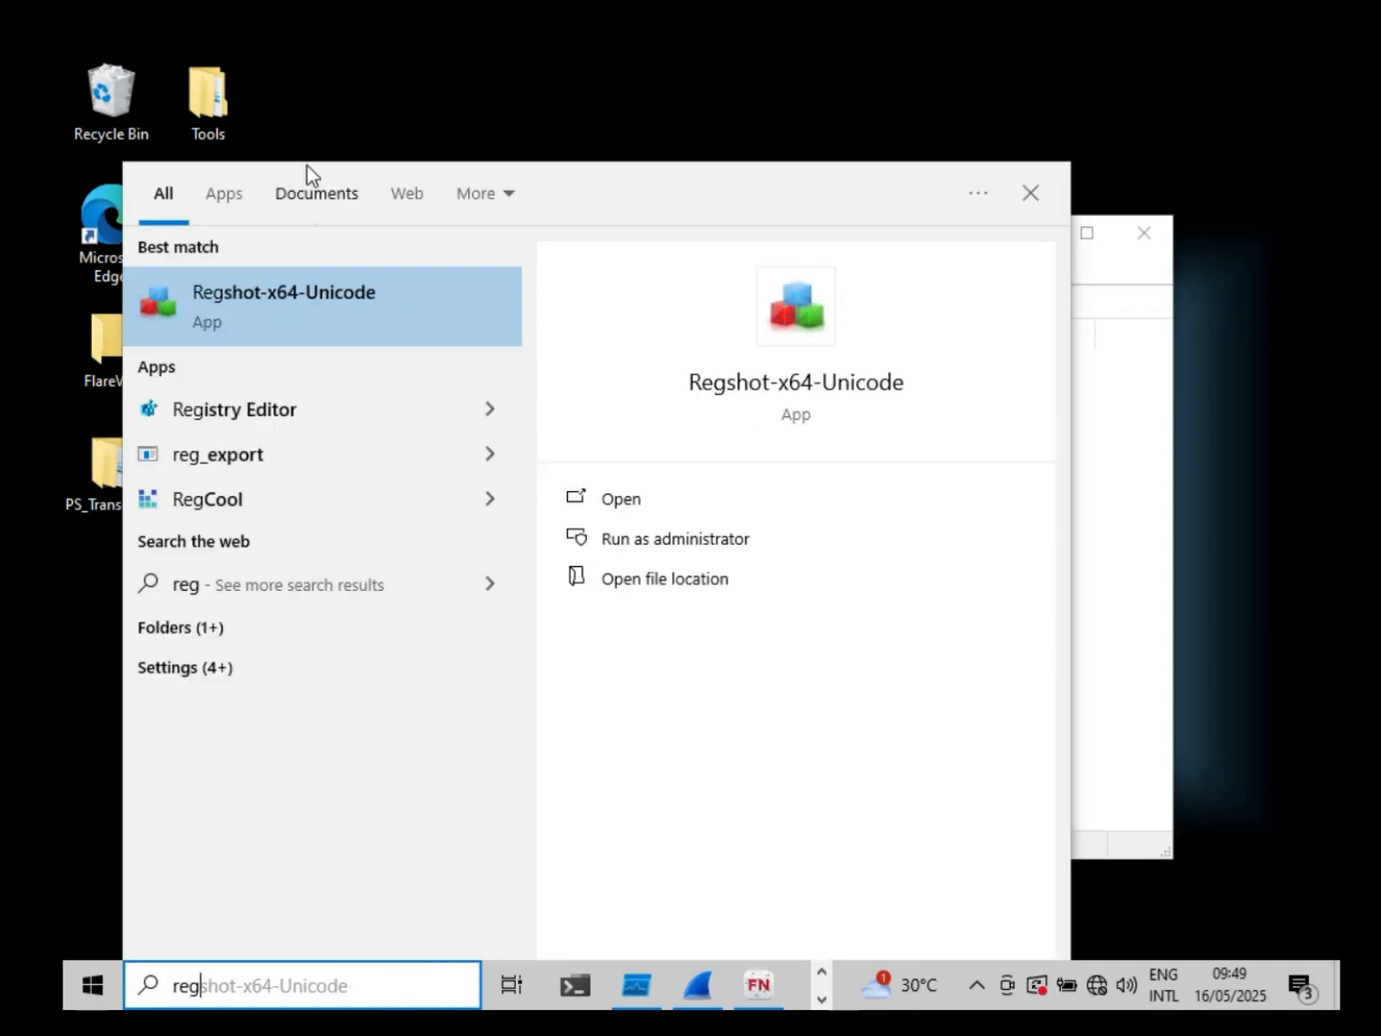
left_click(325, 322)
left_click(574, 701)
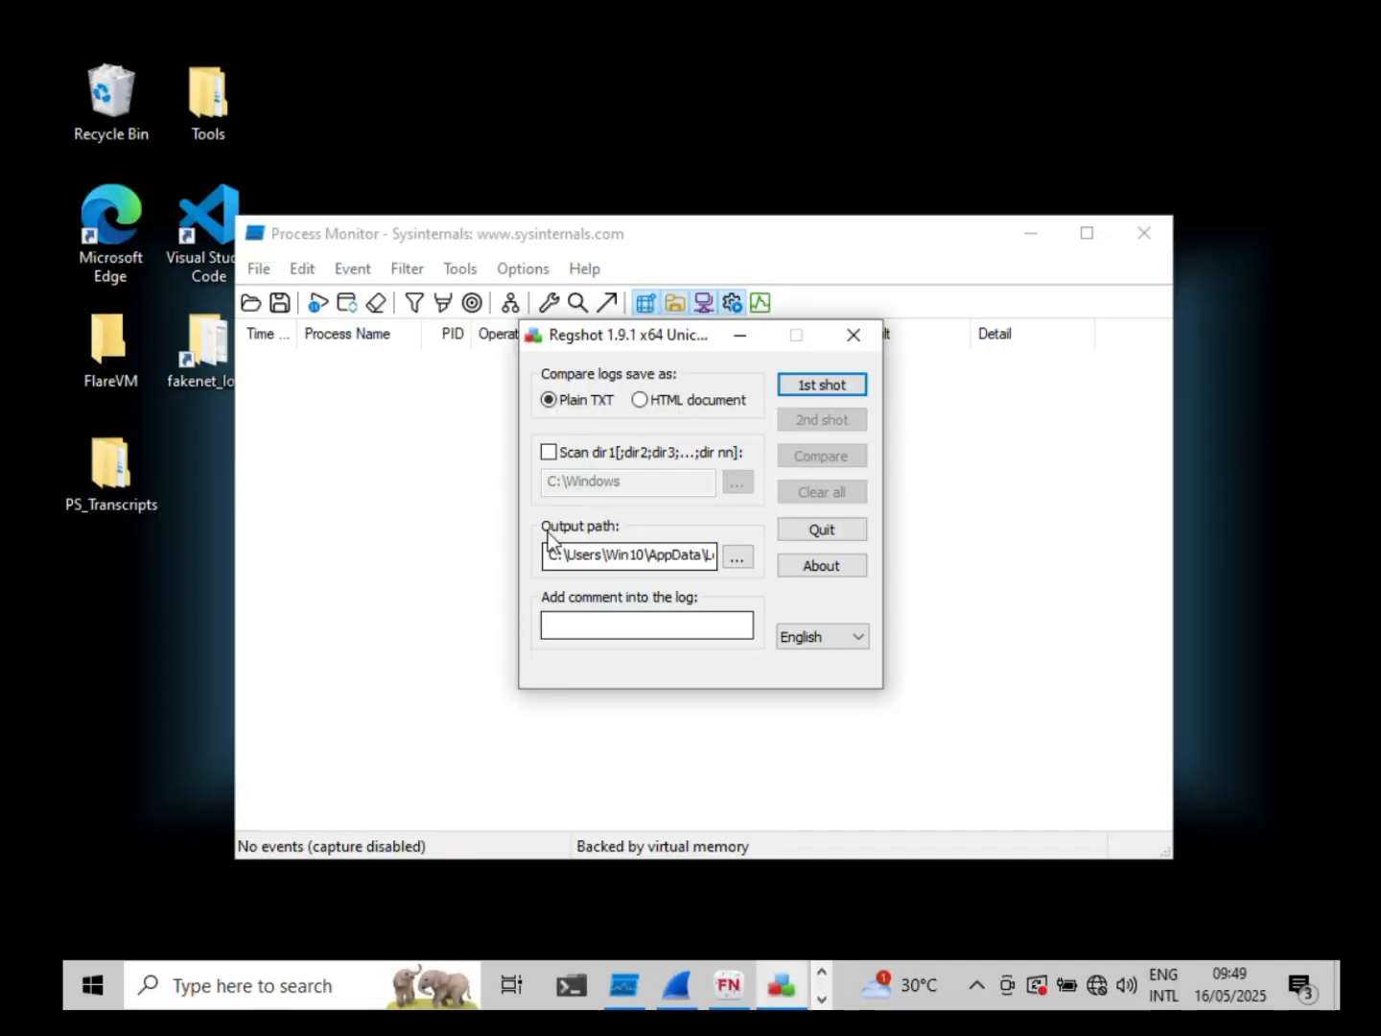
Step: Take the first Regshot snapshot with directory scanning of C:\Windows enabled, save it in Documents as regshot, and minimize Regshot
left_click(632, 456)
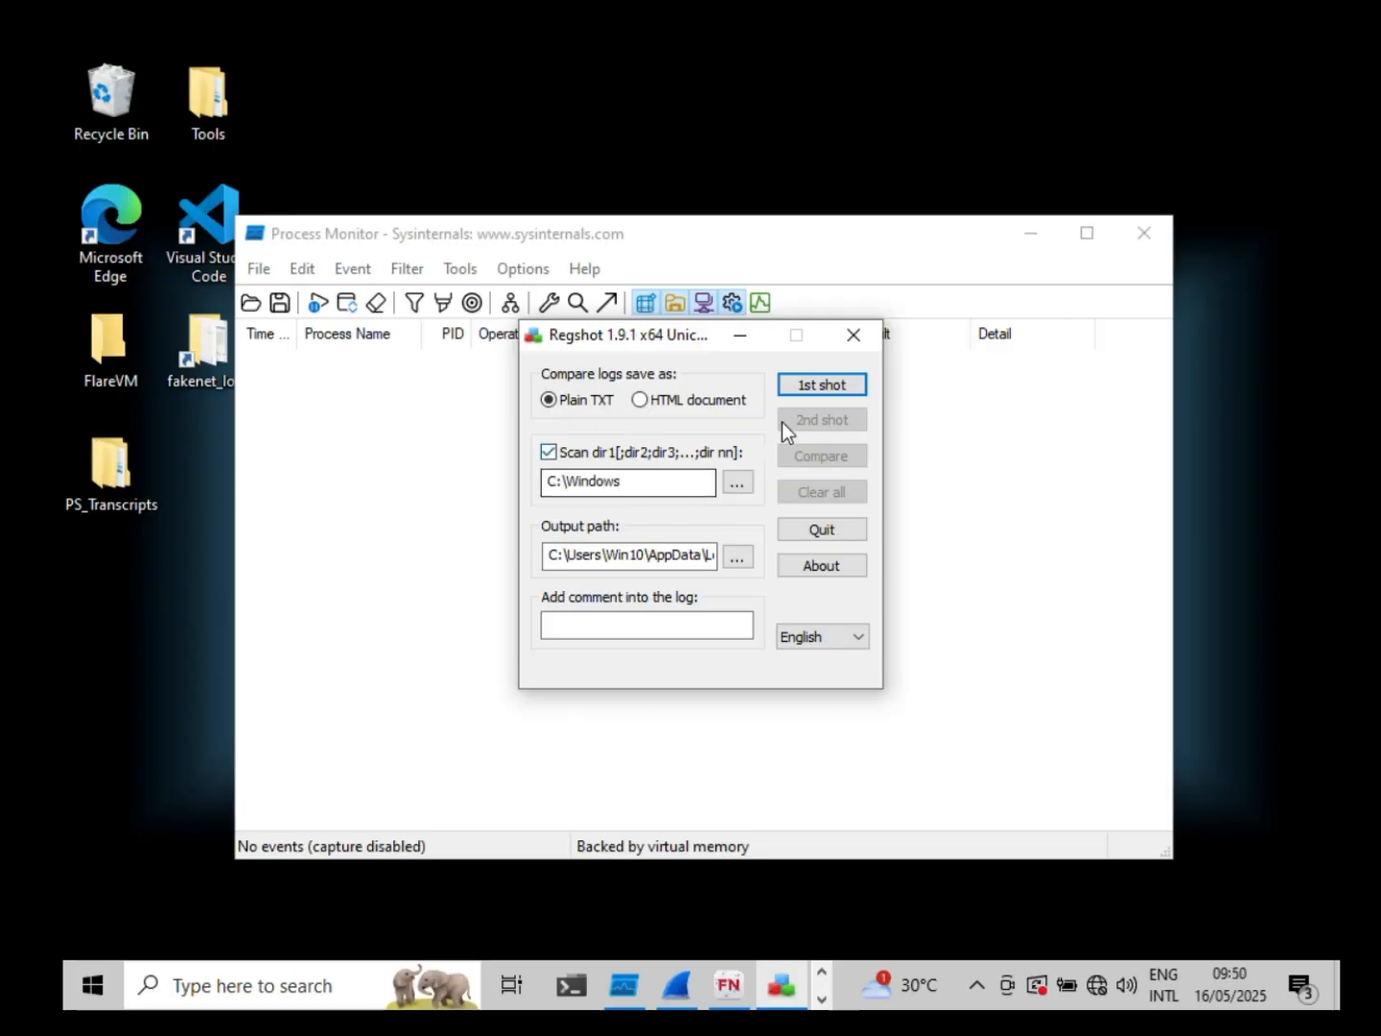
left_click(842, 385)
left_click(863, 401)
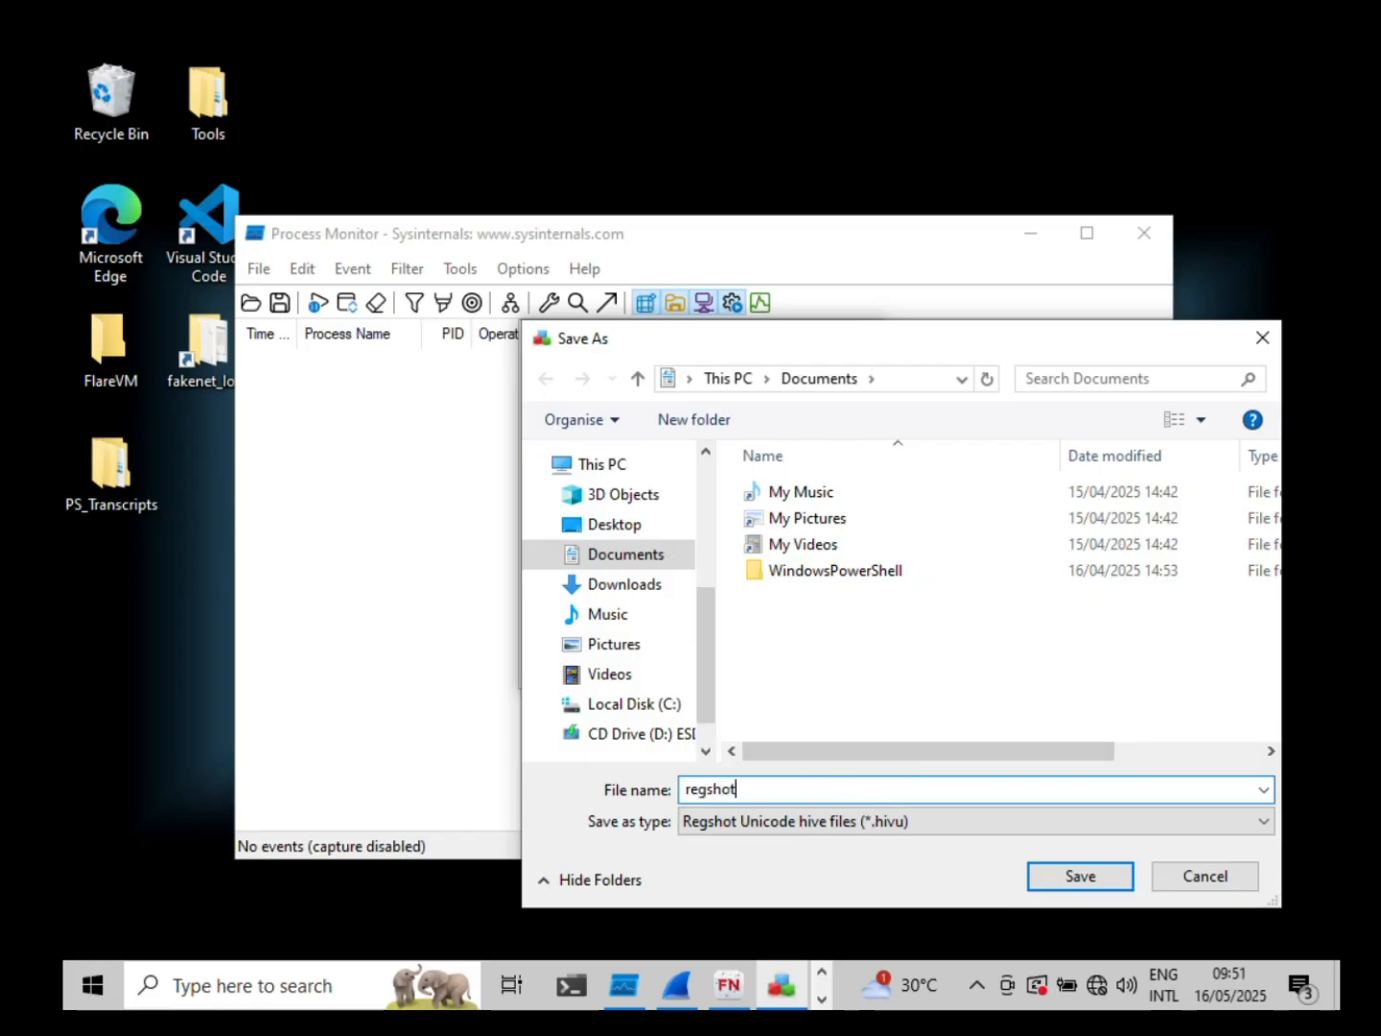
left_click(1073, 875)
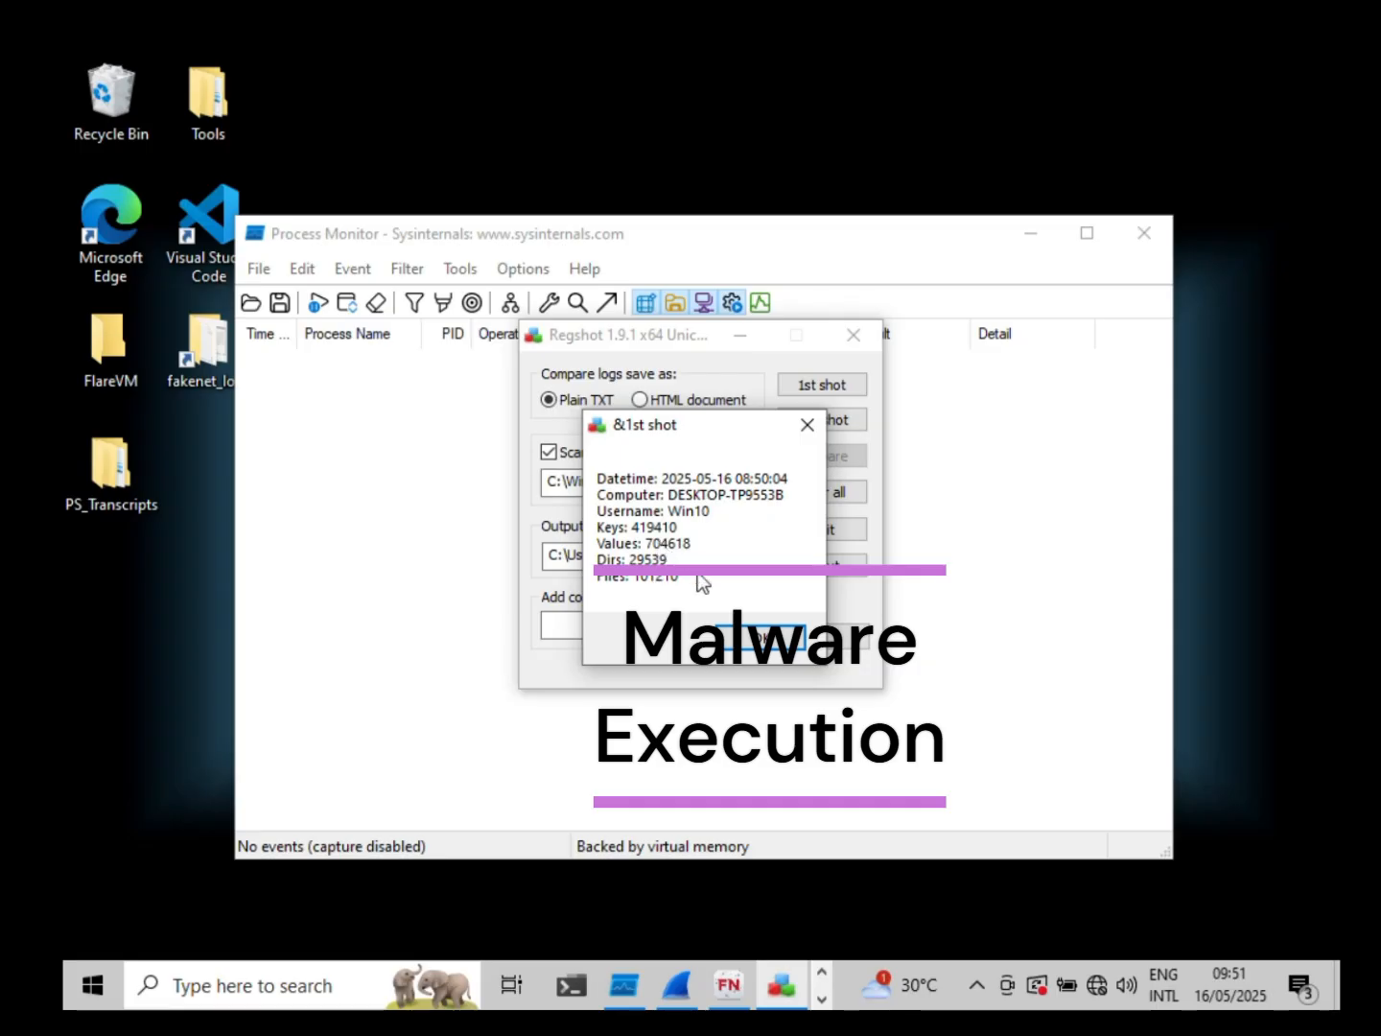
left_click(794, 644)
left_click(739, 334)
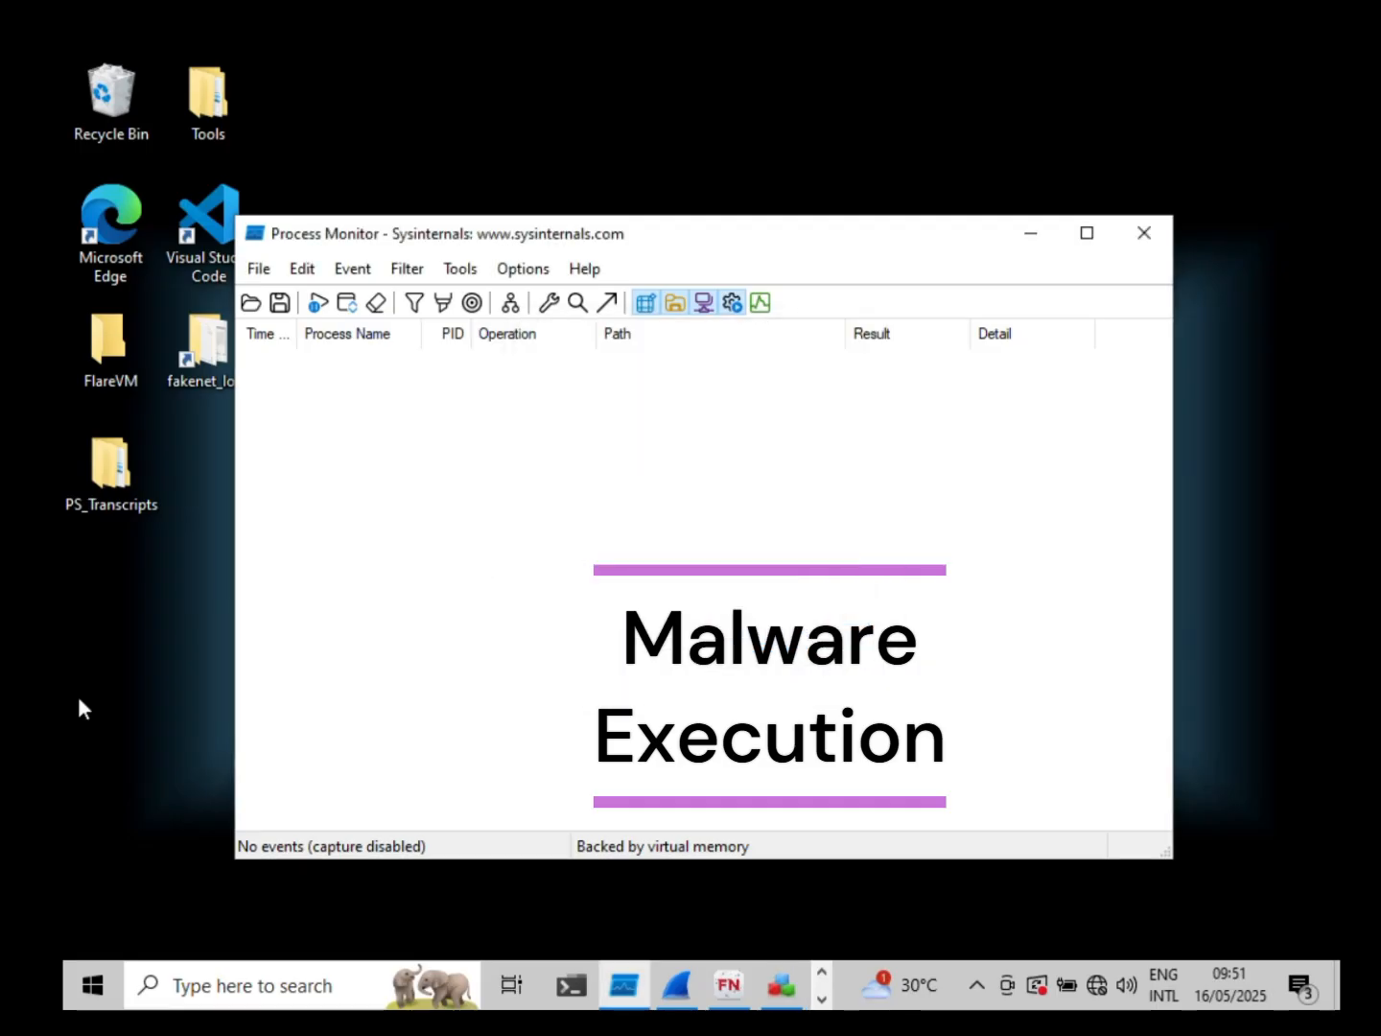
Step: Start the event capture in Process Monitor and open the Downloads folder in File Explorer
left_click(320, 304)
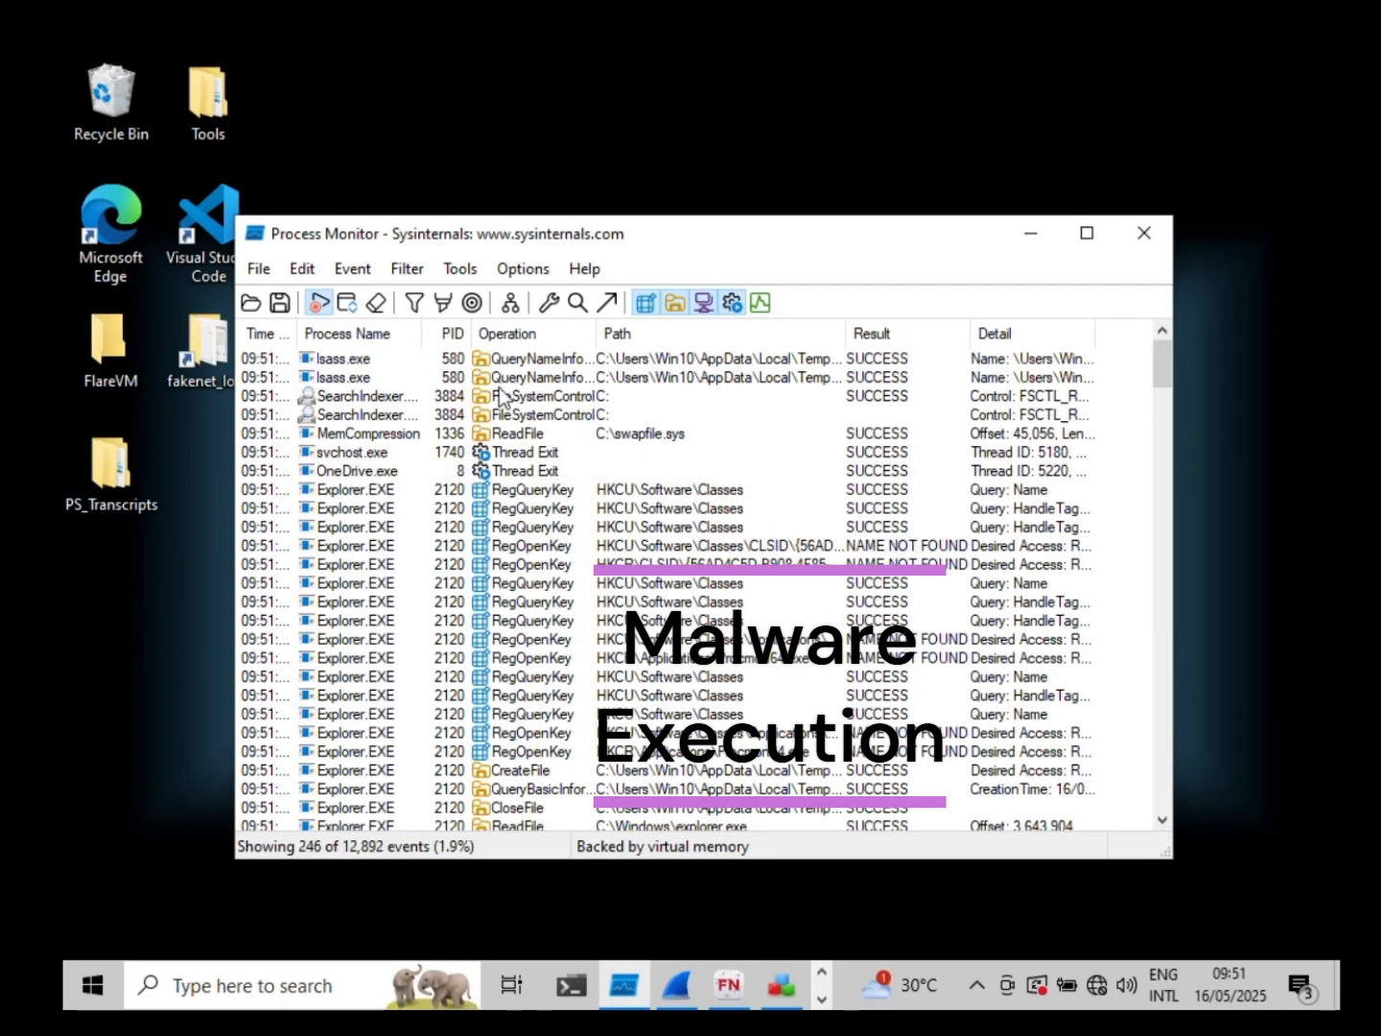
left_click(821, 972)
left_click(572, 984)
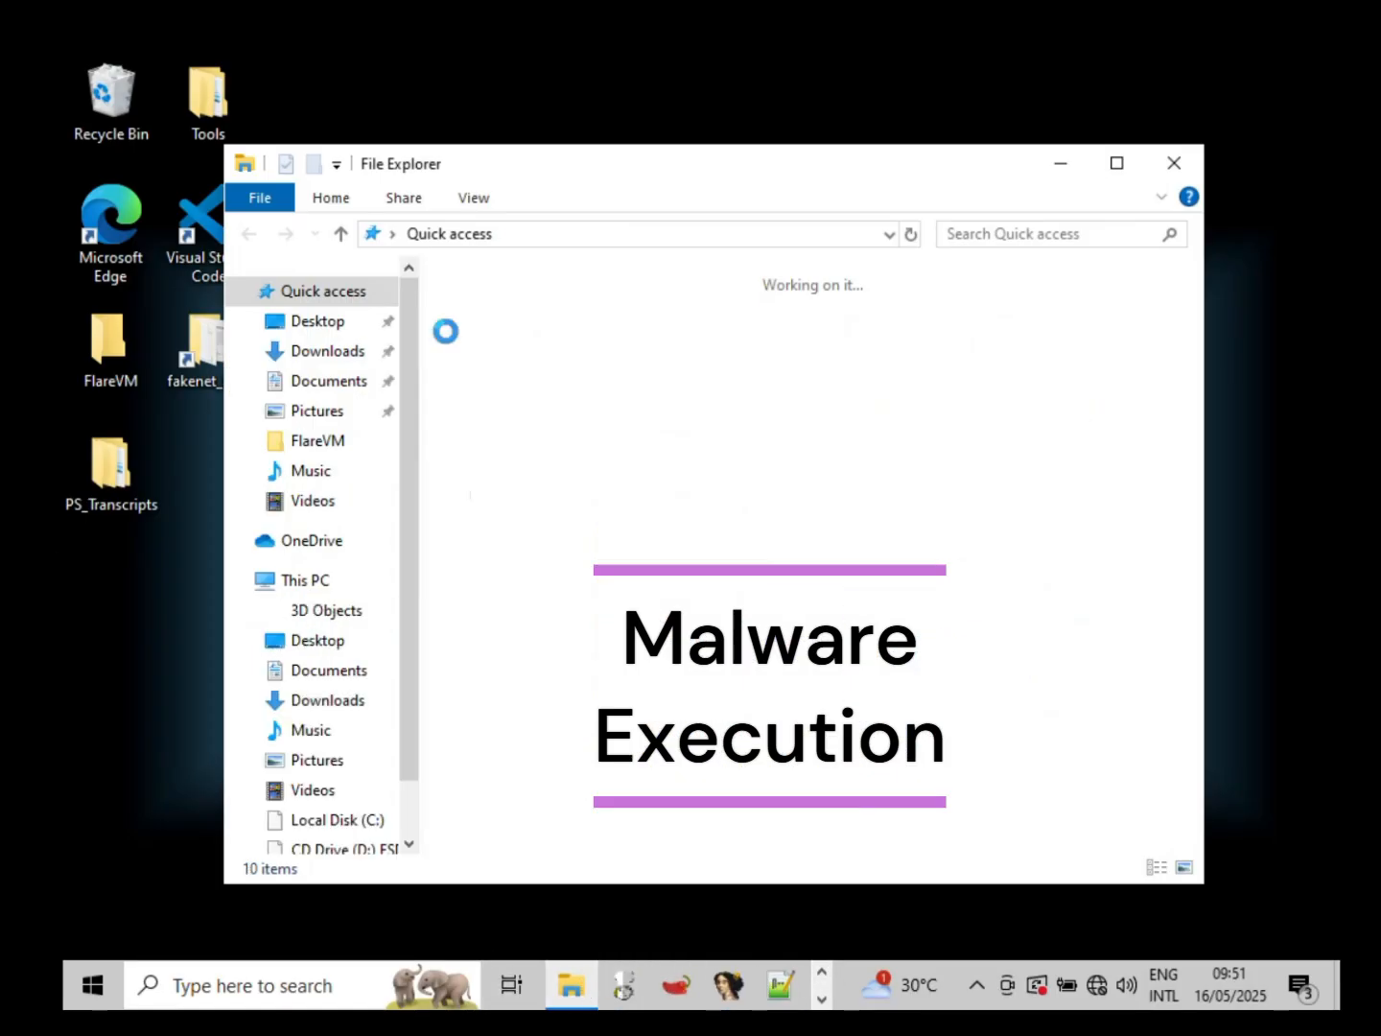
left_click(345, 355)
Step: Copy the archive password from password (1).txt and close the text file
double_click(569, 436)
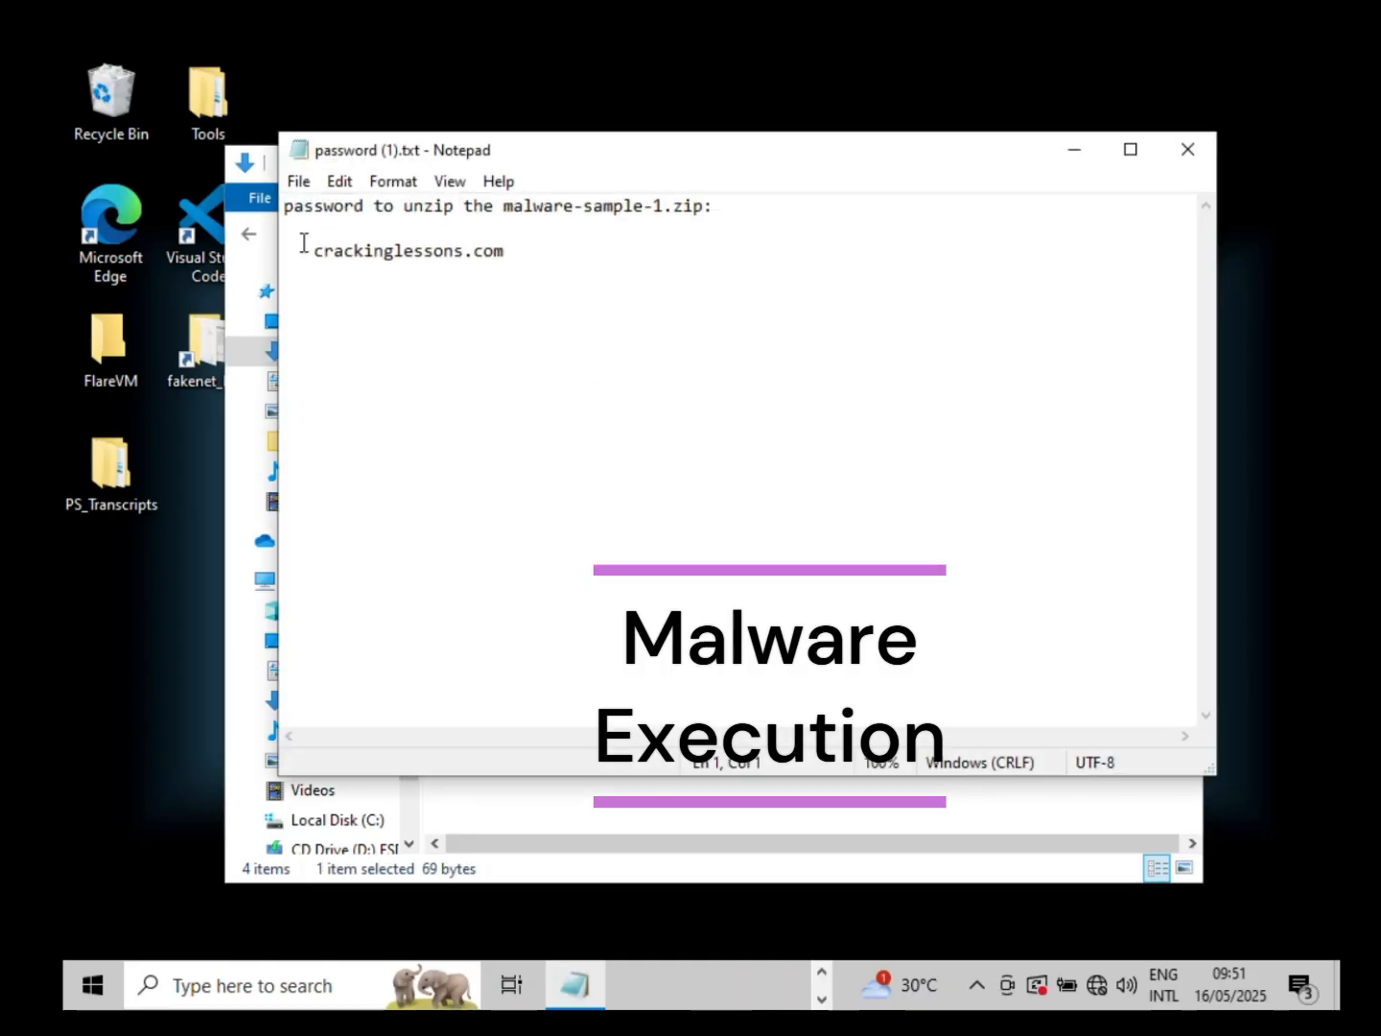
left_click_drag(316, 251, 497, 254)
right_click(489, 247)
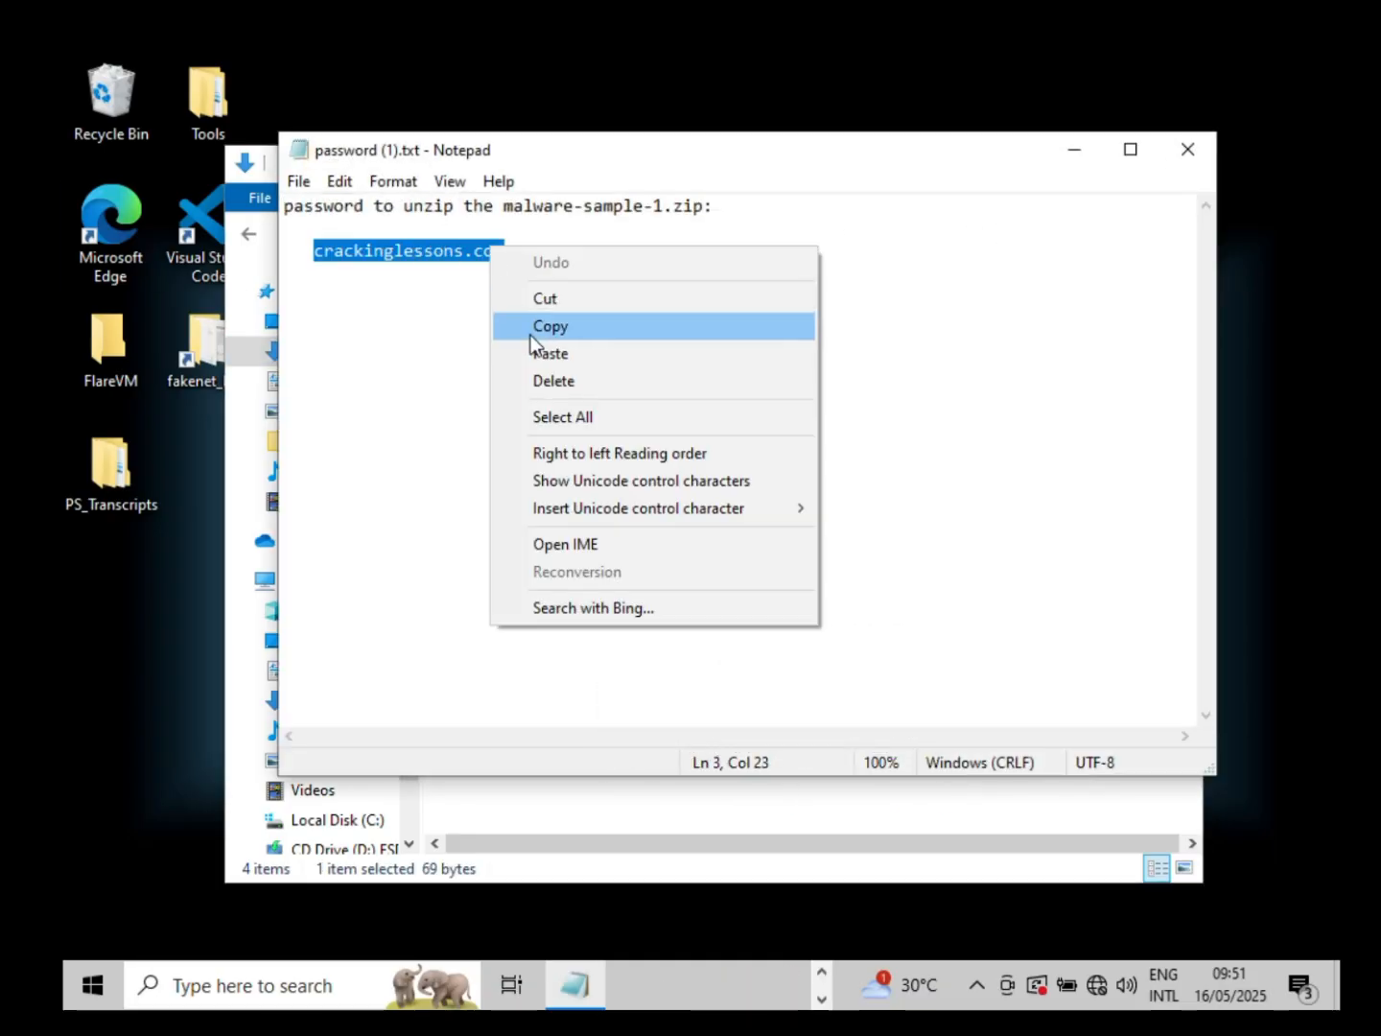
left_click(531, 328)
left_click(1187, 151)
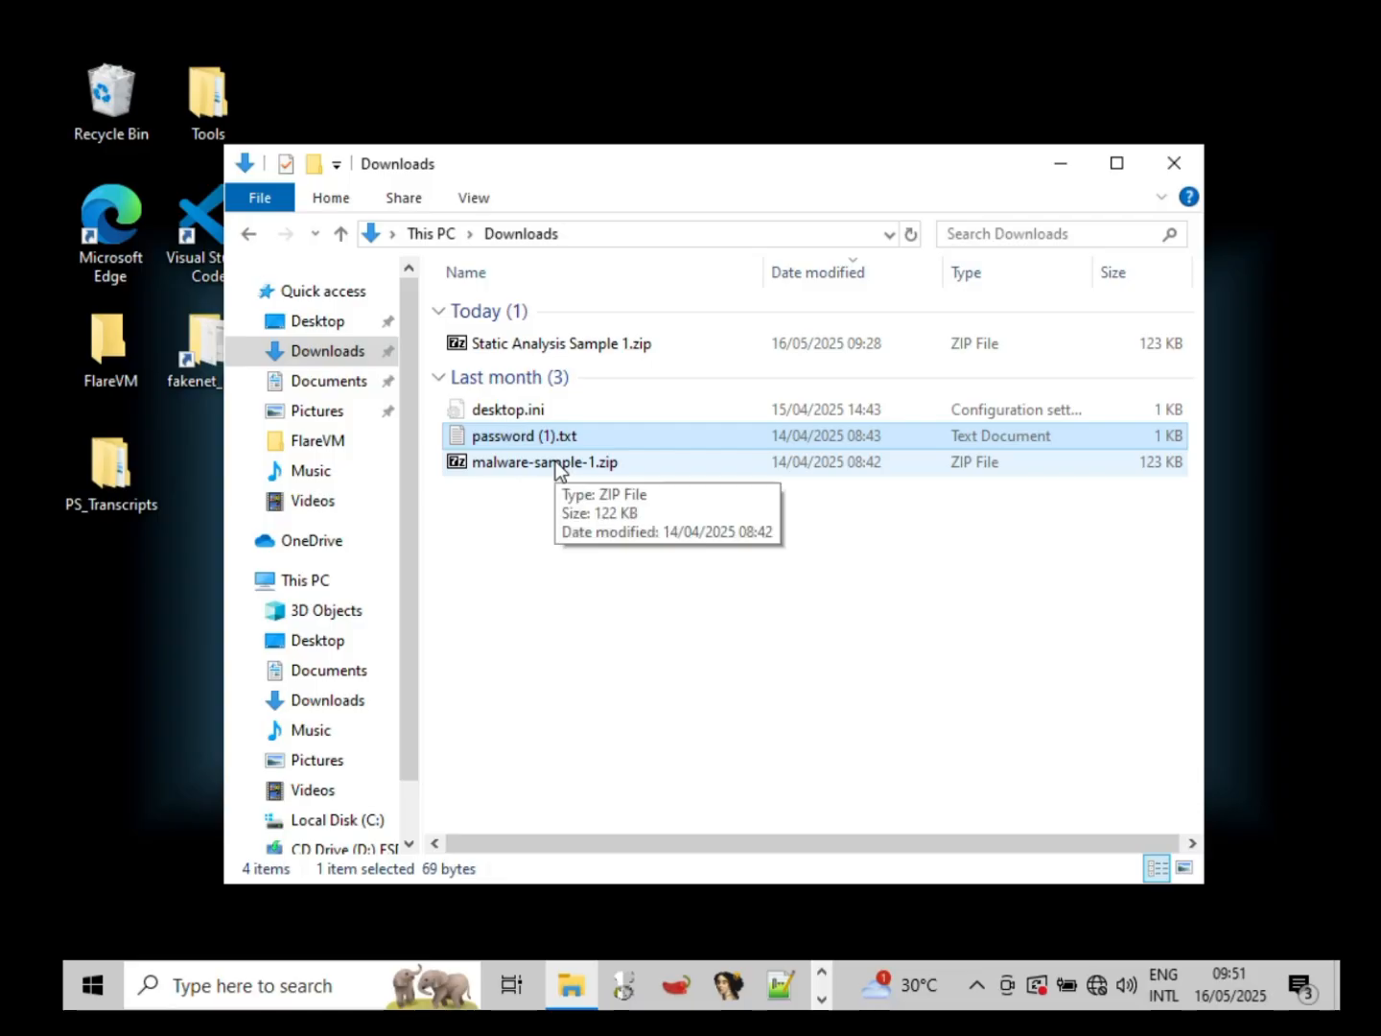
Step: Extract malware-sample-1.zip from Static Analysis Sample 1.zip into the Downloads folder and close the archive
double_click(551, 347)
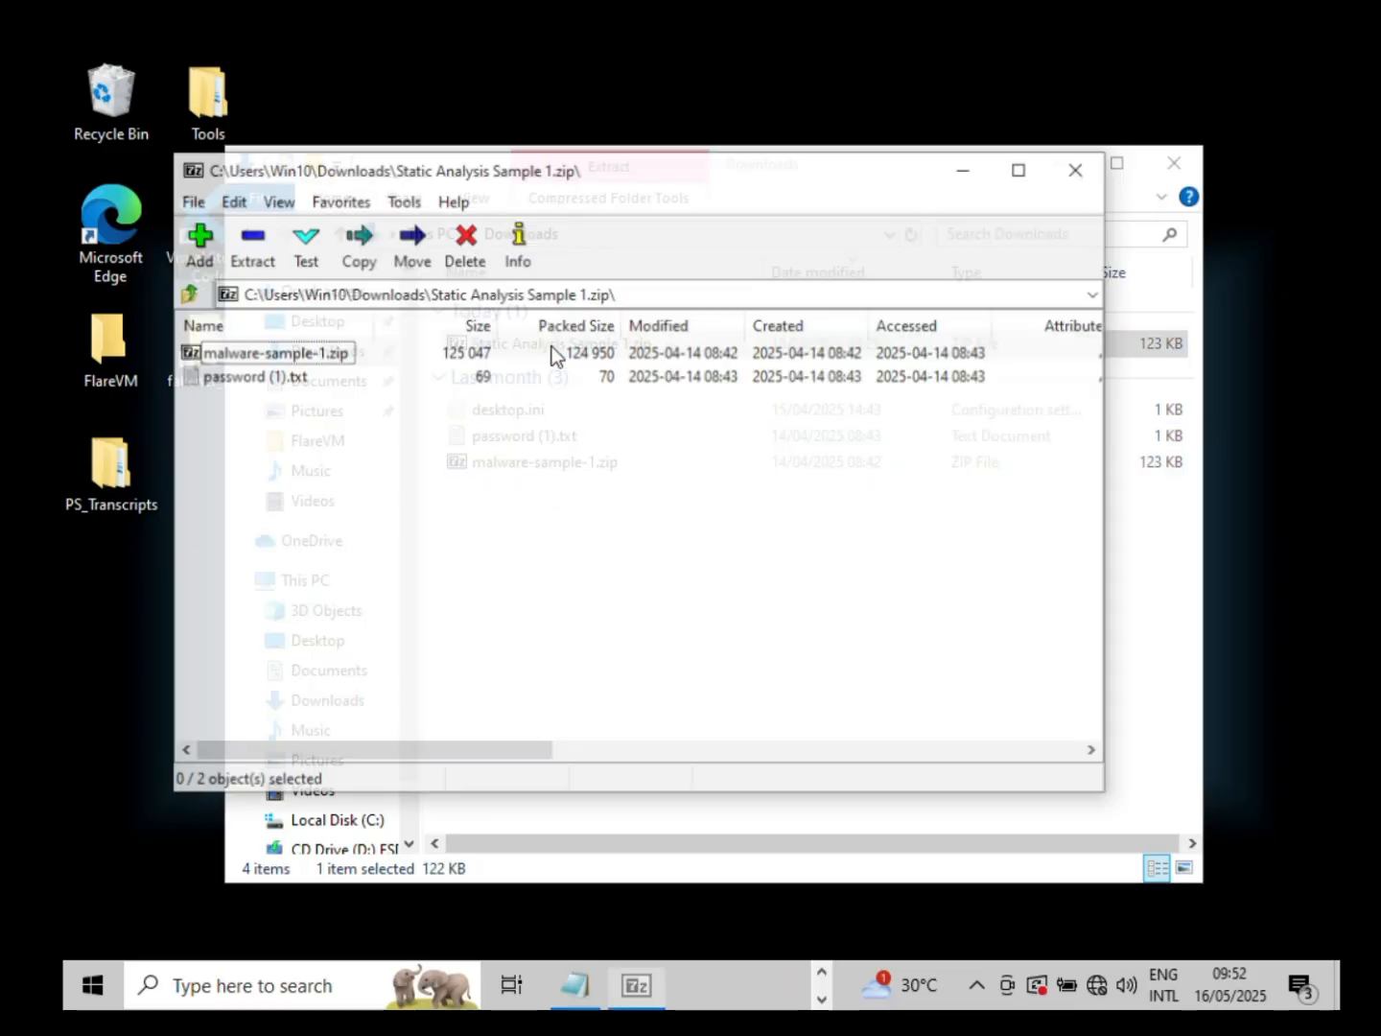
left_click(346, 352)
left_click(262, 256)
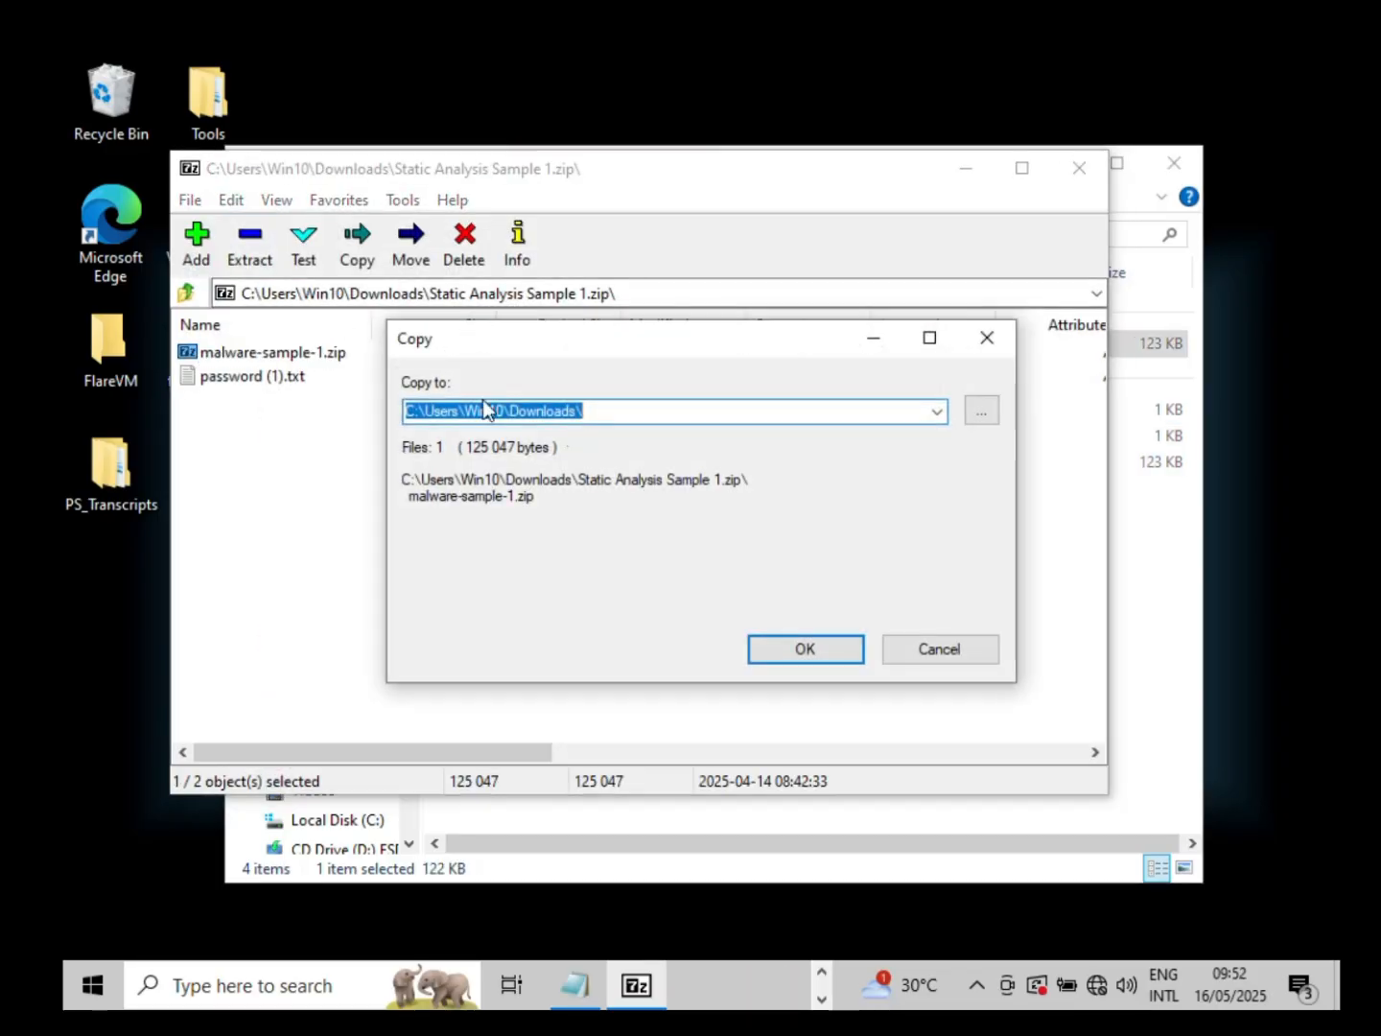
left_click(787, 650)
left_click(558, 658)
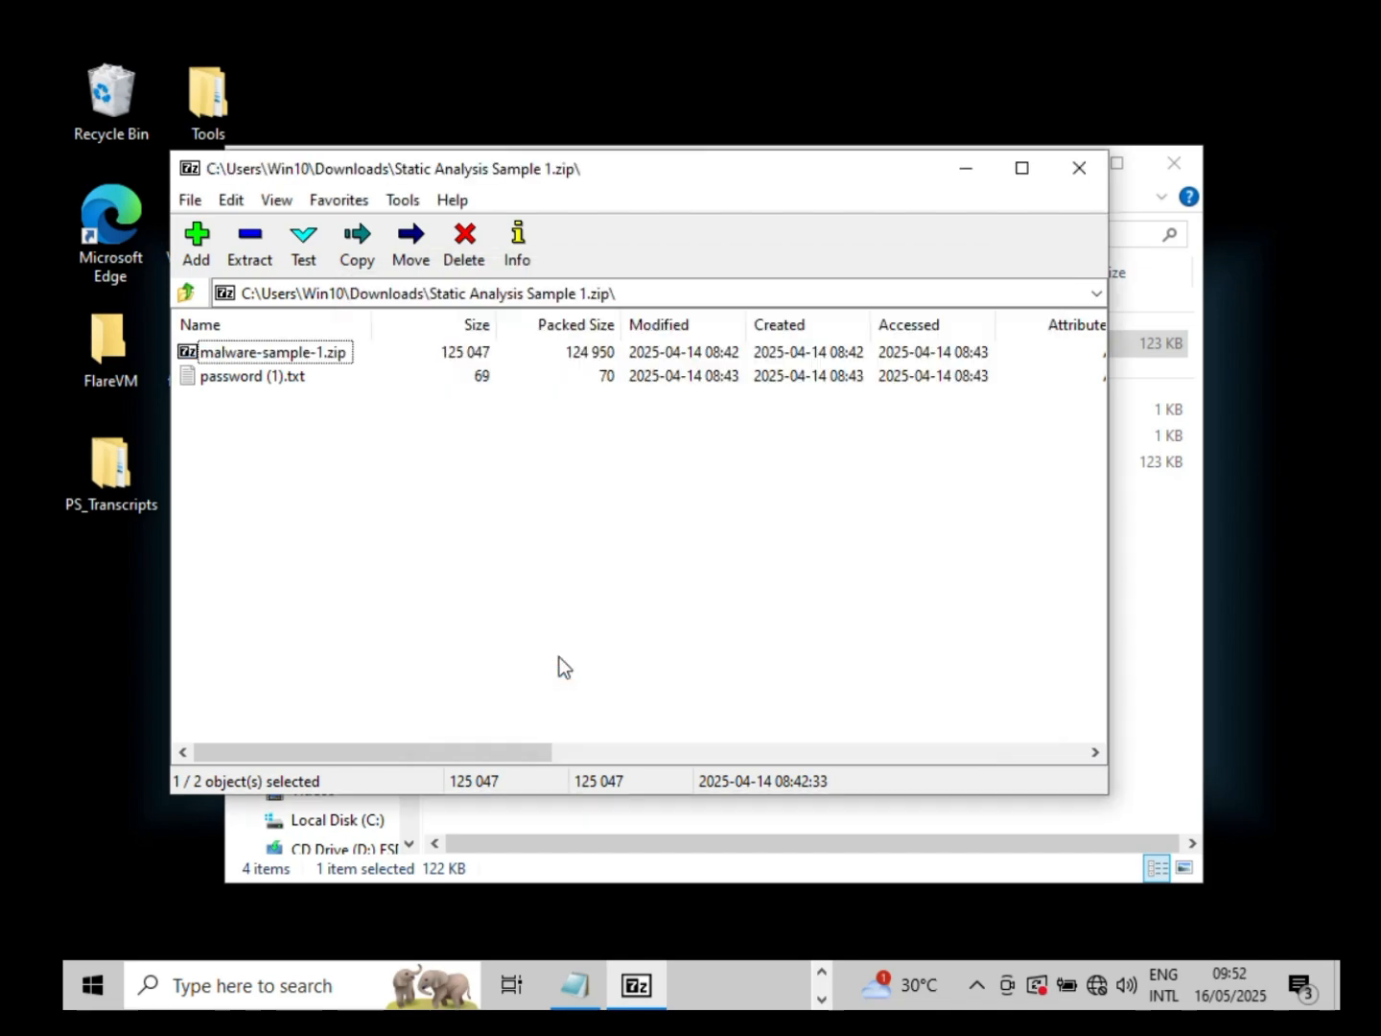
left_click(1080, 168)
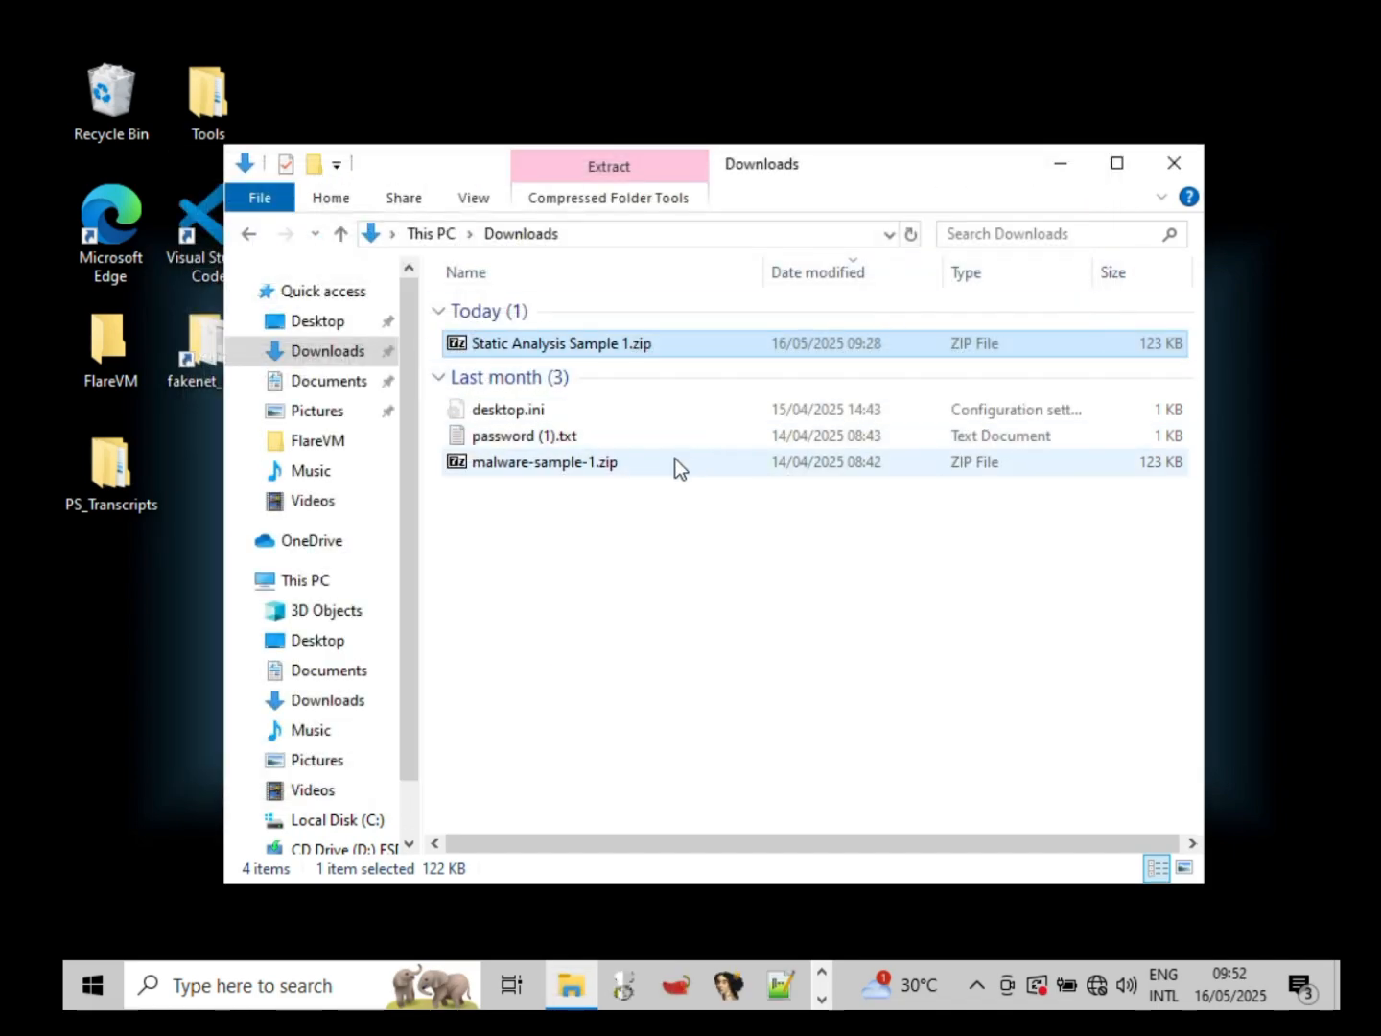
Step: Extract the malware1 folder's files from malware-sample-1.zip into Downloads, entering the archive password, and close the archive
double_click(675, 462)
double_click(202, 350)
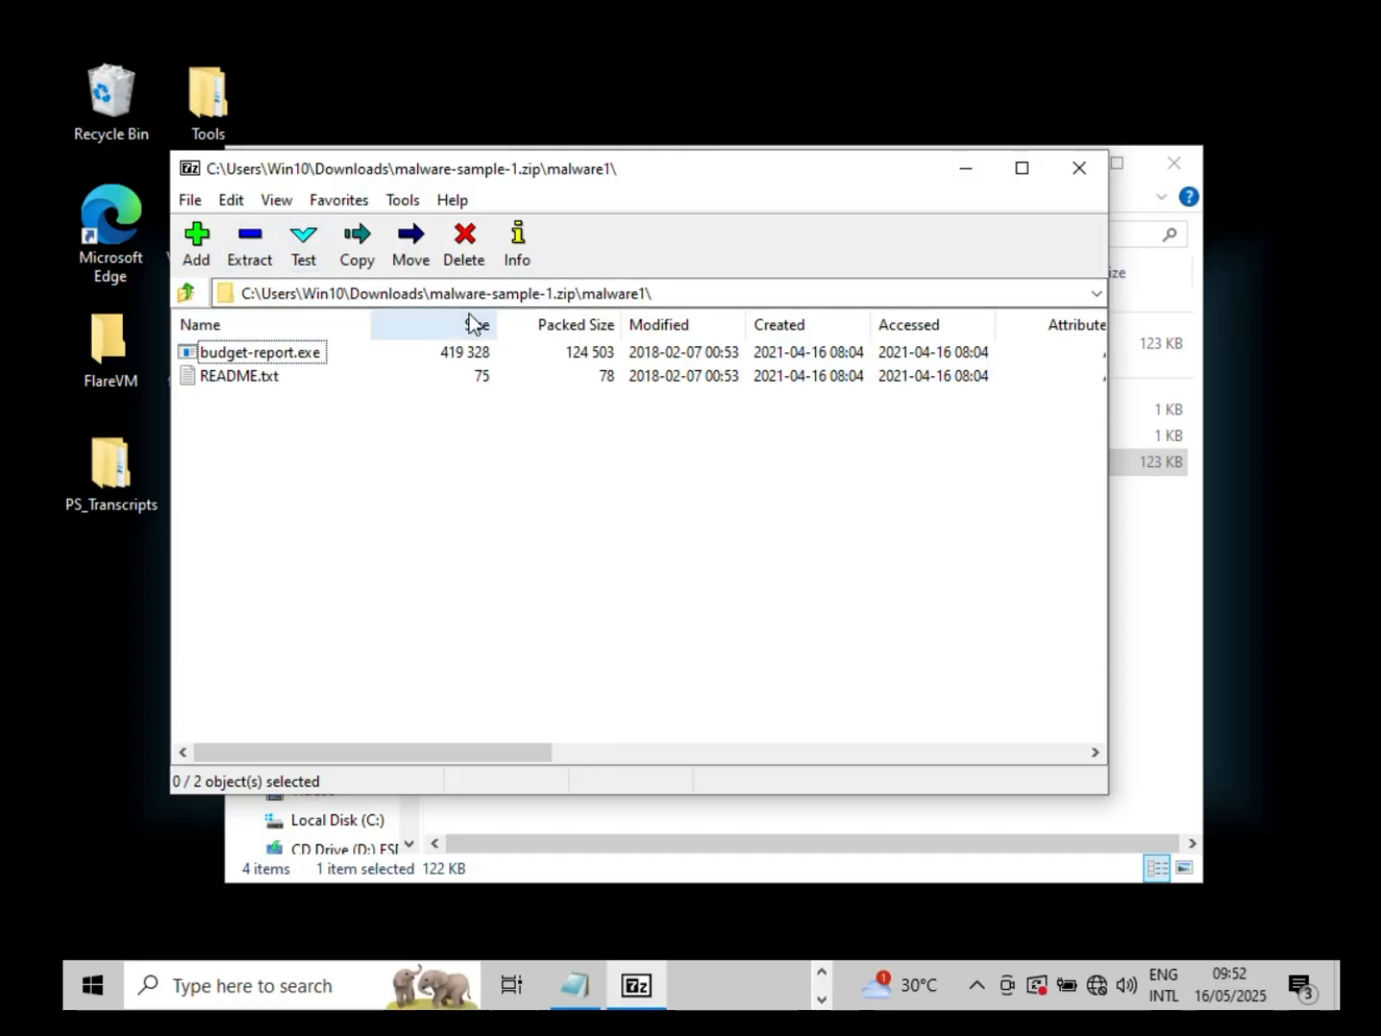
left_click(268, 247)
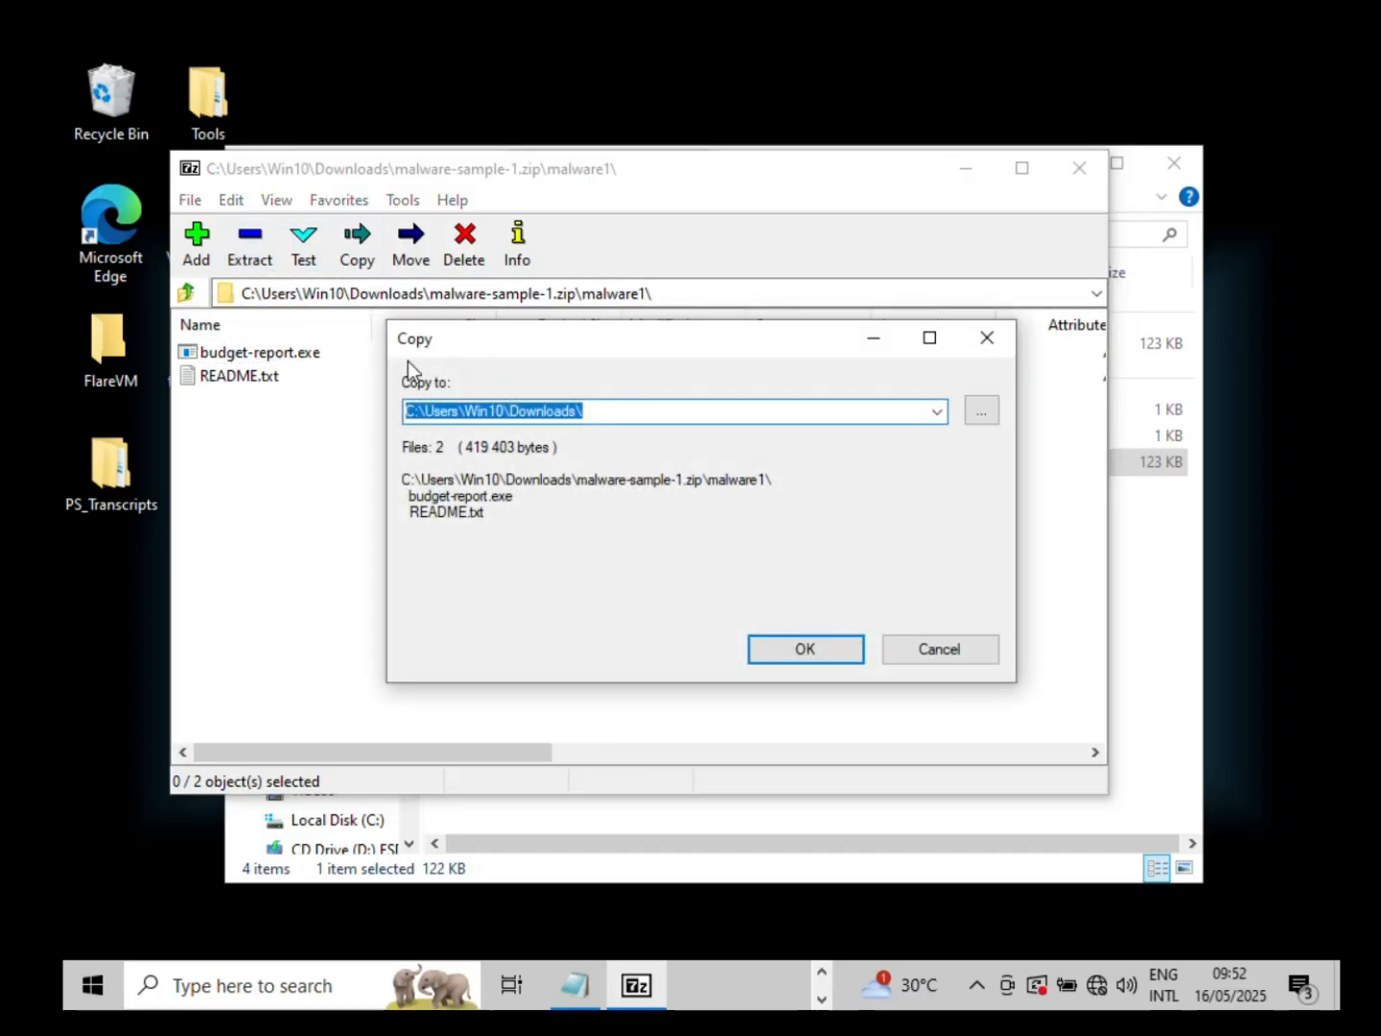
left_click(816, 644)
type("crackinglessons.com")
left_click(648, 524)
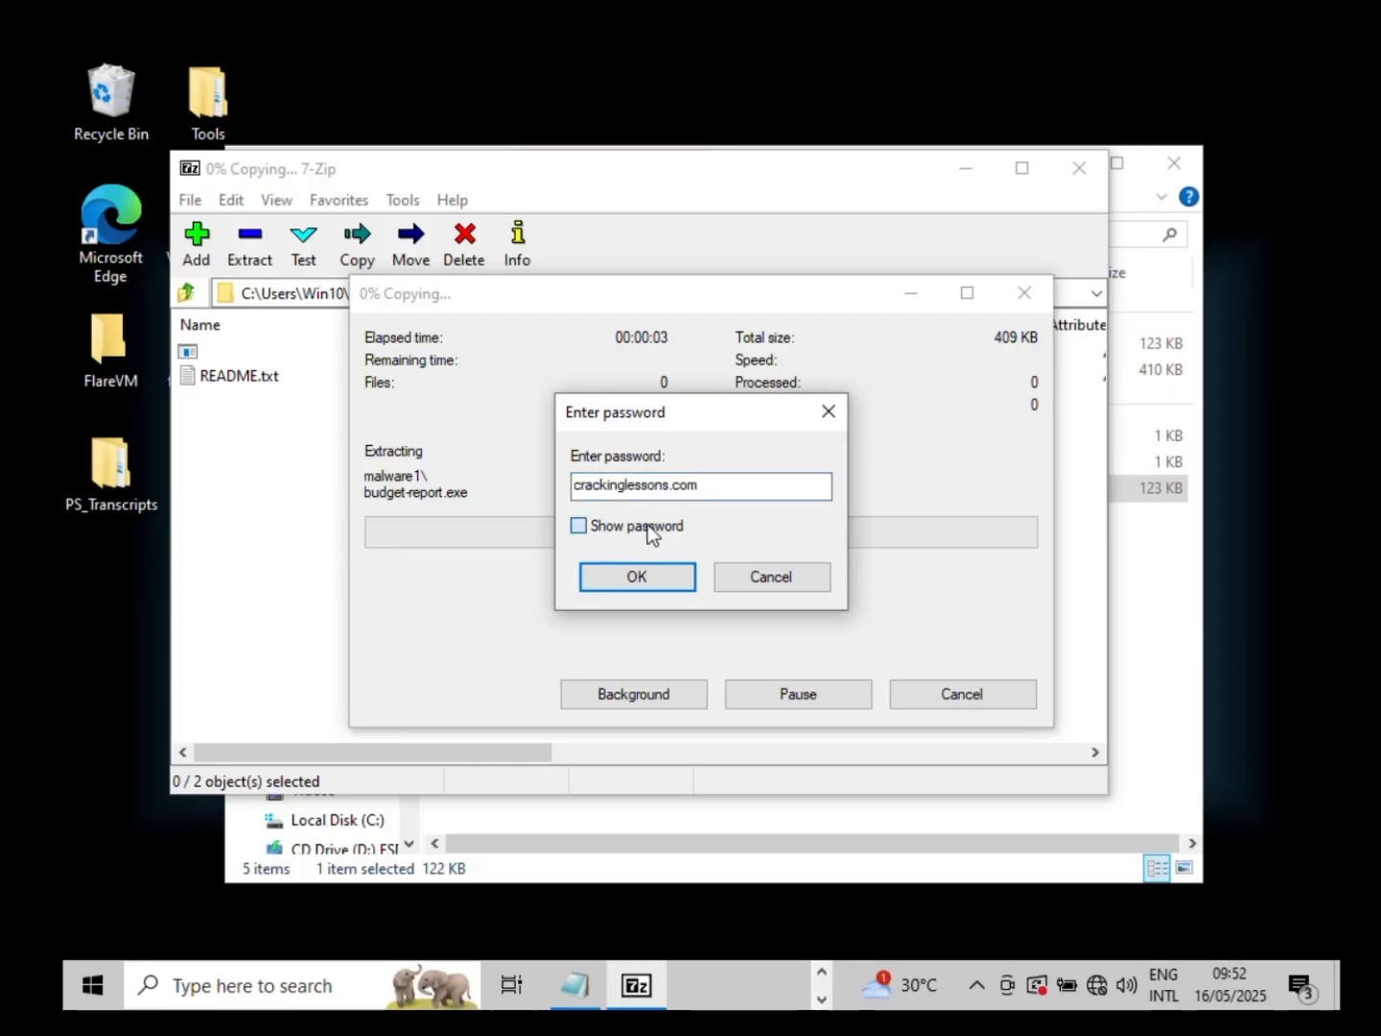
left_click(643, 580)
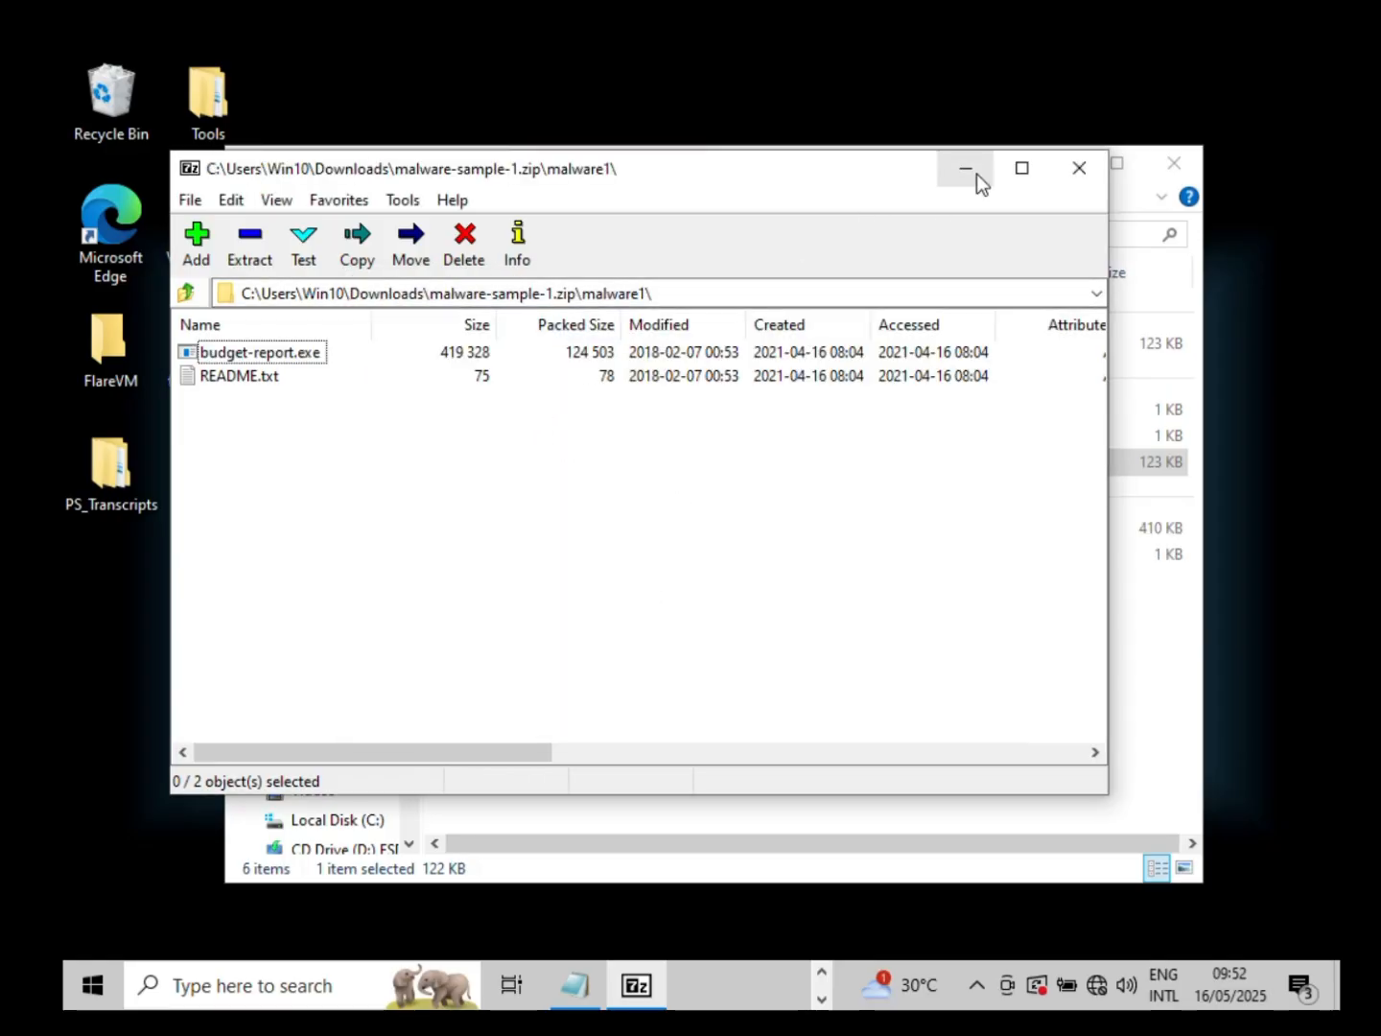
left_click(1079, 169)
Step: Run budget-report.exe from the Downloads folder and minimize the folder window
left_click(616, 544)
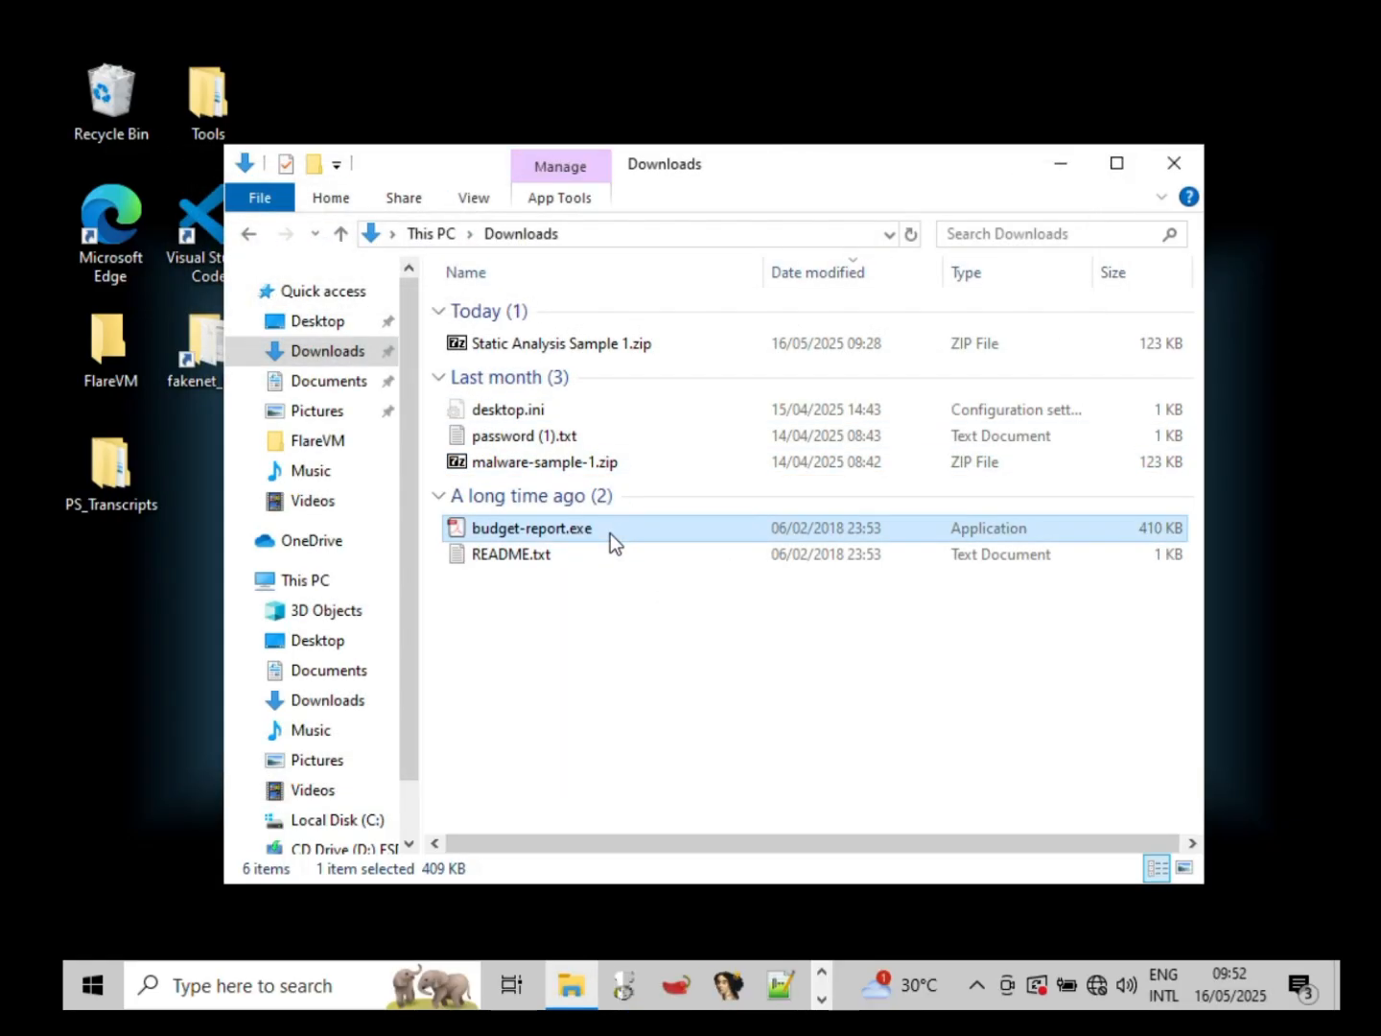
double_click(610, 533)
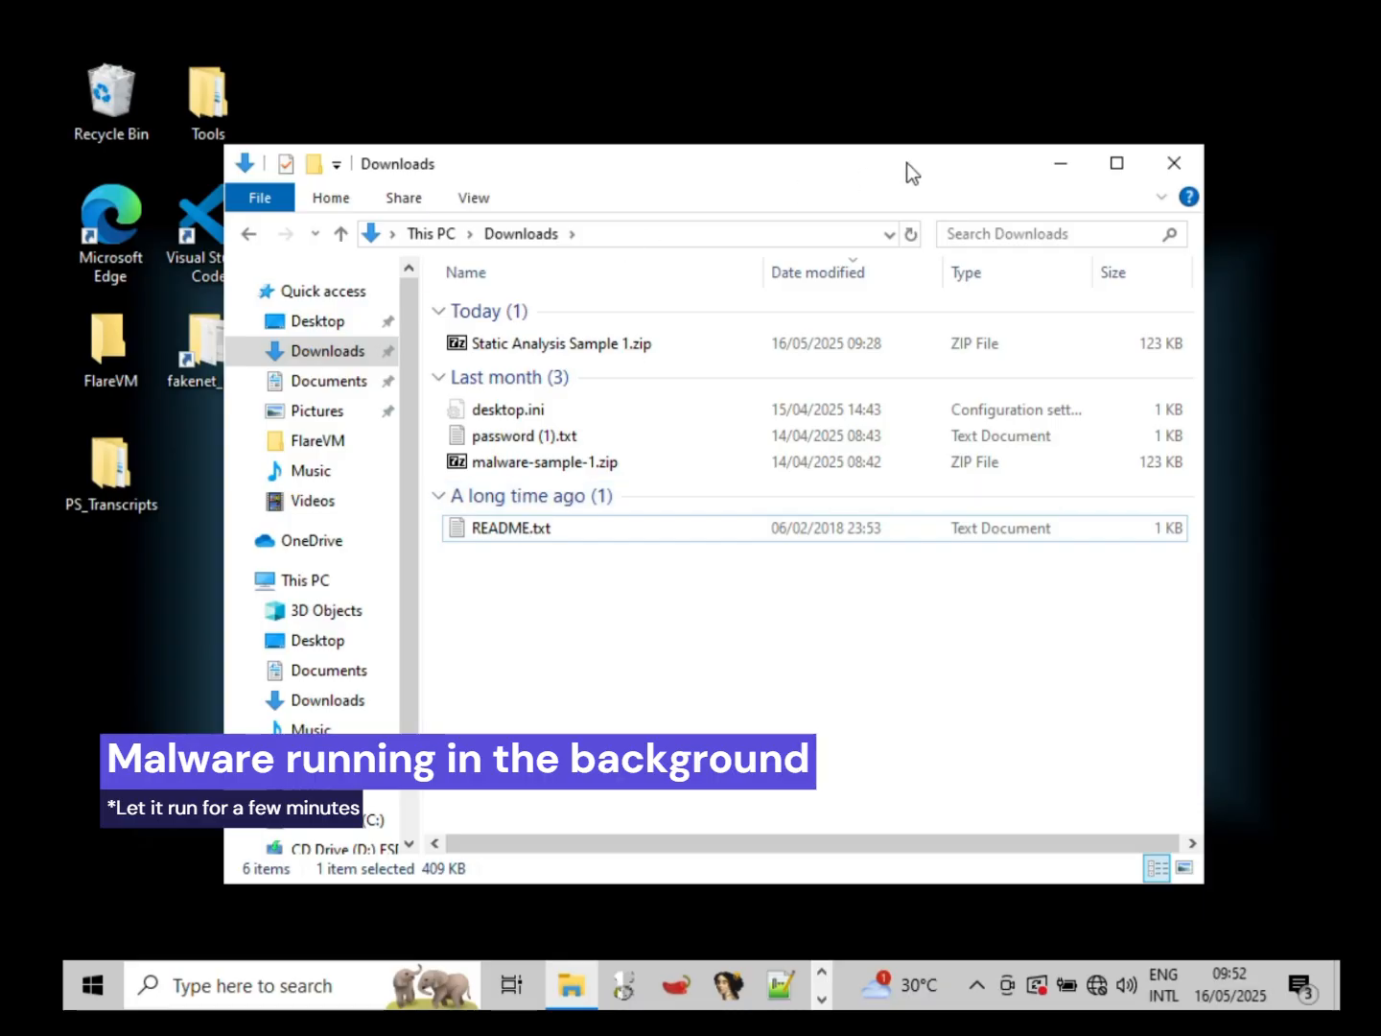
left_click(1058, 165)
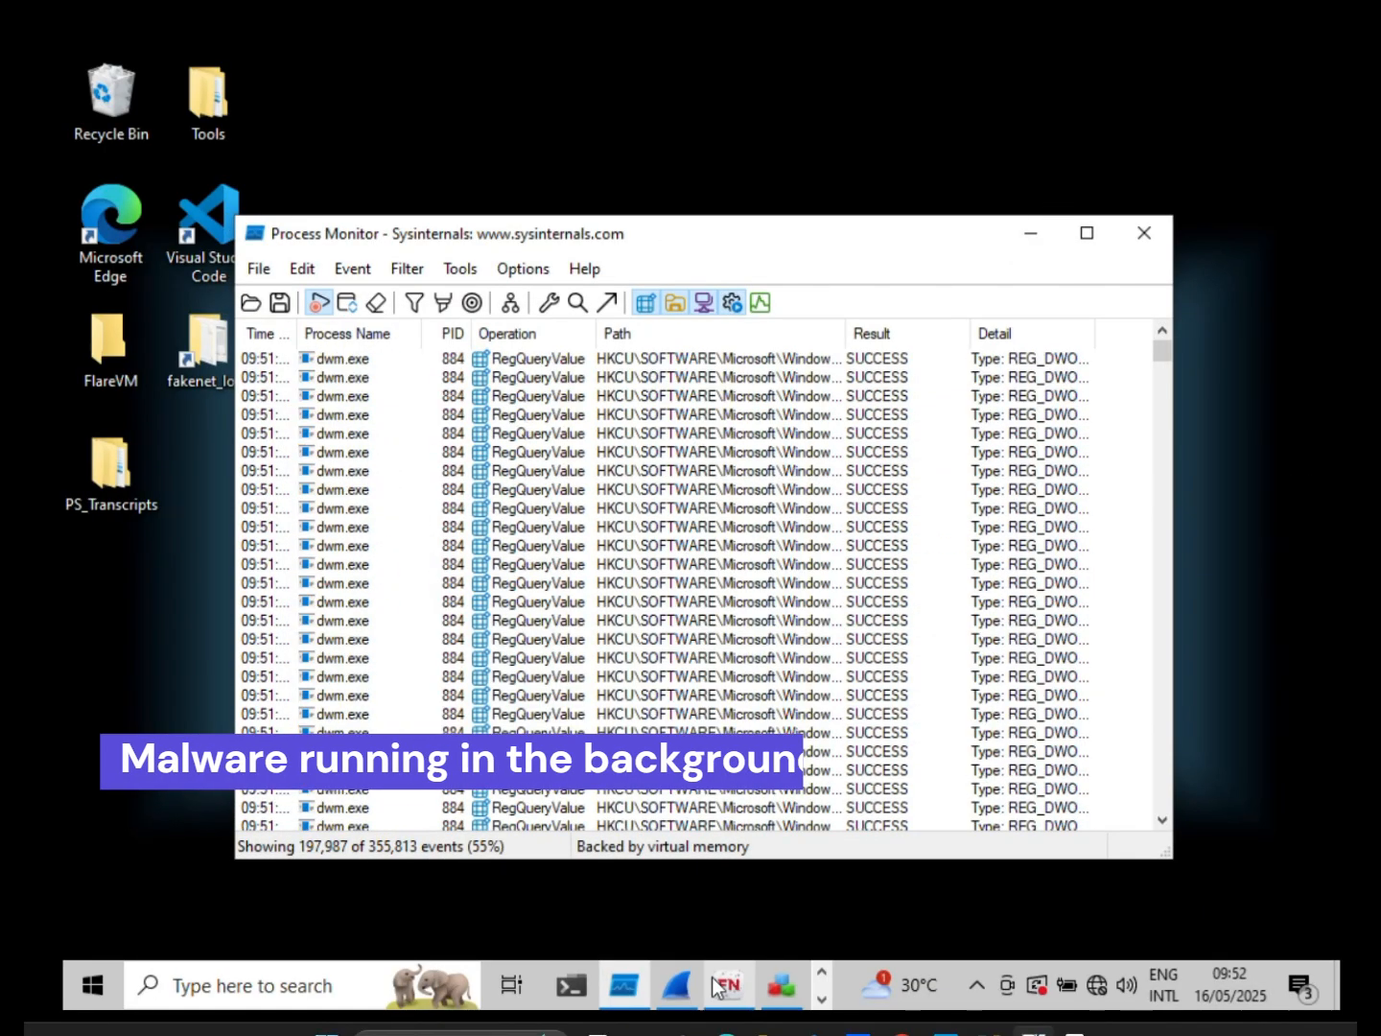
Step: Check the FakeNet console, the Wireshark capture and Process Monitor for activity from the running malware
left_click(1033, 236)
left_click(785, 981)
left_click(730, 985)
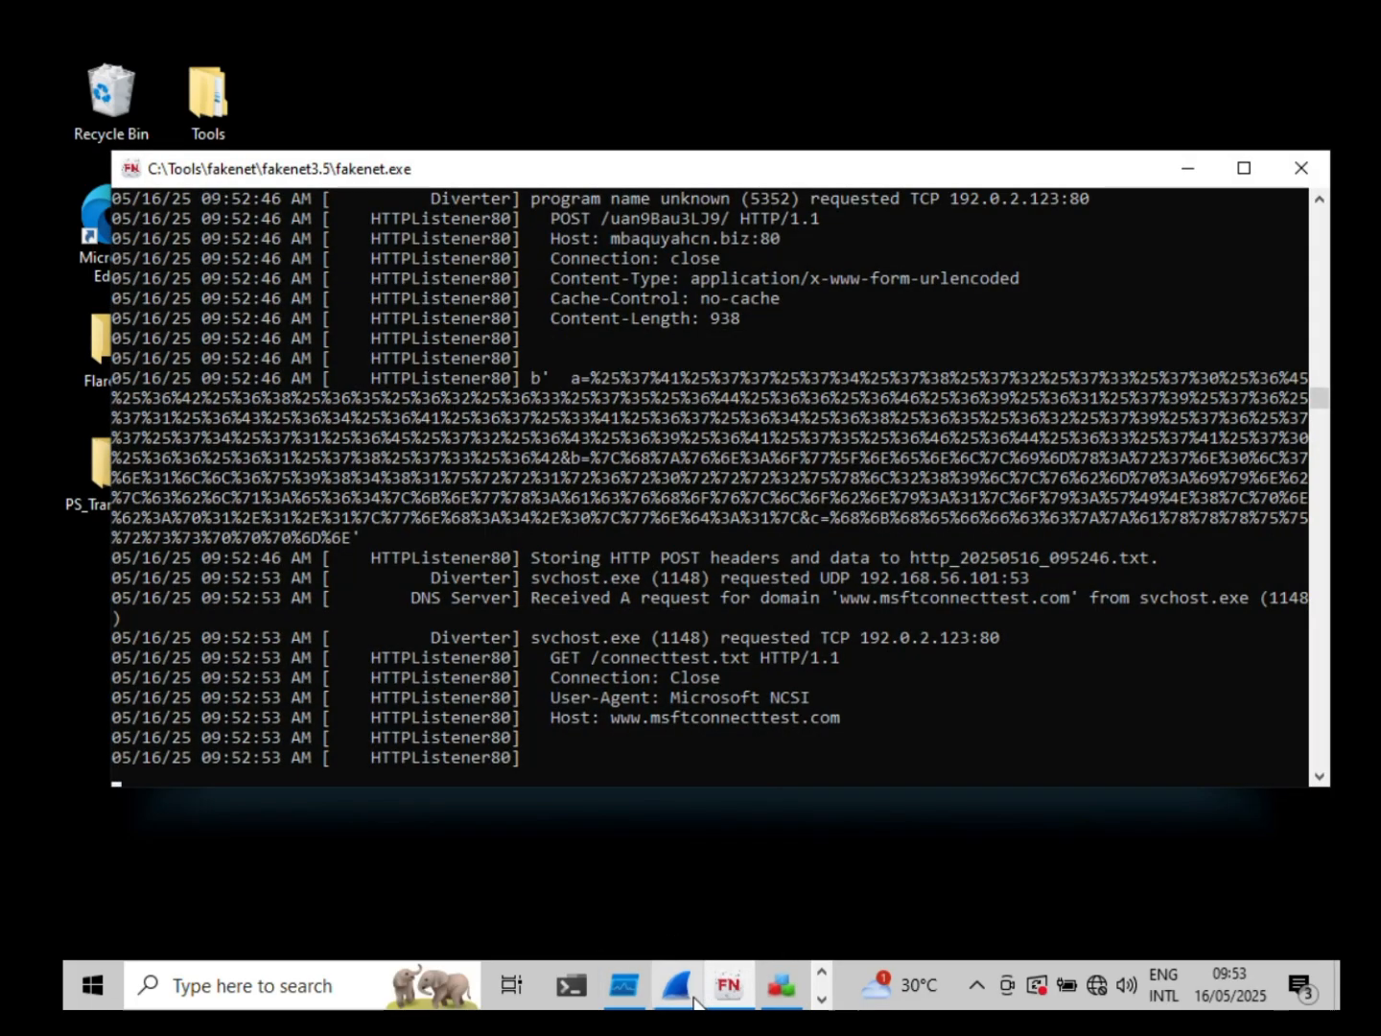
left_click(669, 1003)
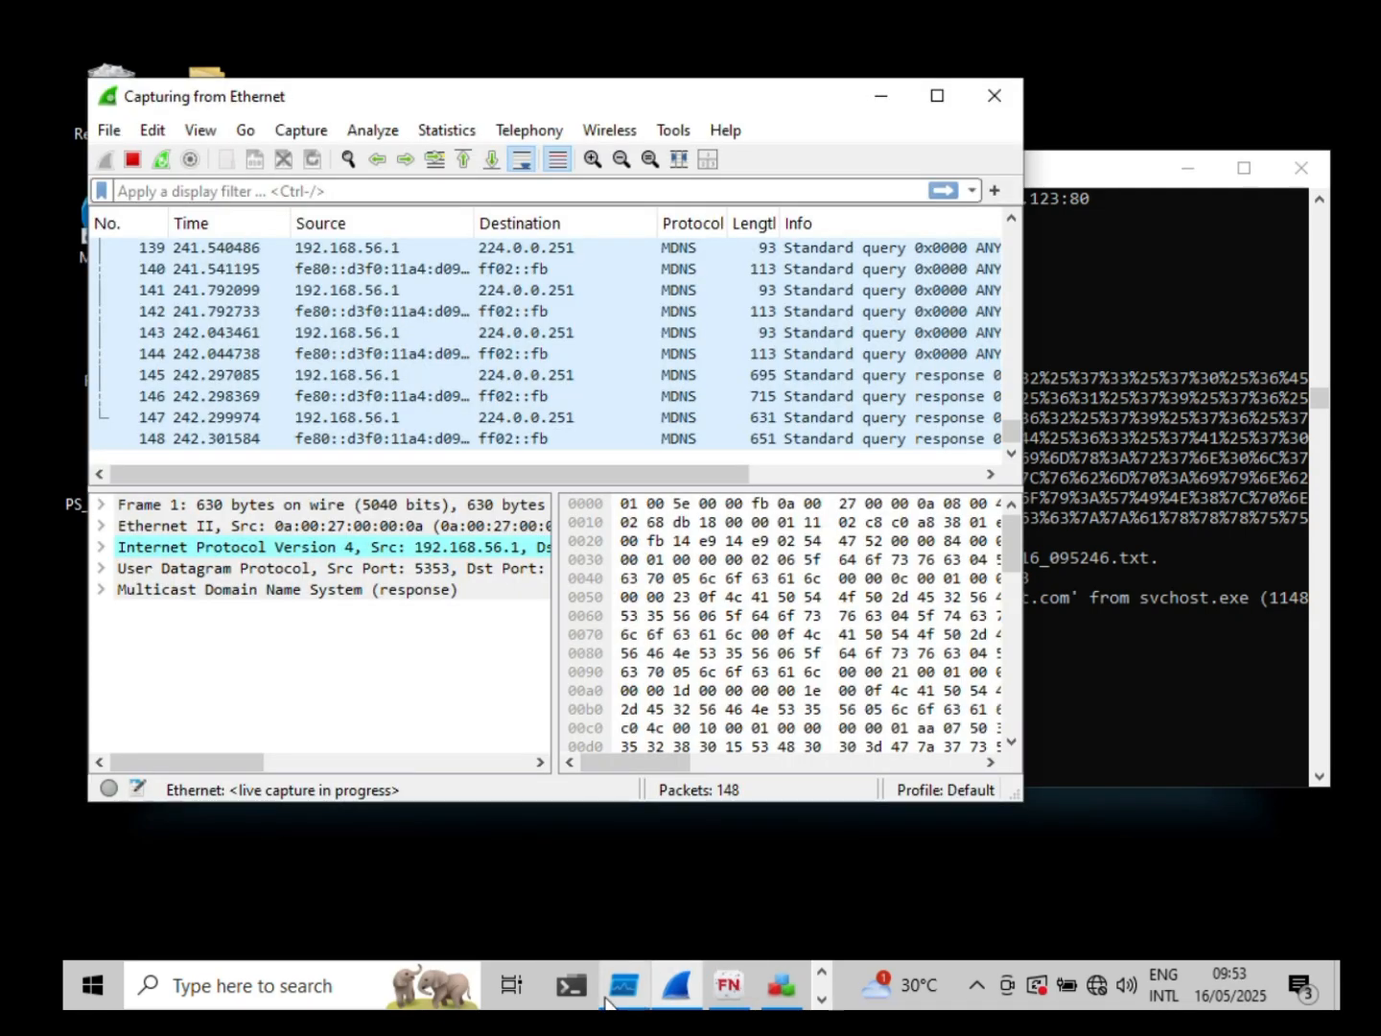
left_click(624, 984)
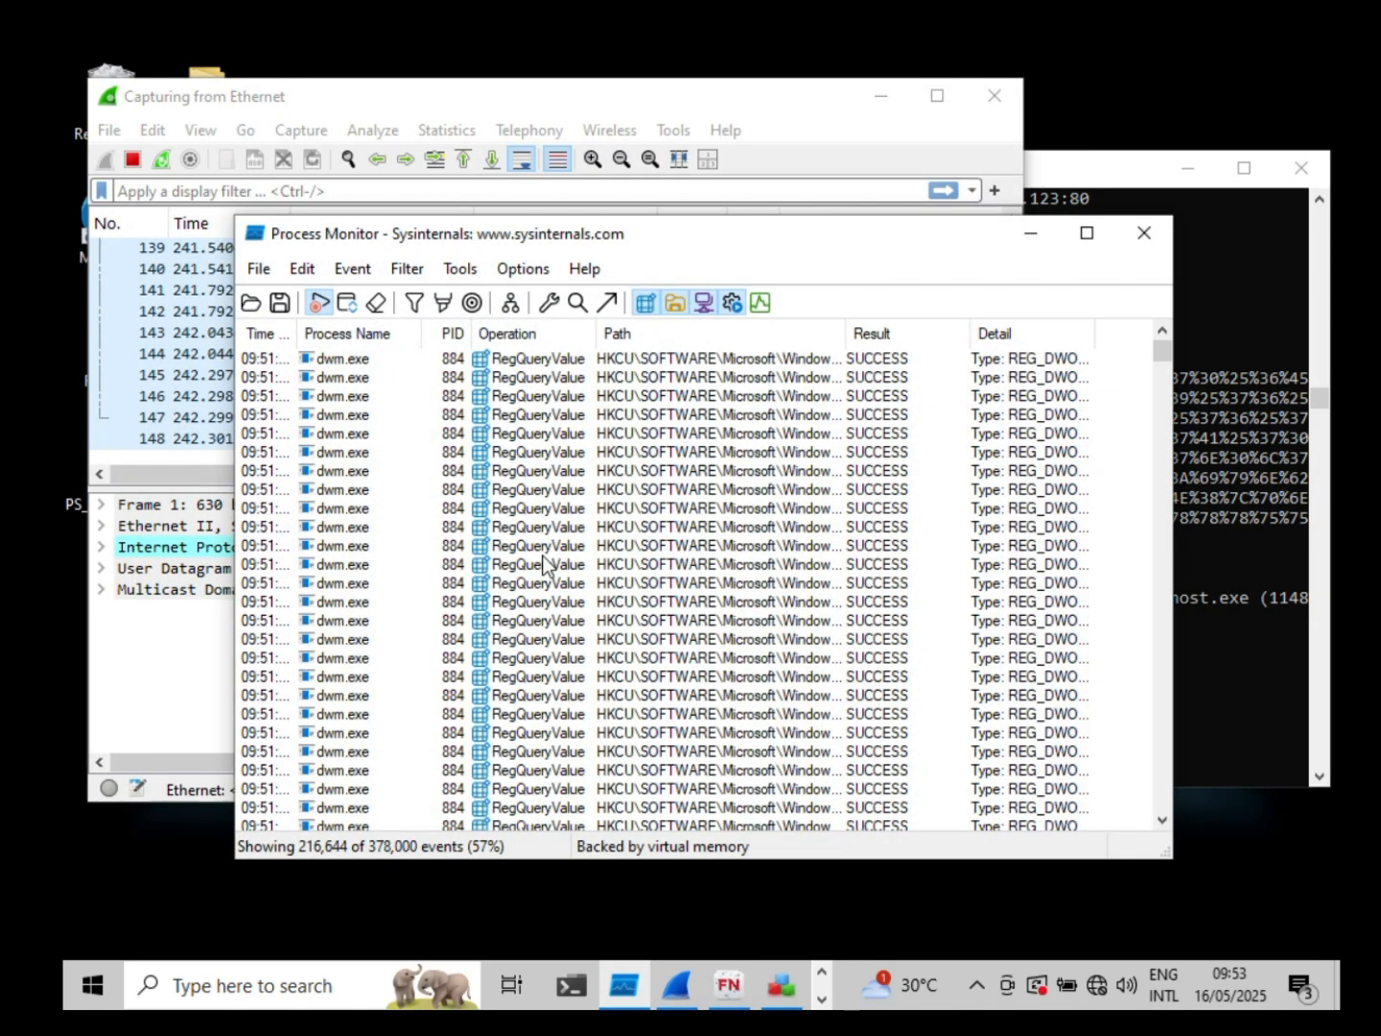
Step: Bring File Explorer back and reopen the Downloads folder from This PC to check its contents
left_click(817, 971)
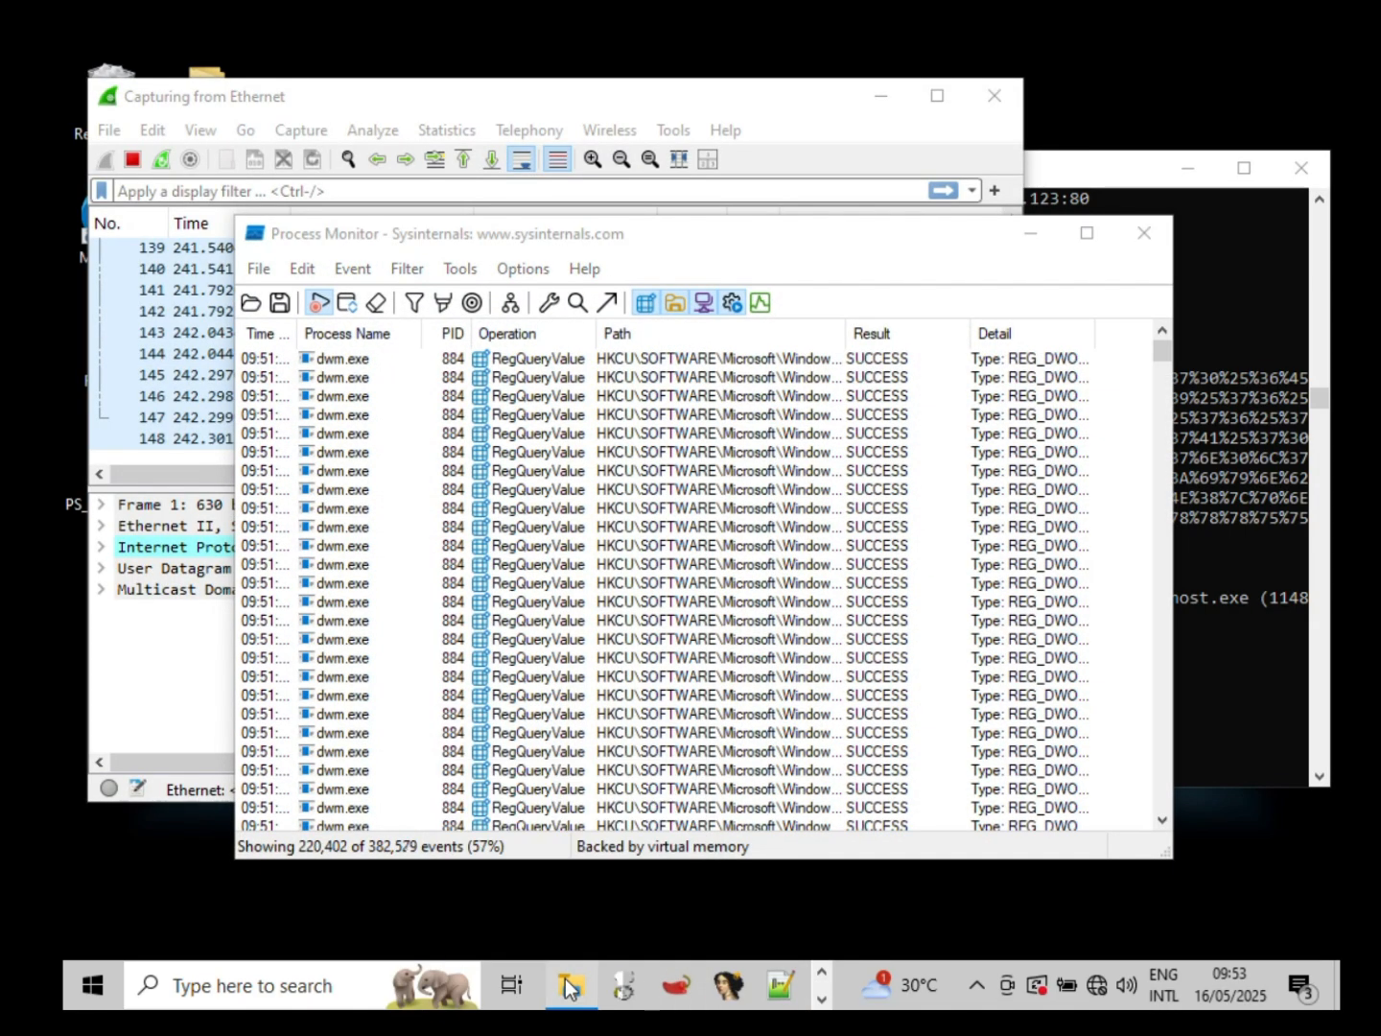
left_click(575, 985)
left_click(439, 231)
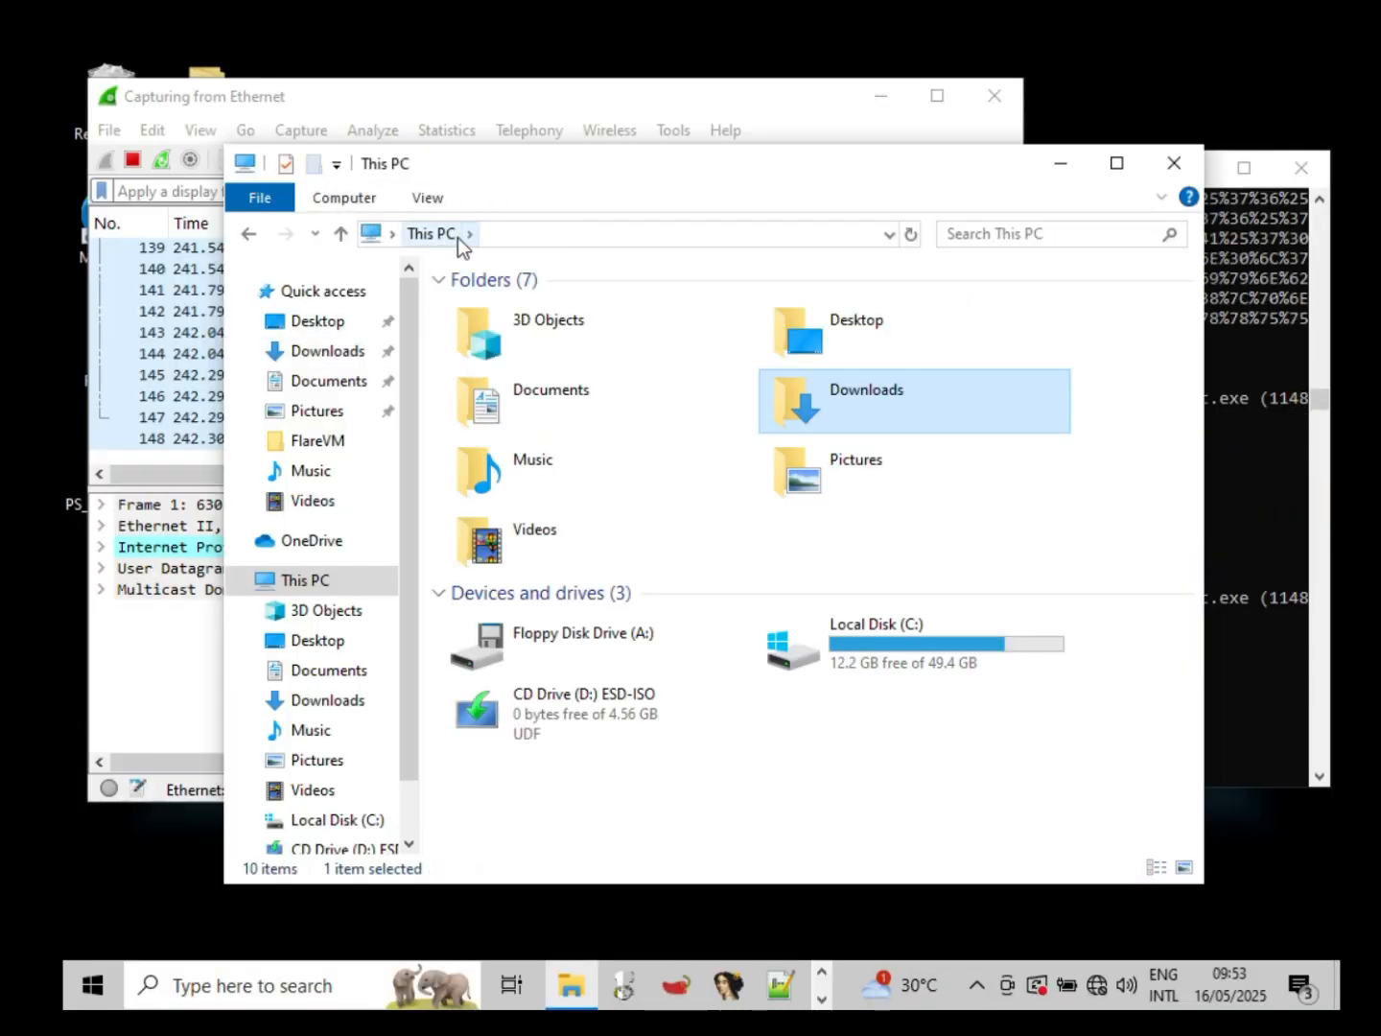
double_click(804, 391)
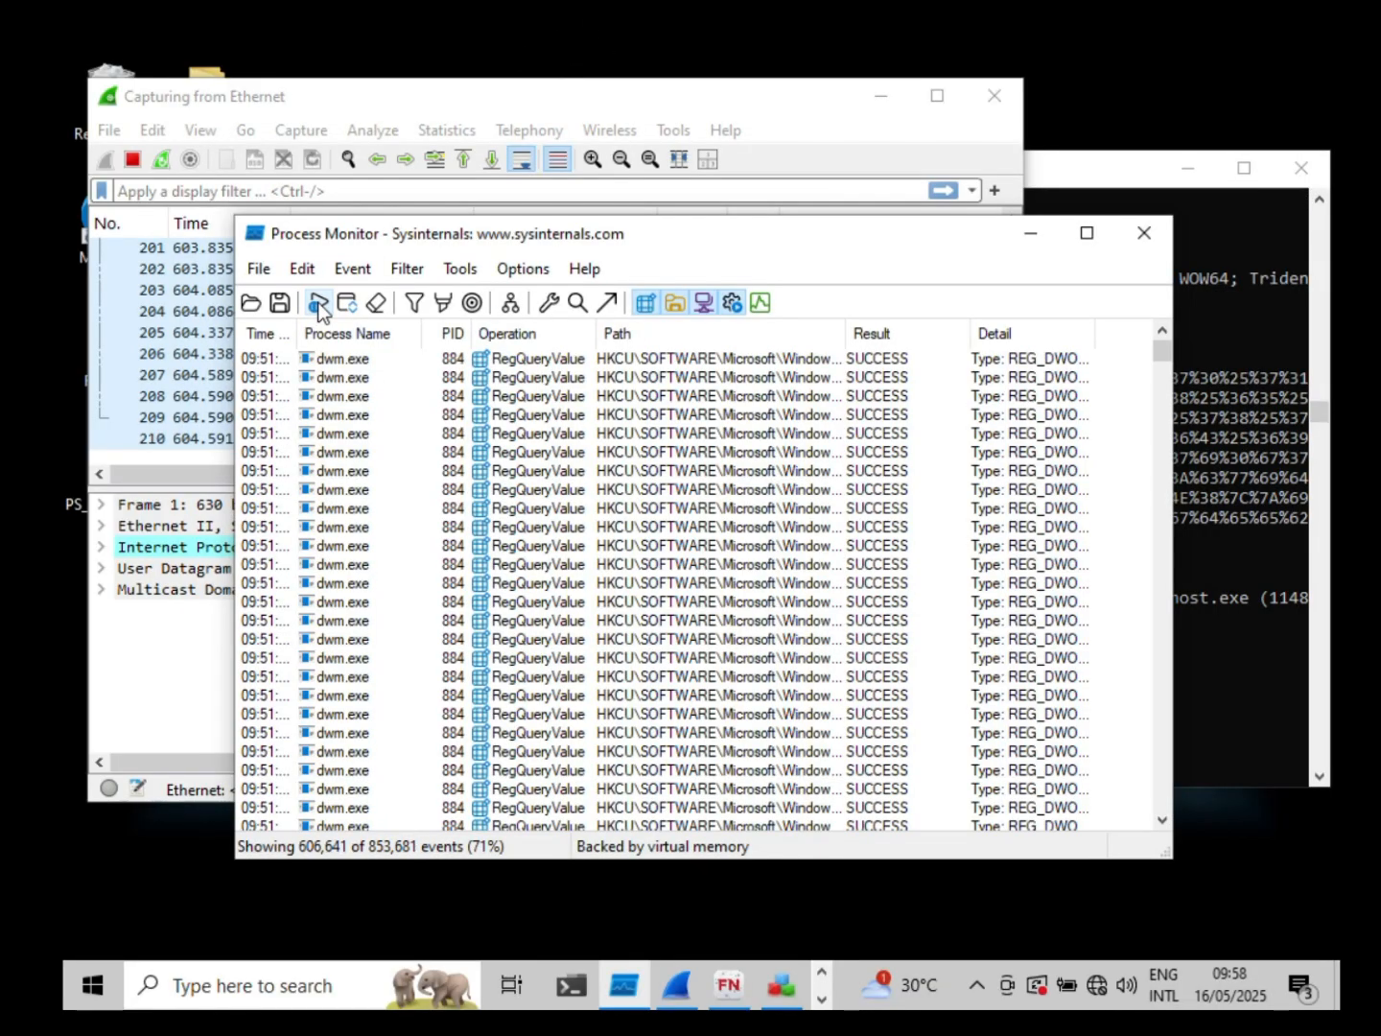
Step: Pause the Process Monitor capture and take a second Regshot snapshot with the option to save it
left_click(318, 305)
left_click(778, 990)
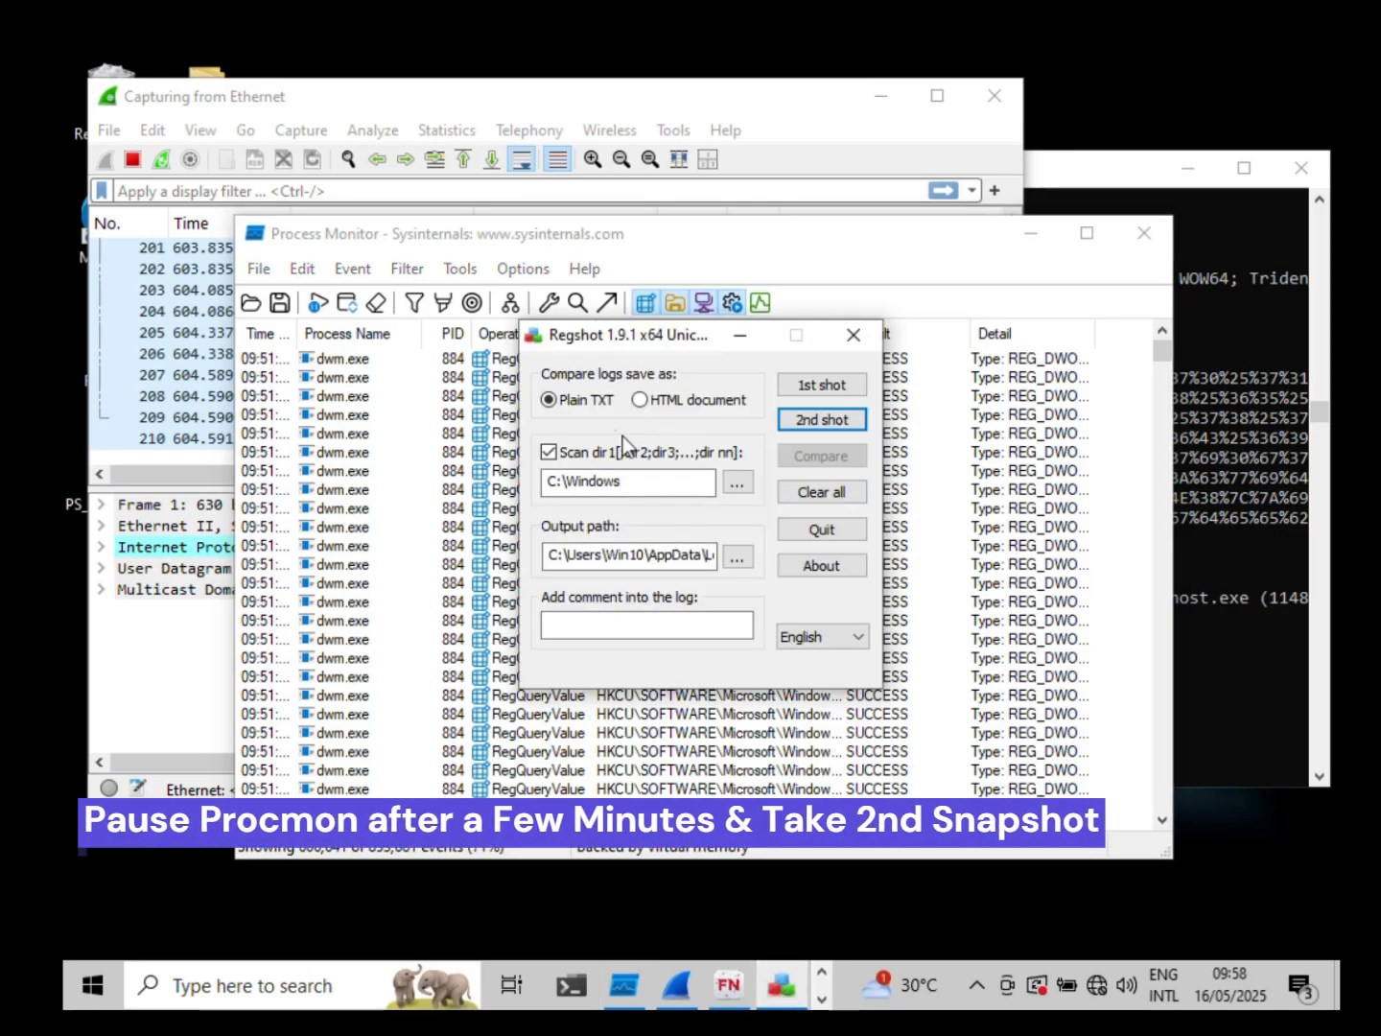
left_click(826, 425)
left_click(851, 456)
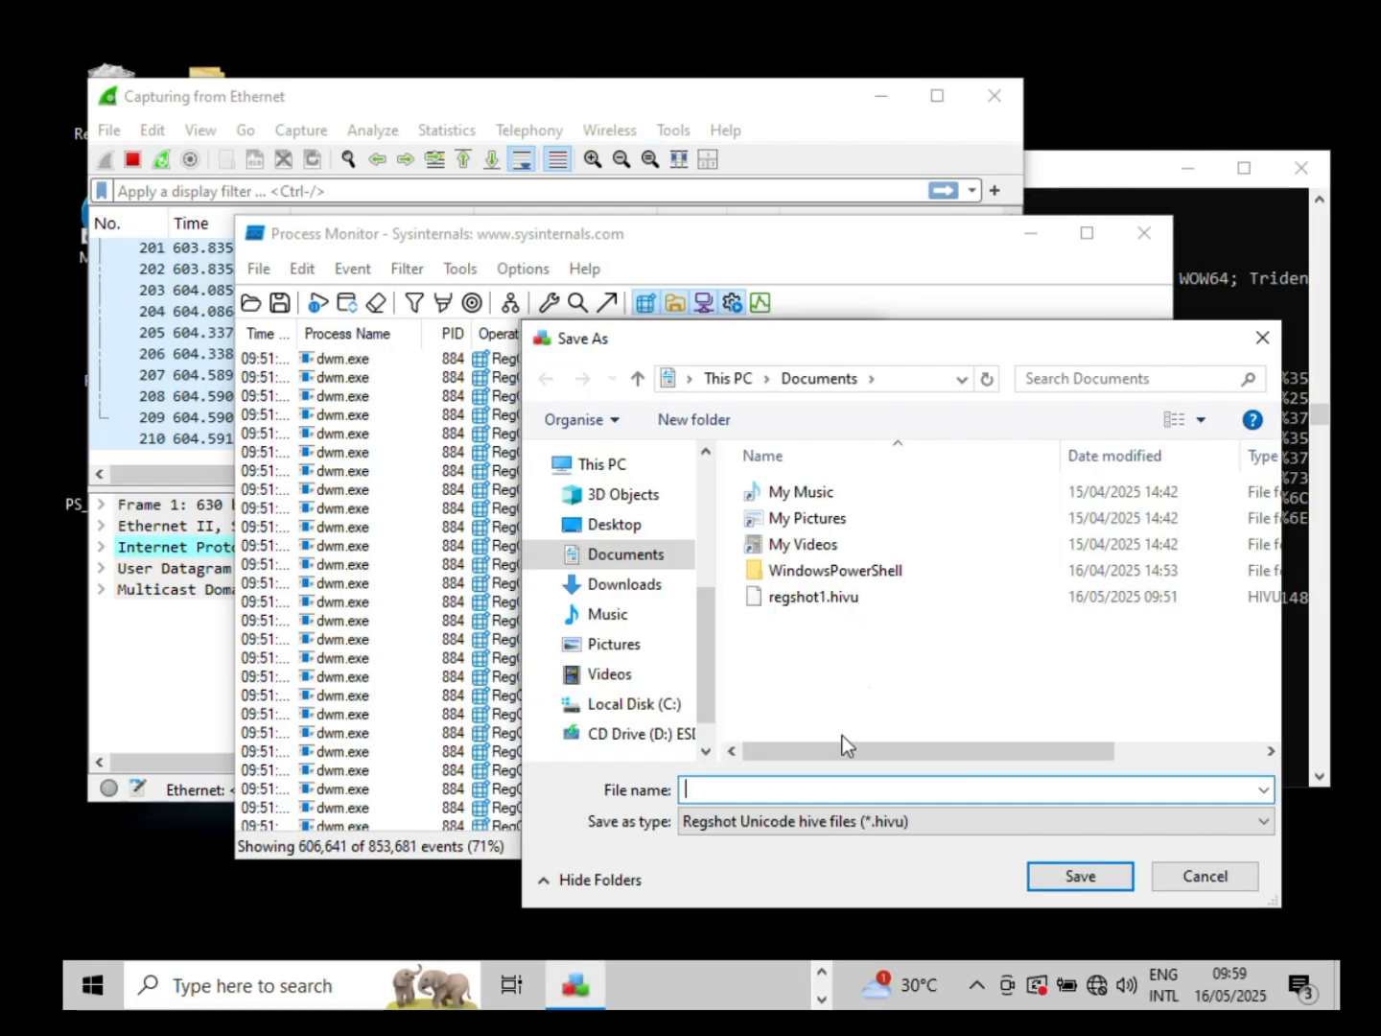
Step: Save the second Regshot snapshot in Documents as regshot2.hivu and dismiss its summary
left_click(874, 602)
left_click(738, 789)
left_click(737, 788)
key("BackSpace")
type("2")
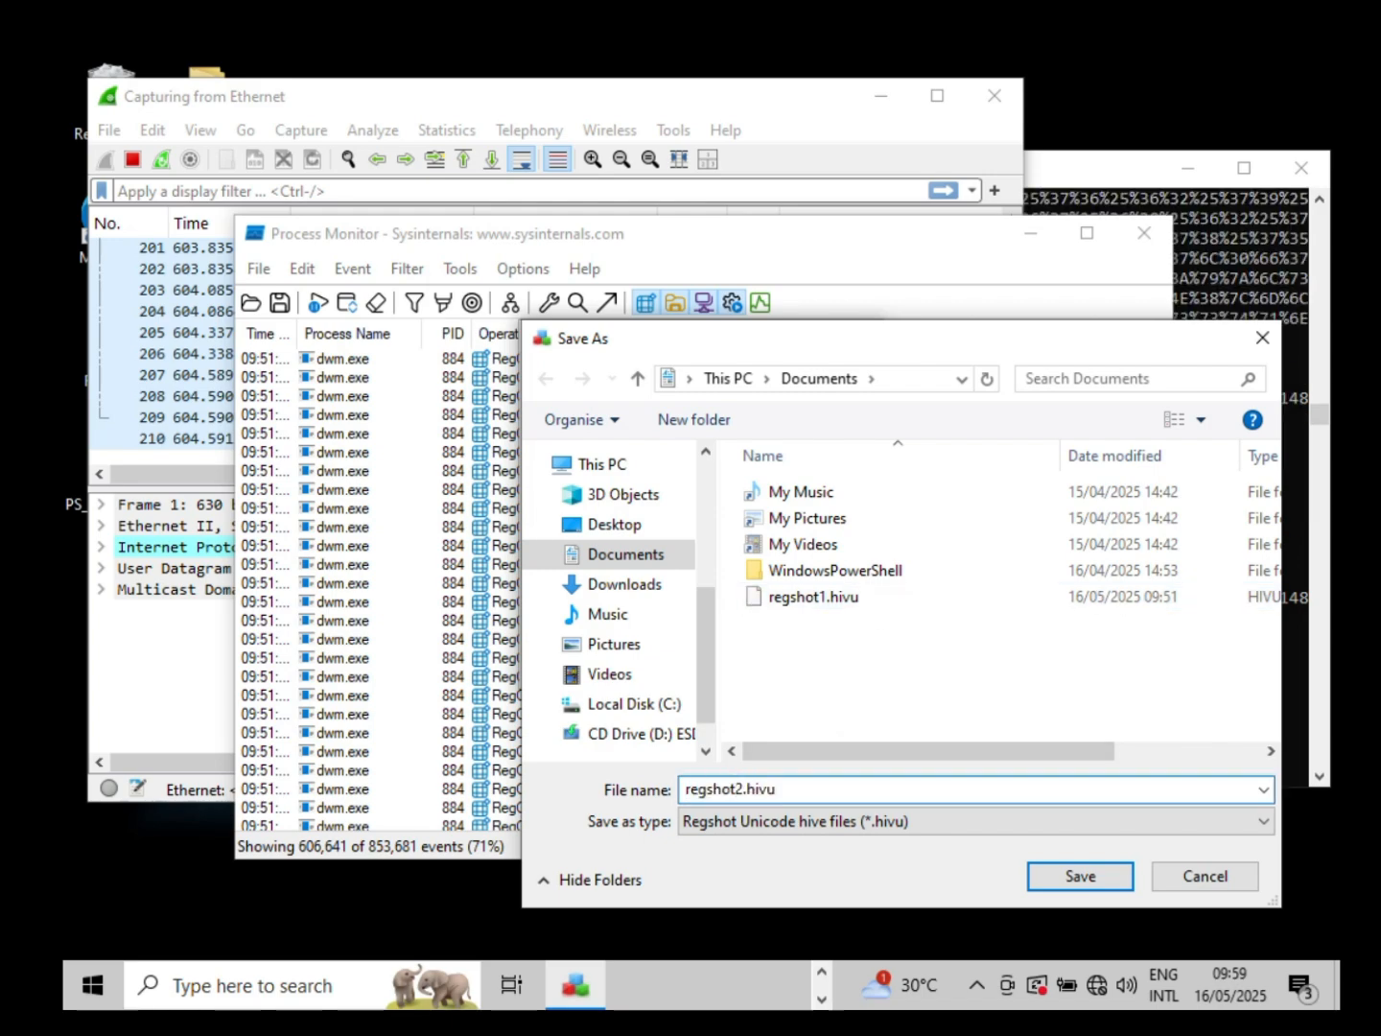
left_click(1081, 880)
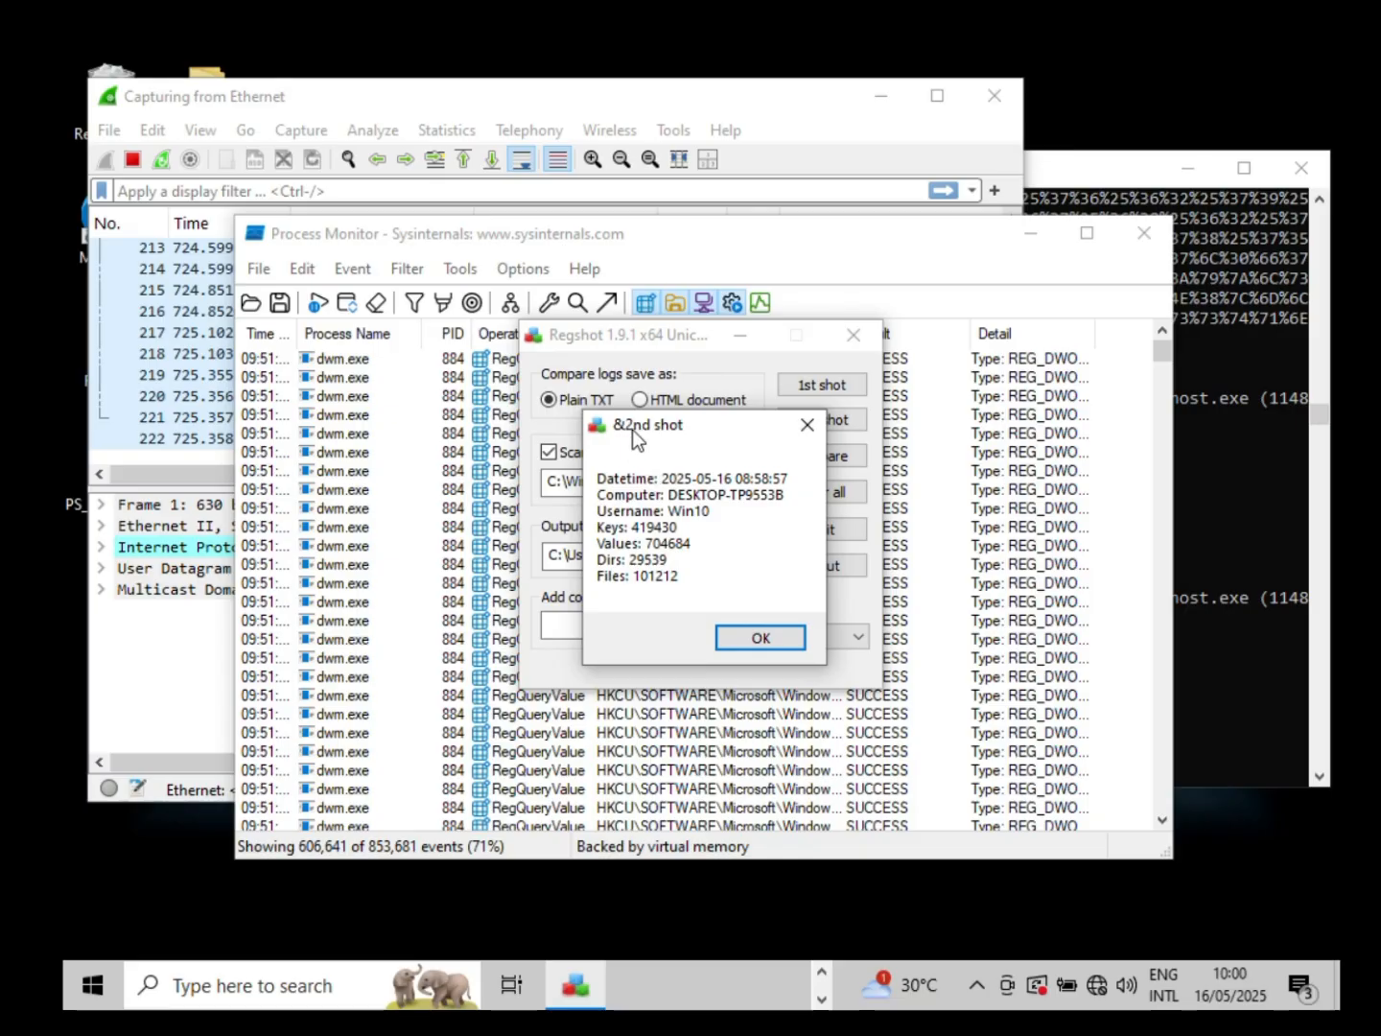
left_click(744, 641)
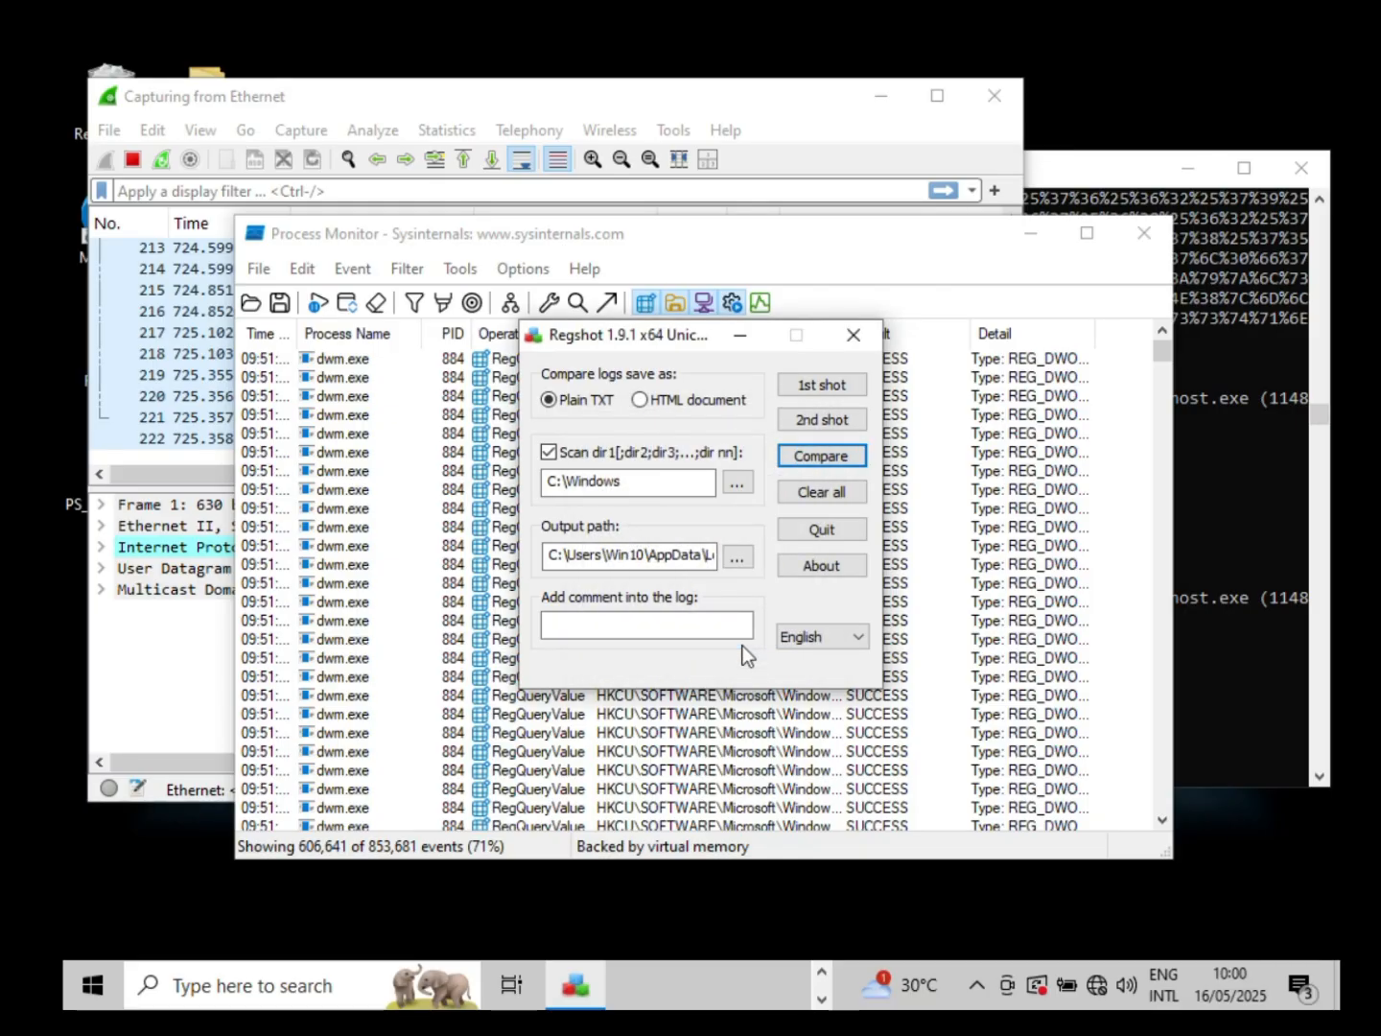
Step: Compare the two Regshot snapshots and review the deleted and added keys and values in the text report
left_click(836, 460)
left_click(851, 501)
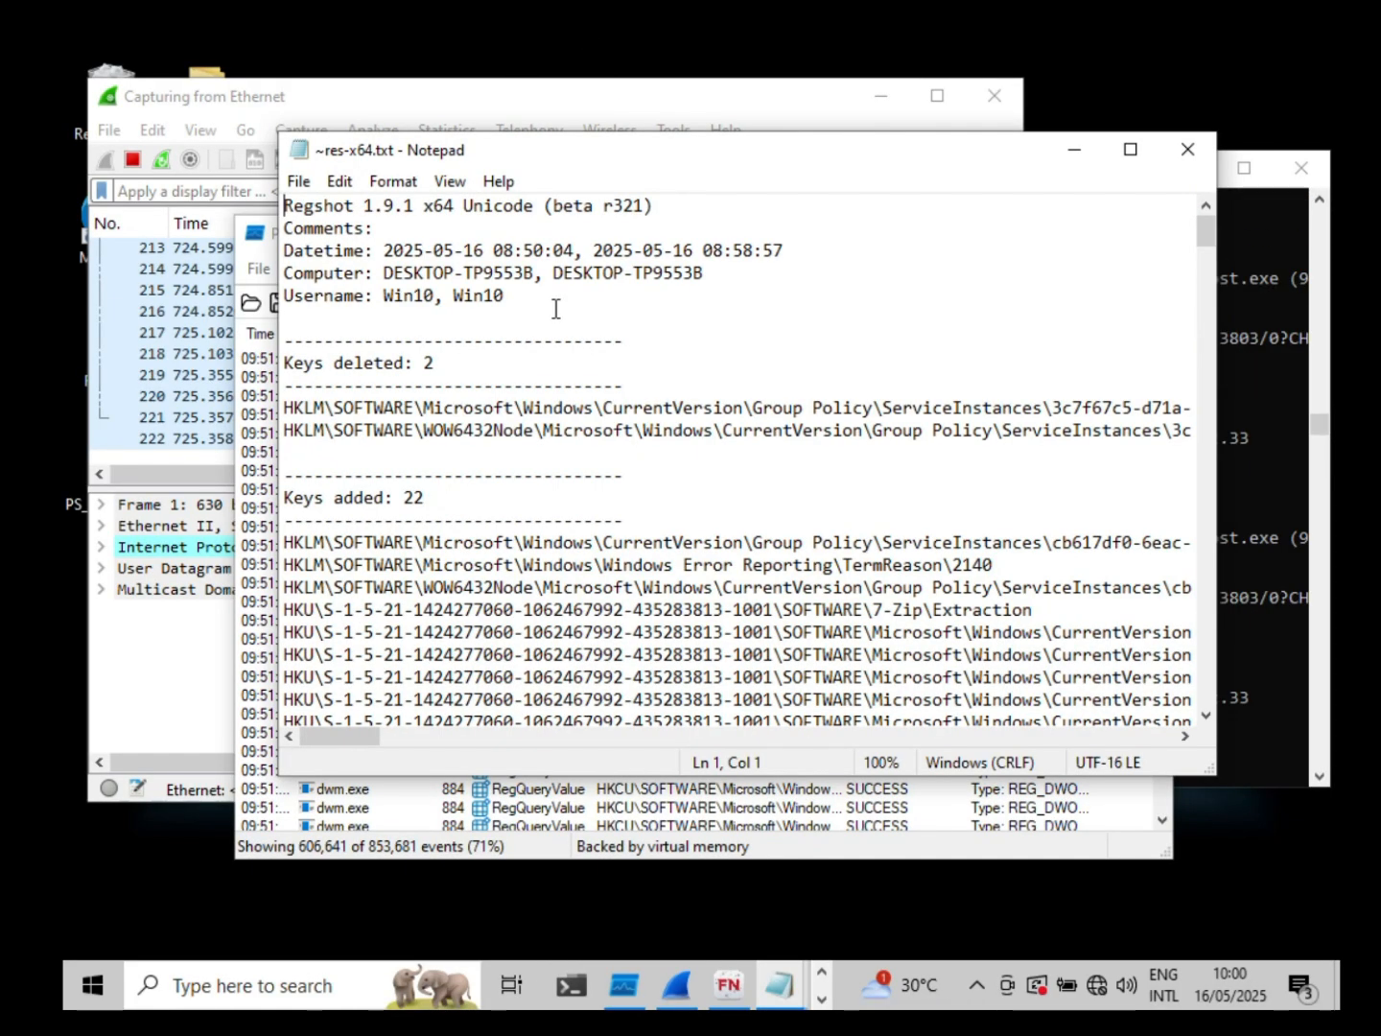
scroll(556, 309, "down", 10)
scroll(588, 515, "up", 10)
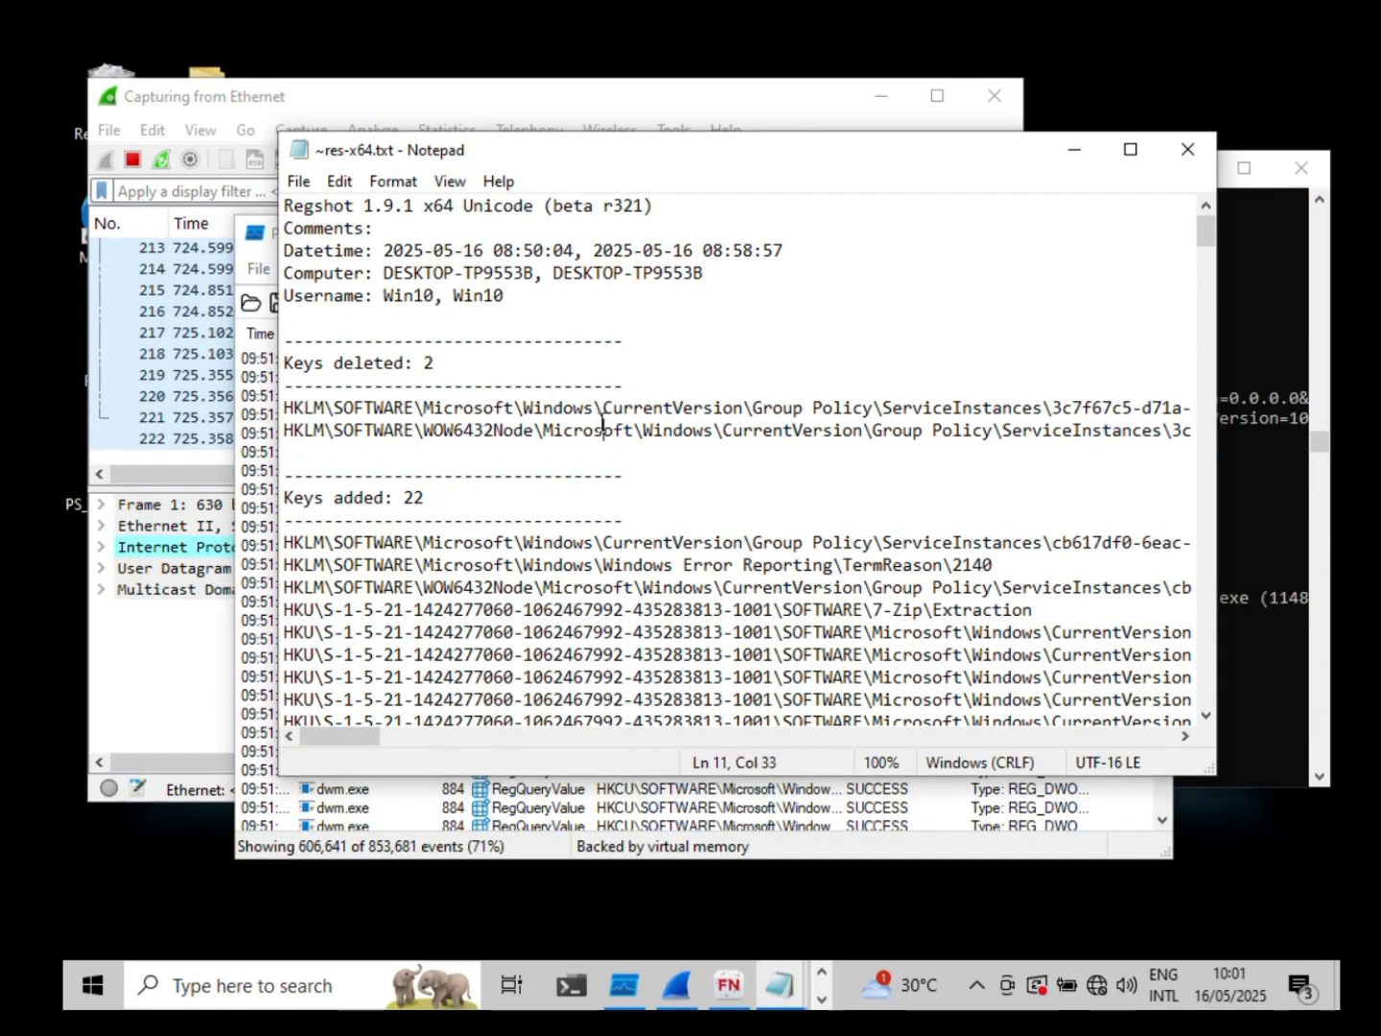
scroll(602, 422, "down", 10)
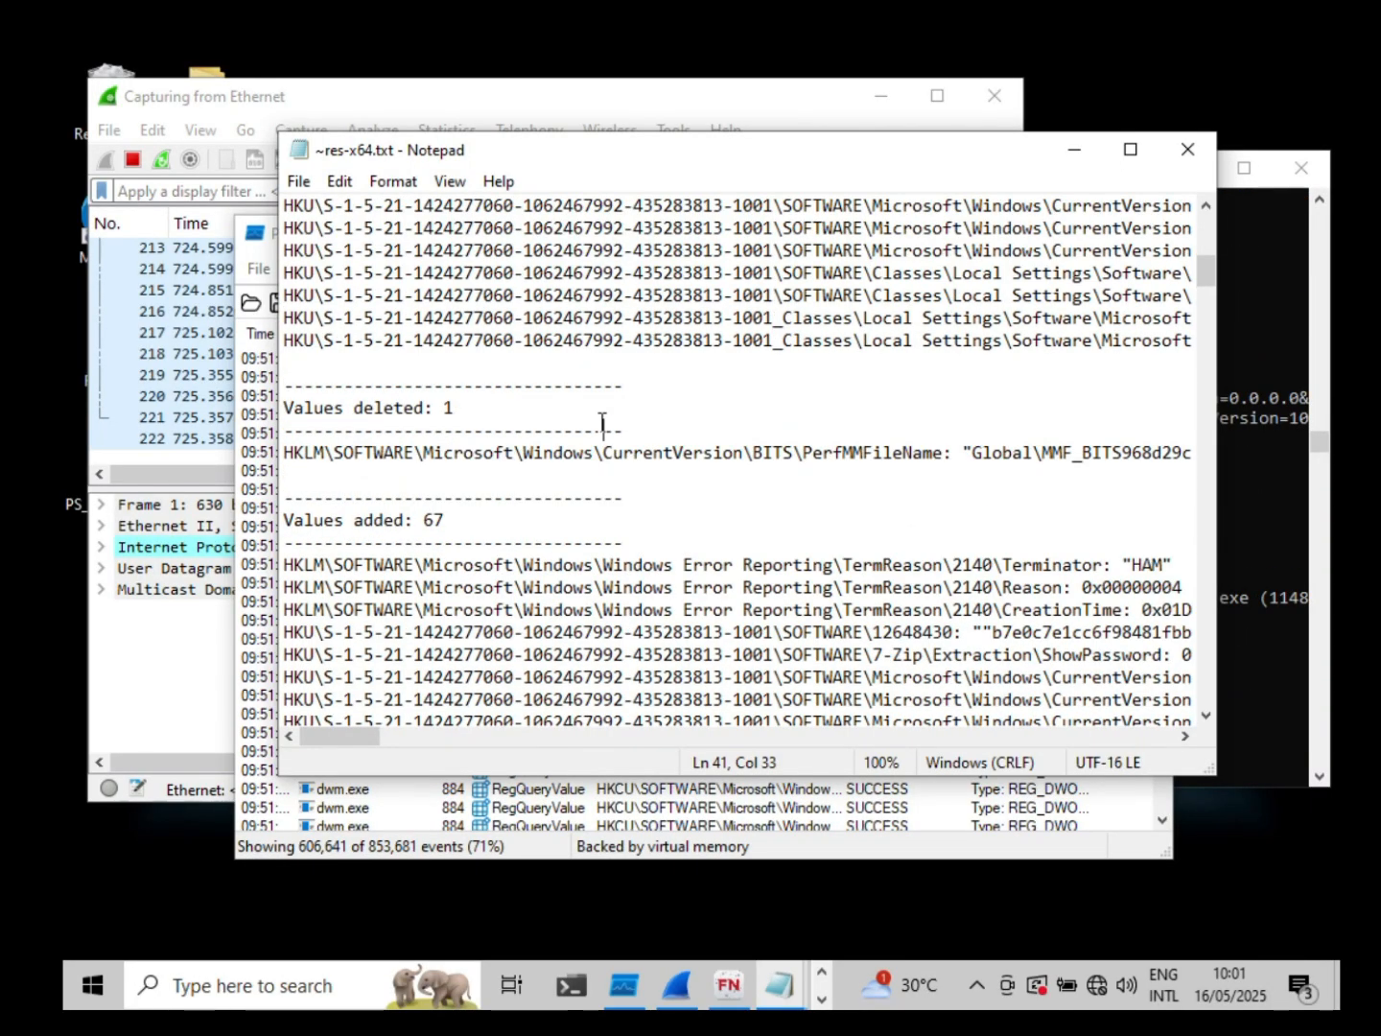
left_click(507, 294)
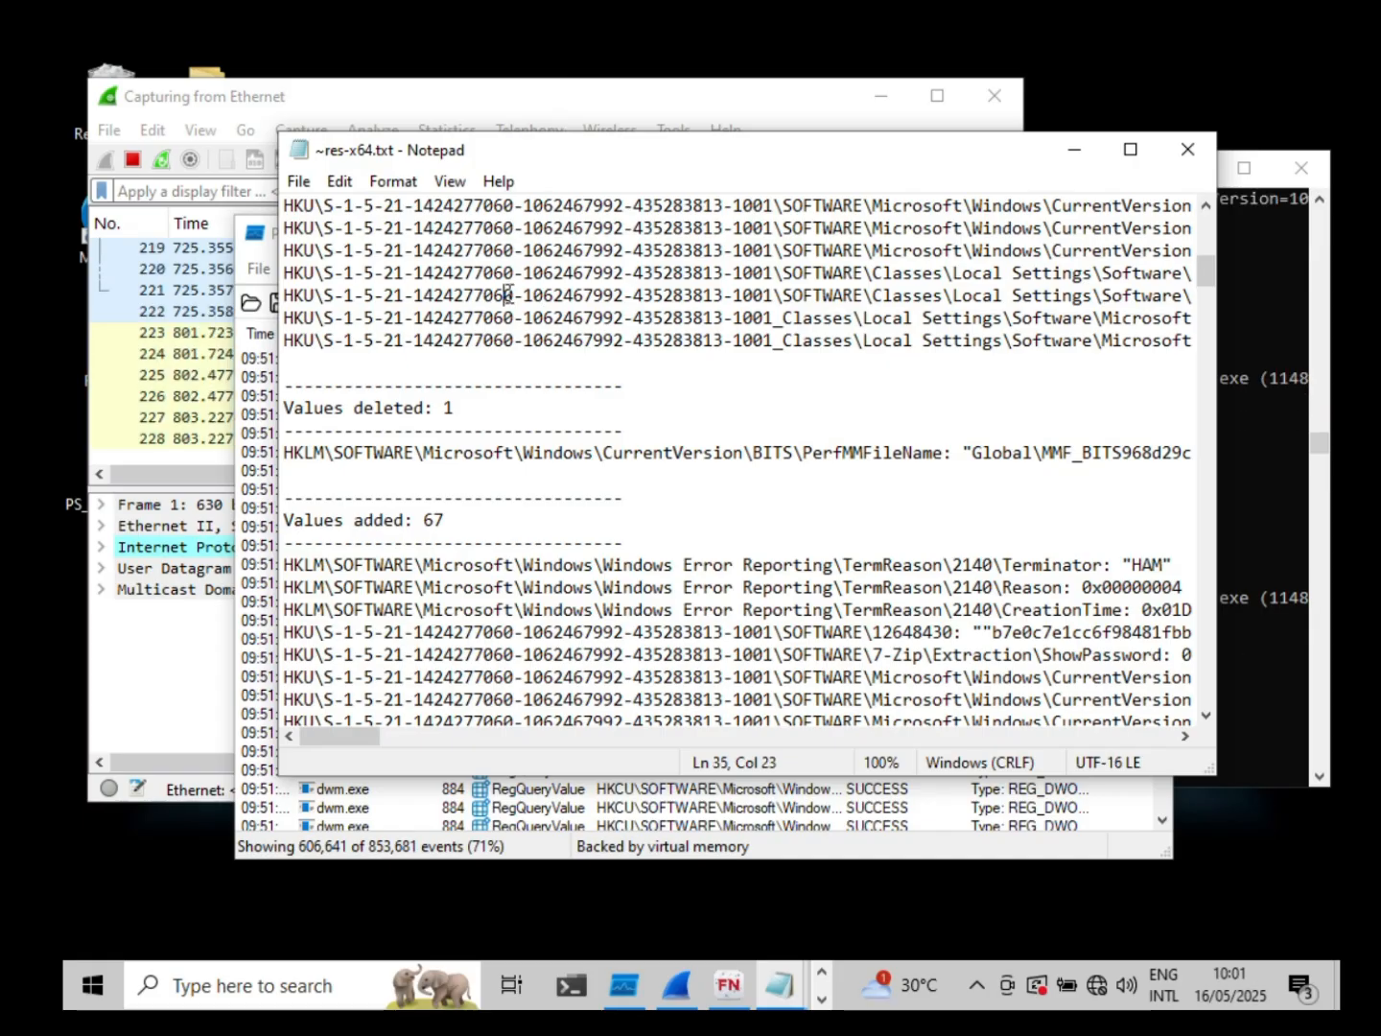
left_click(636, 346)
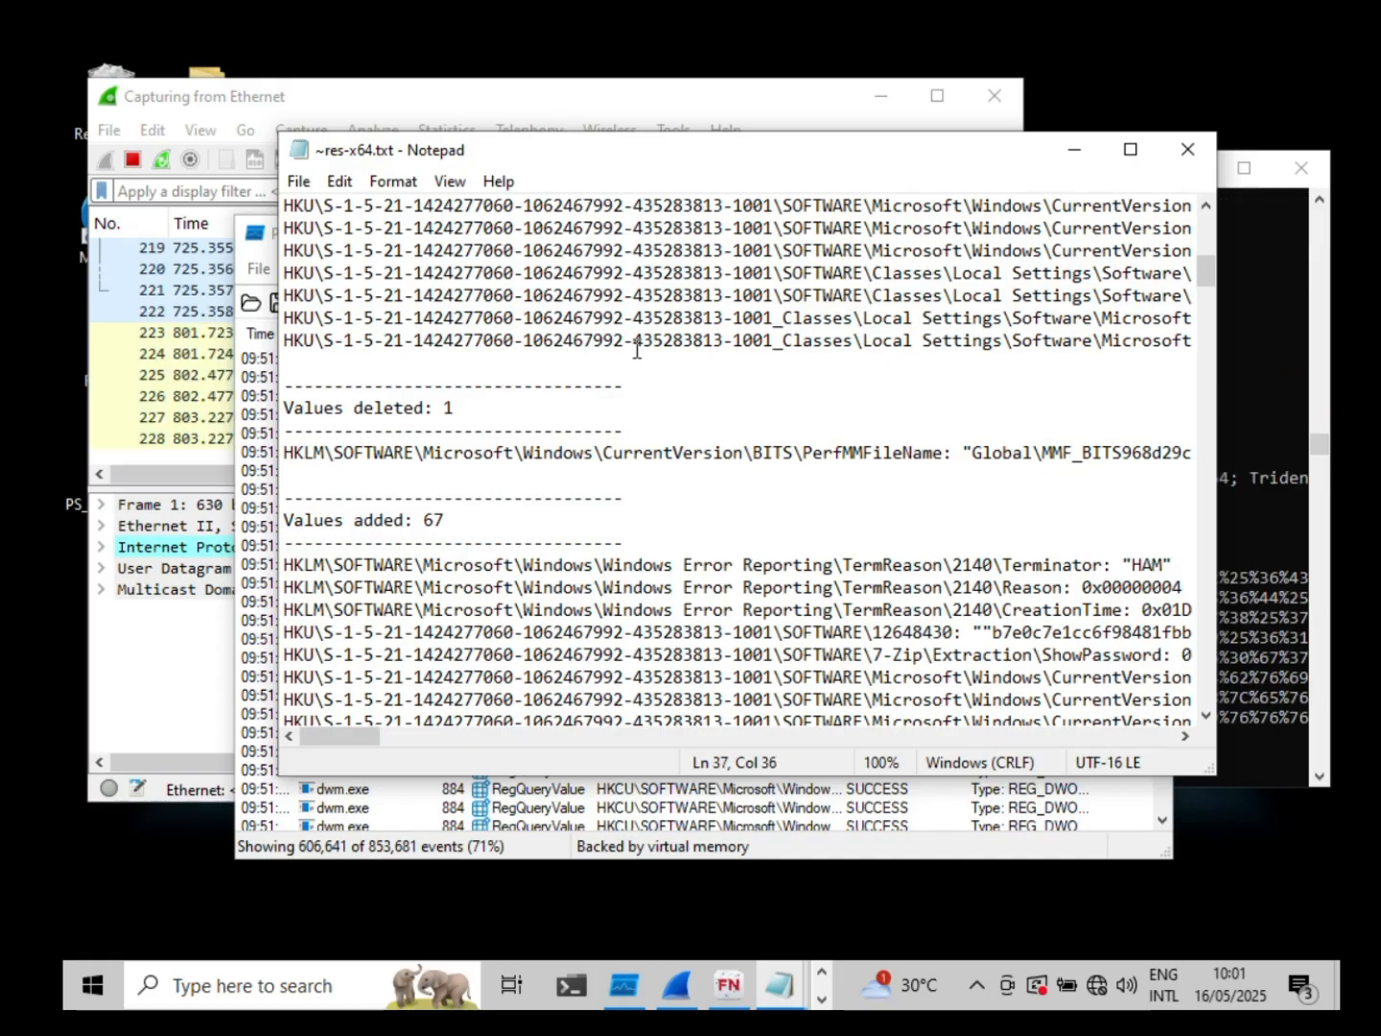
Step: Save the comparison report as regshot_compare in Documents and read on through its added values
left_click(299, 182)
left_click(353, 315)
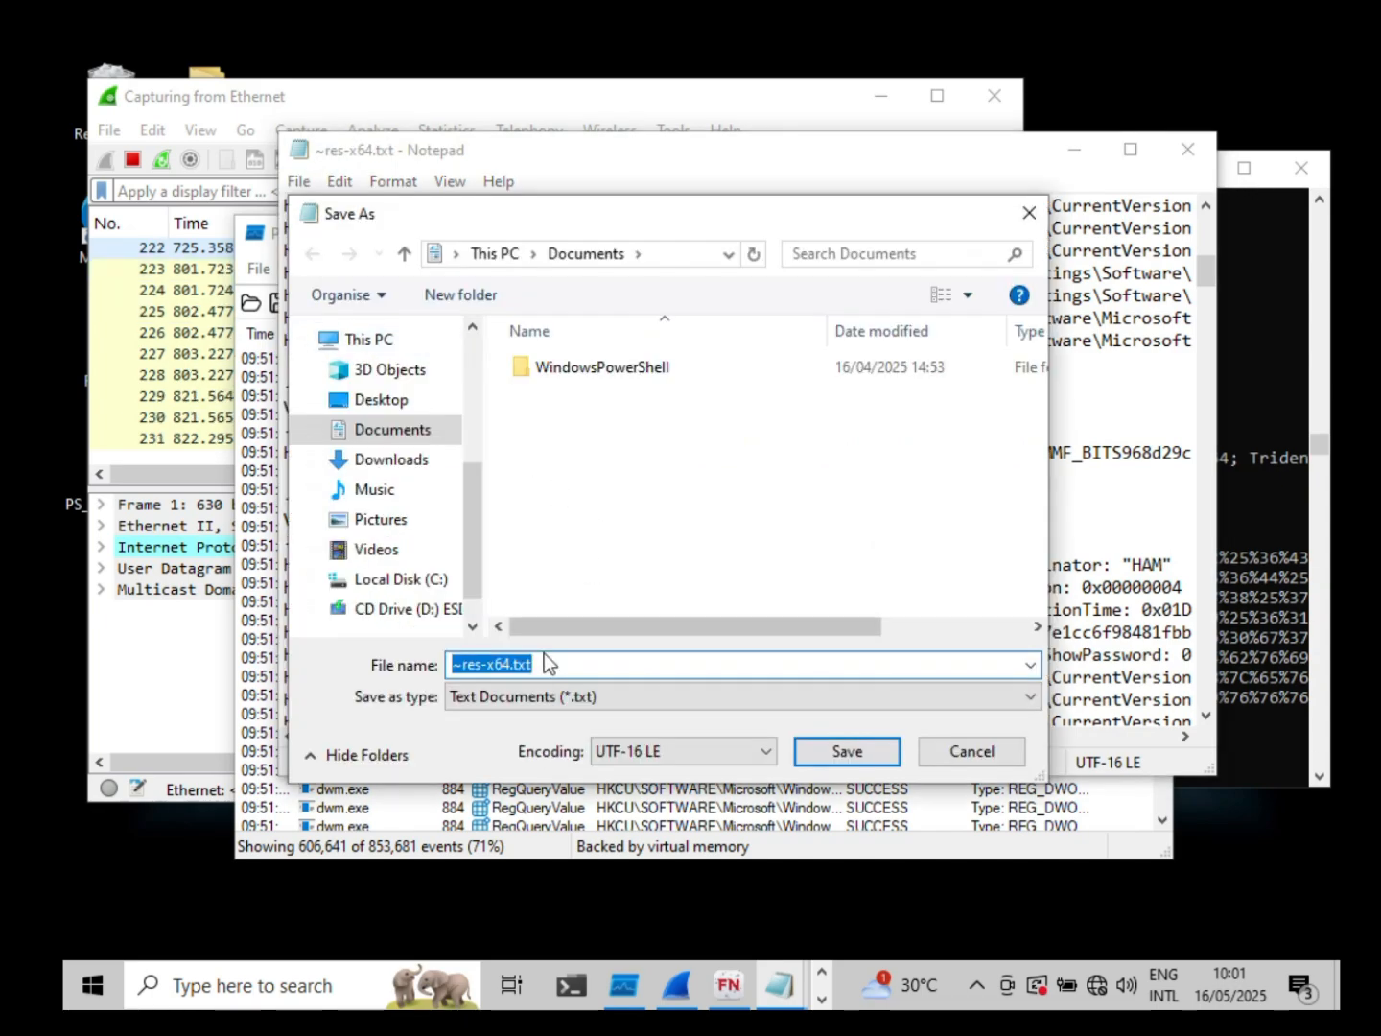
left_click(462, 664)
key("Delete")
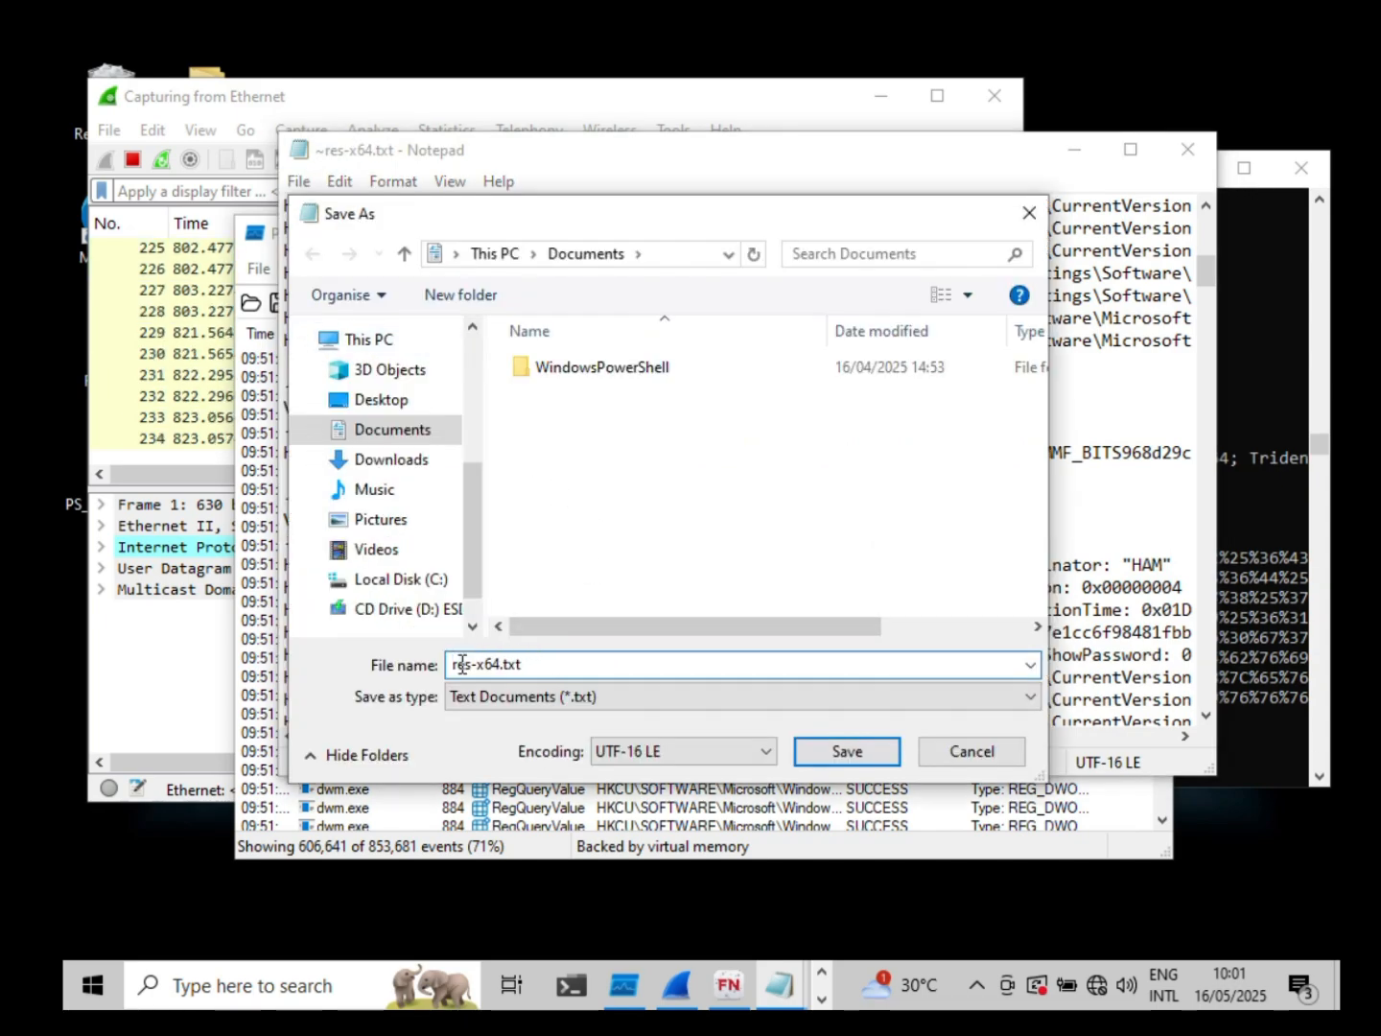
key("ctrl+a")
type("reg")
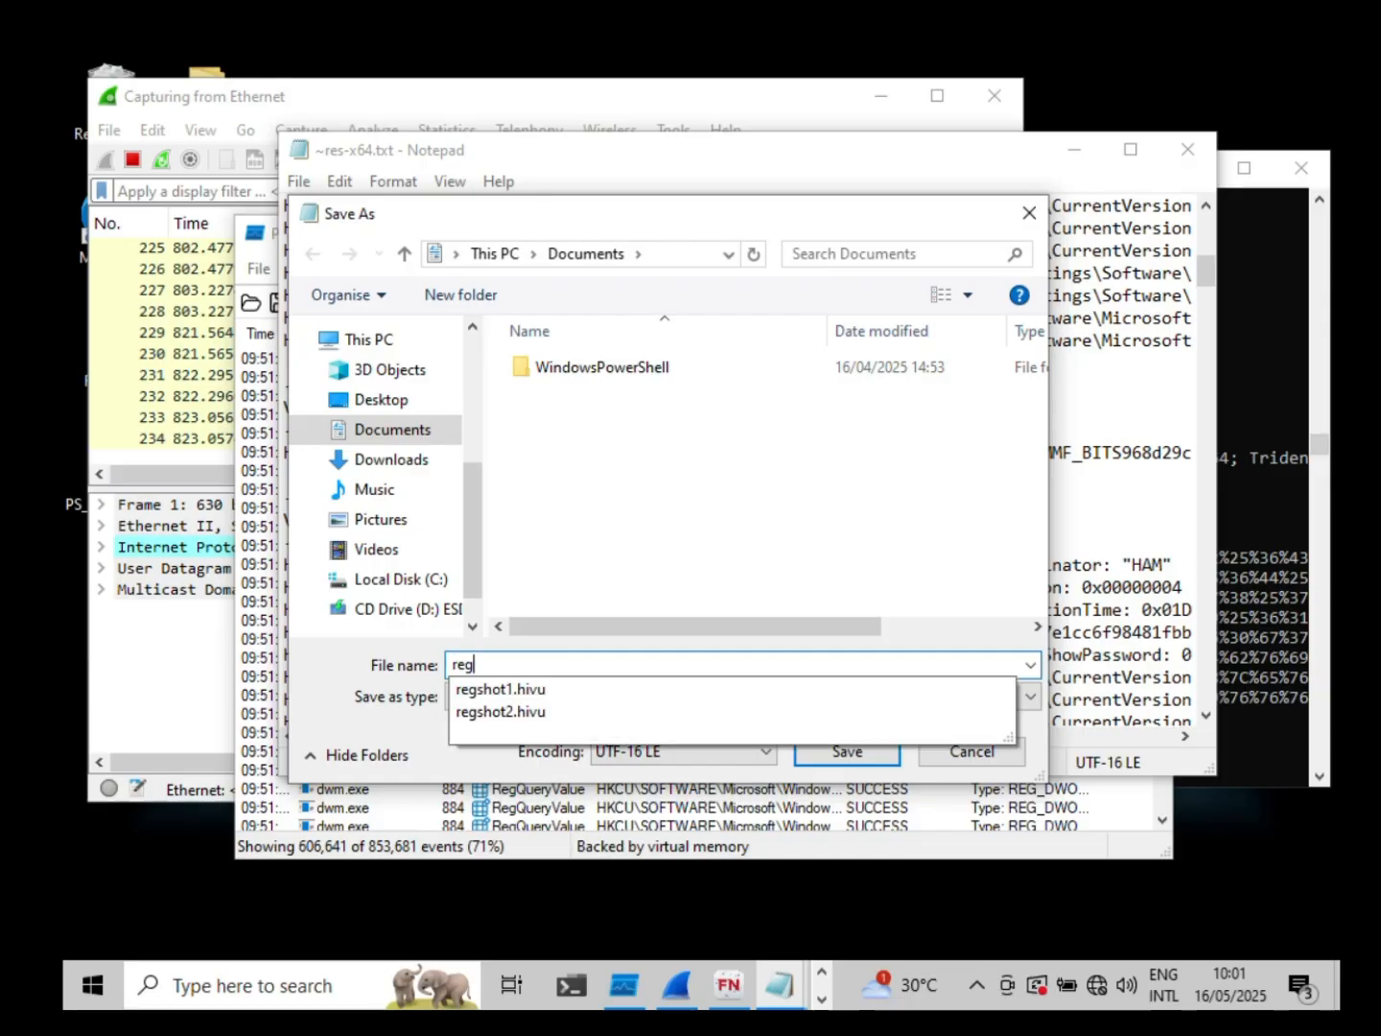
type("shot_compa")
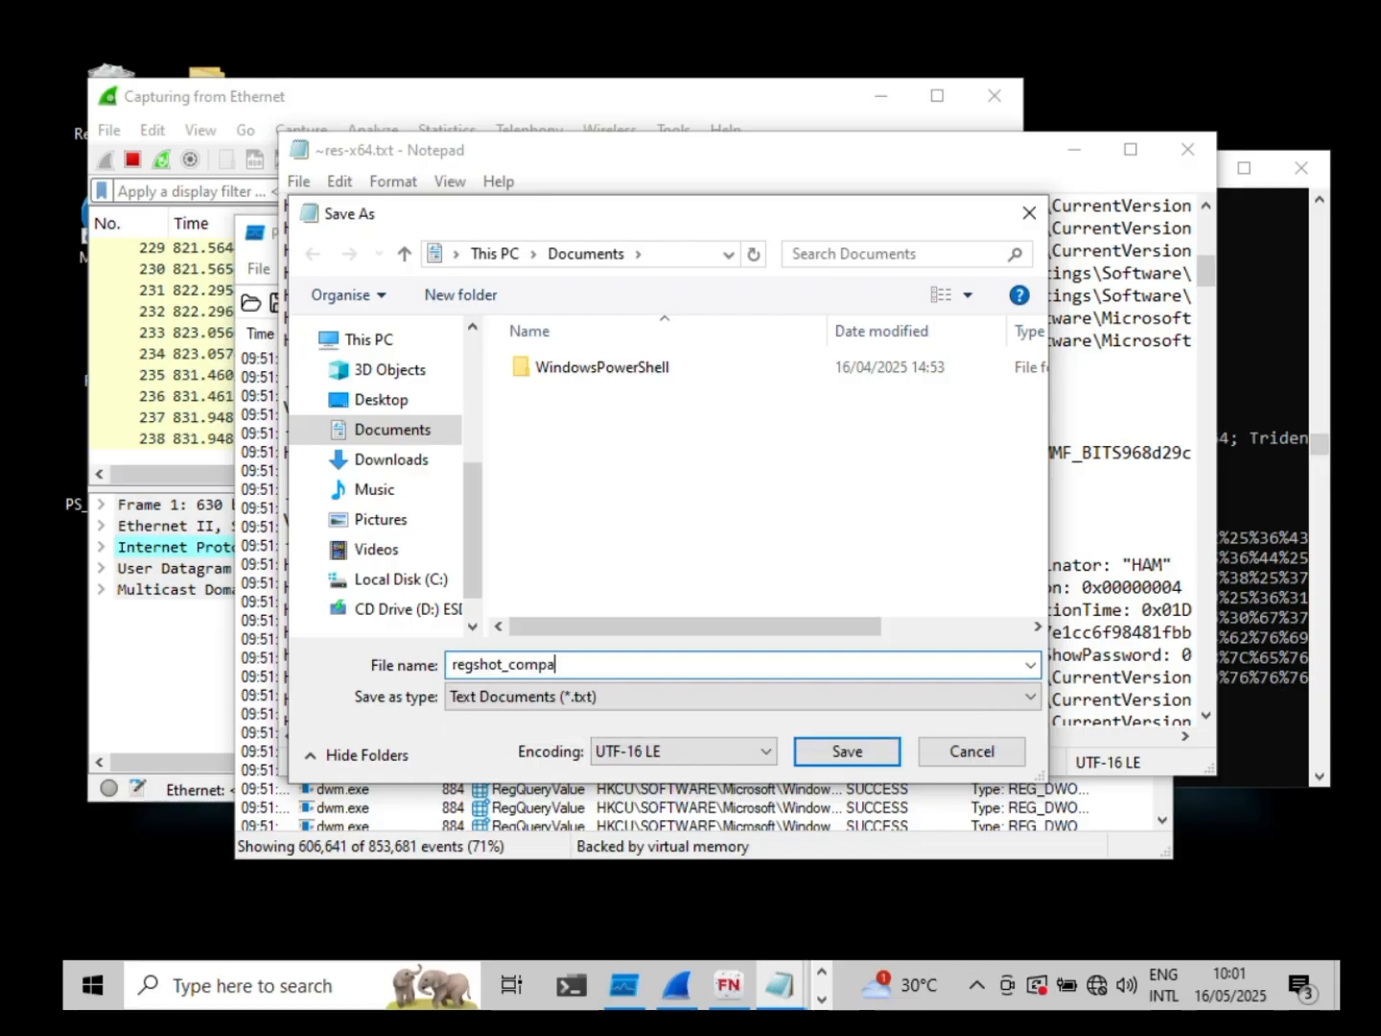
type("re")
left_click(827, 746)
left_click(653, 484)
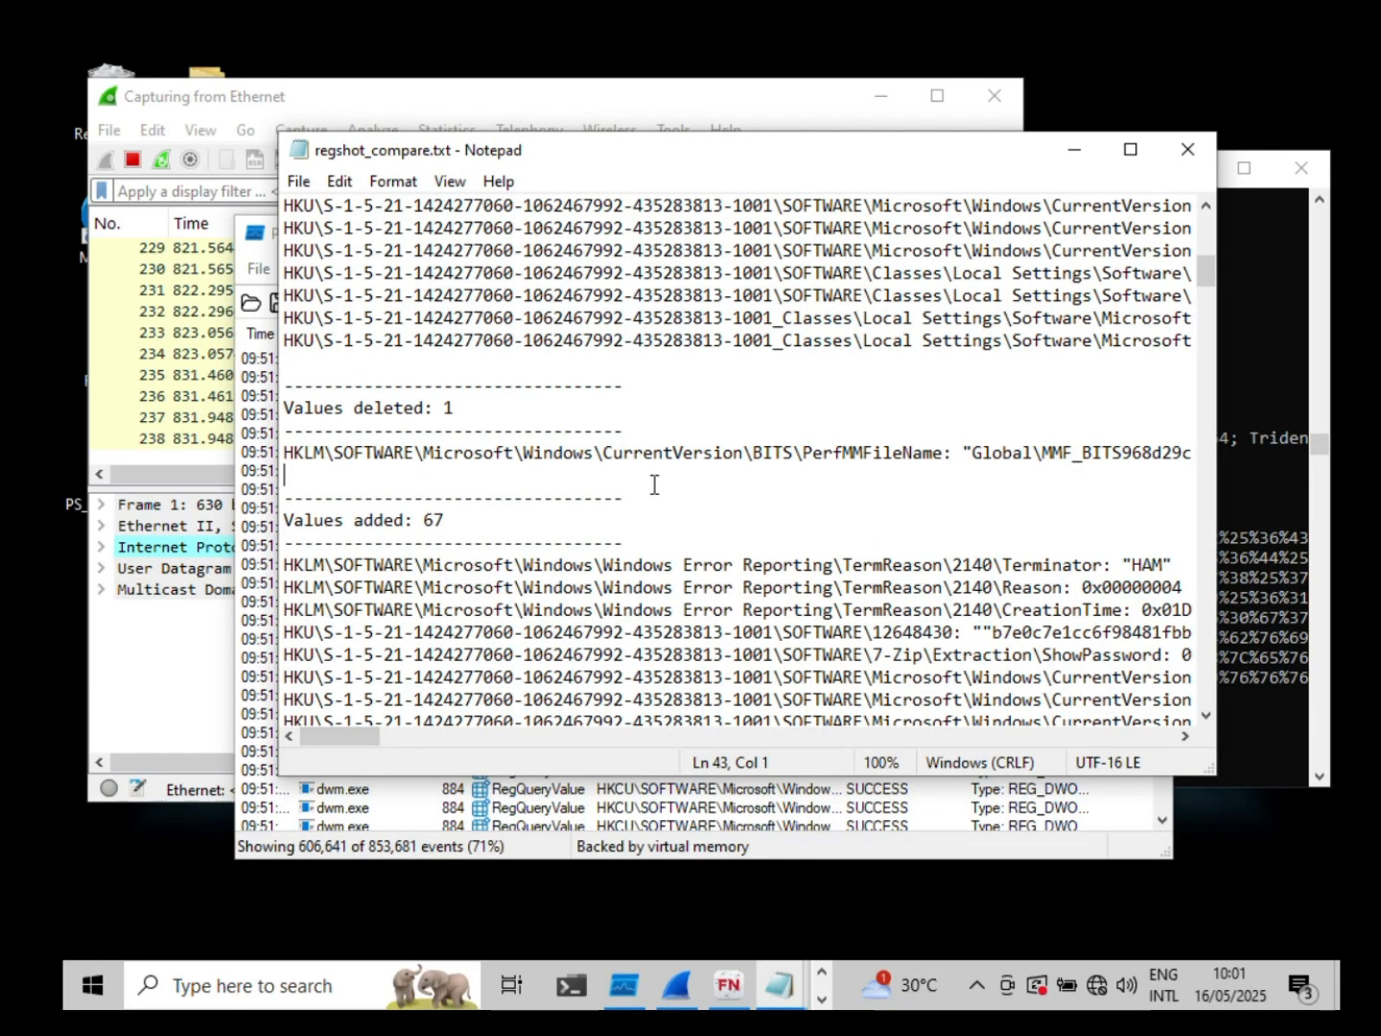
scroll(654, 484, "down", 15)
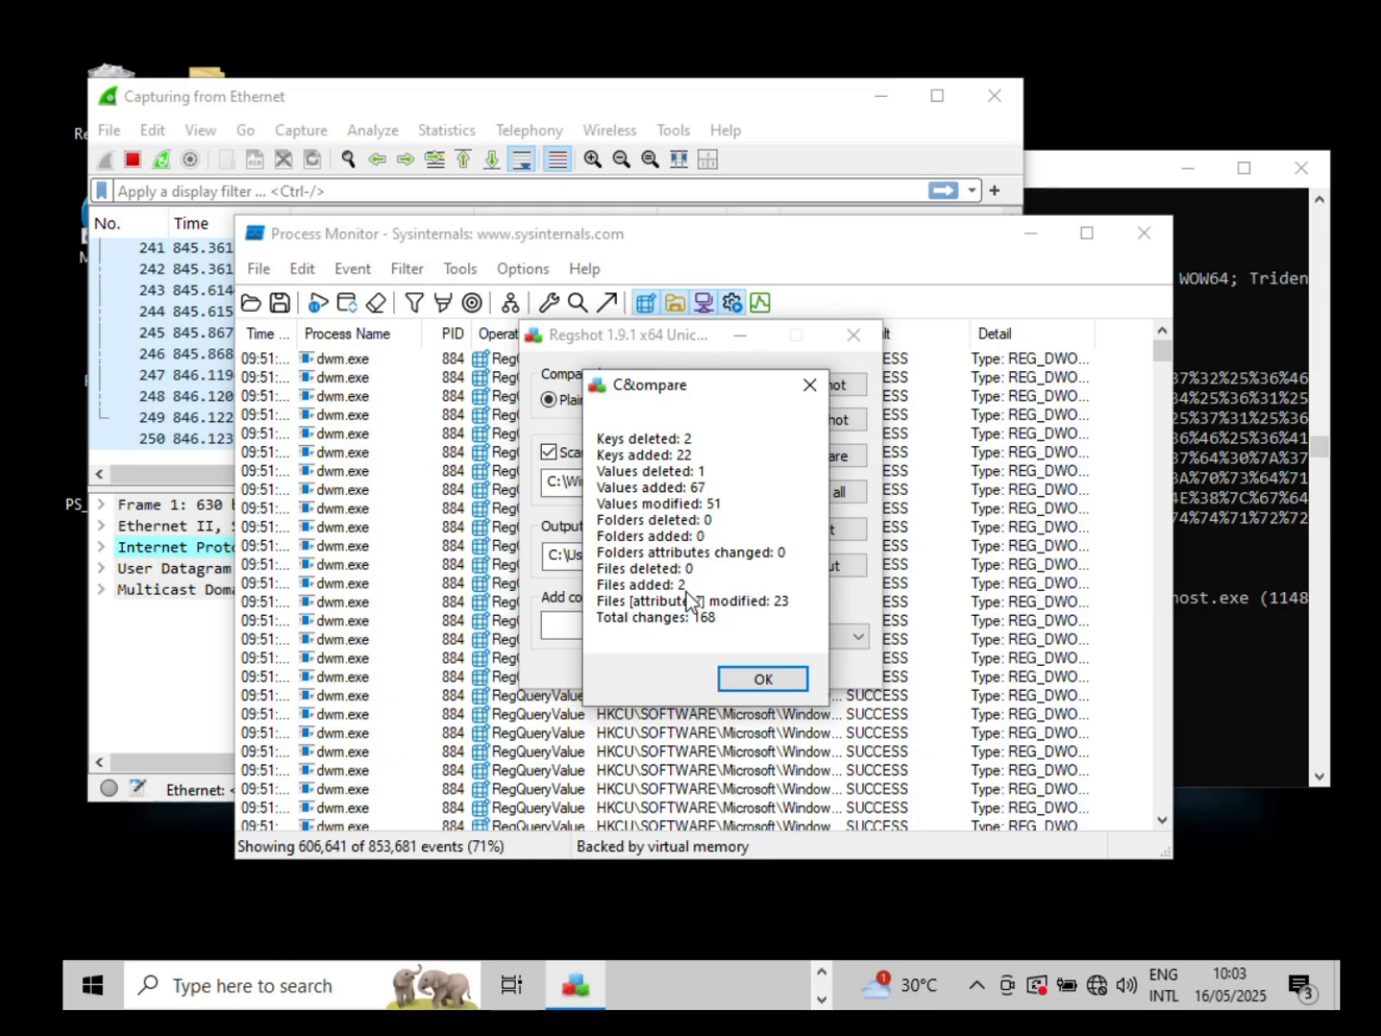
Step: Dismiss the comparison summary, minimise Regshot and stop the Wireshark capture on Ethernet
left_click(744, 677)
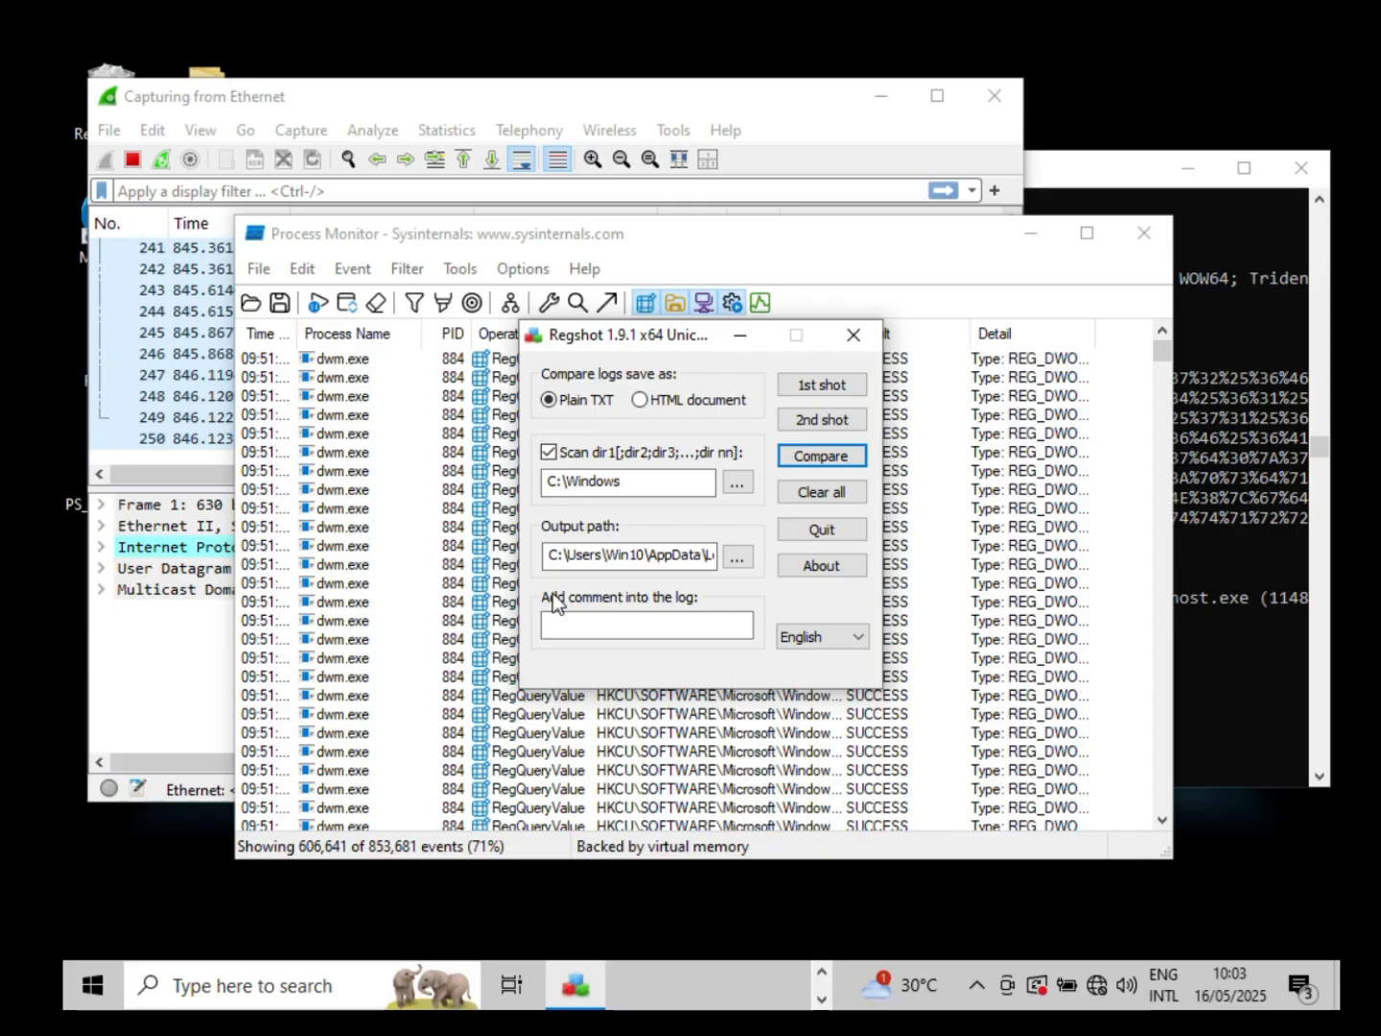
left_click(740, 335)
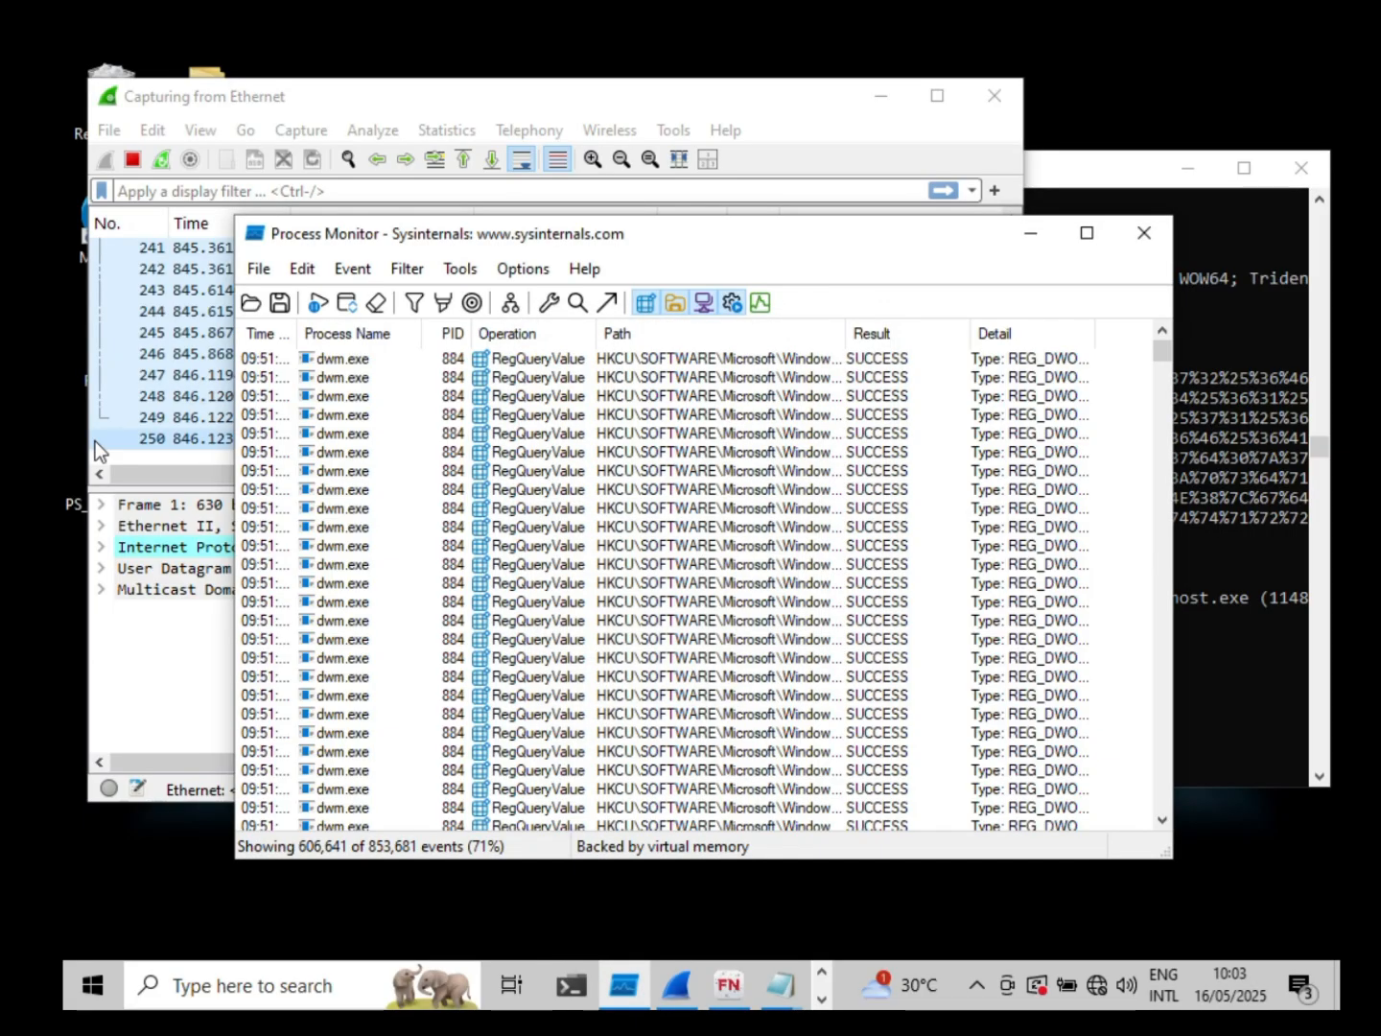
left_click(131, 160)
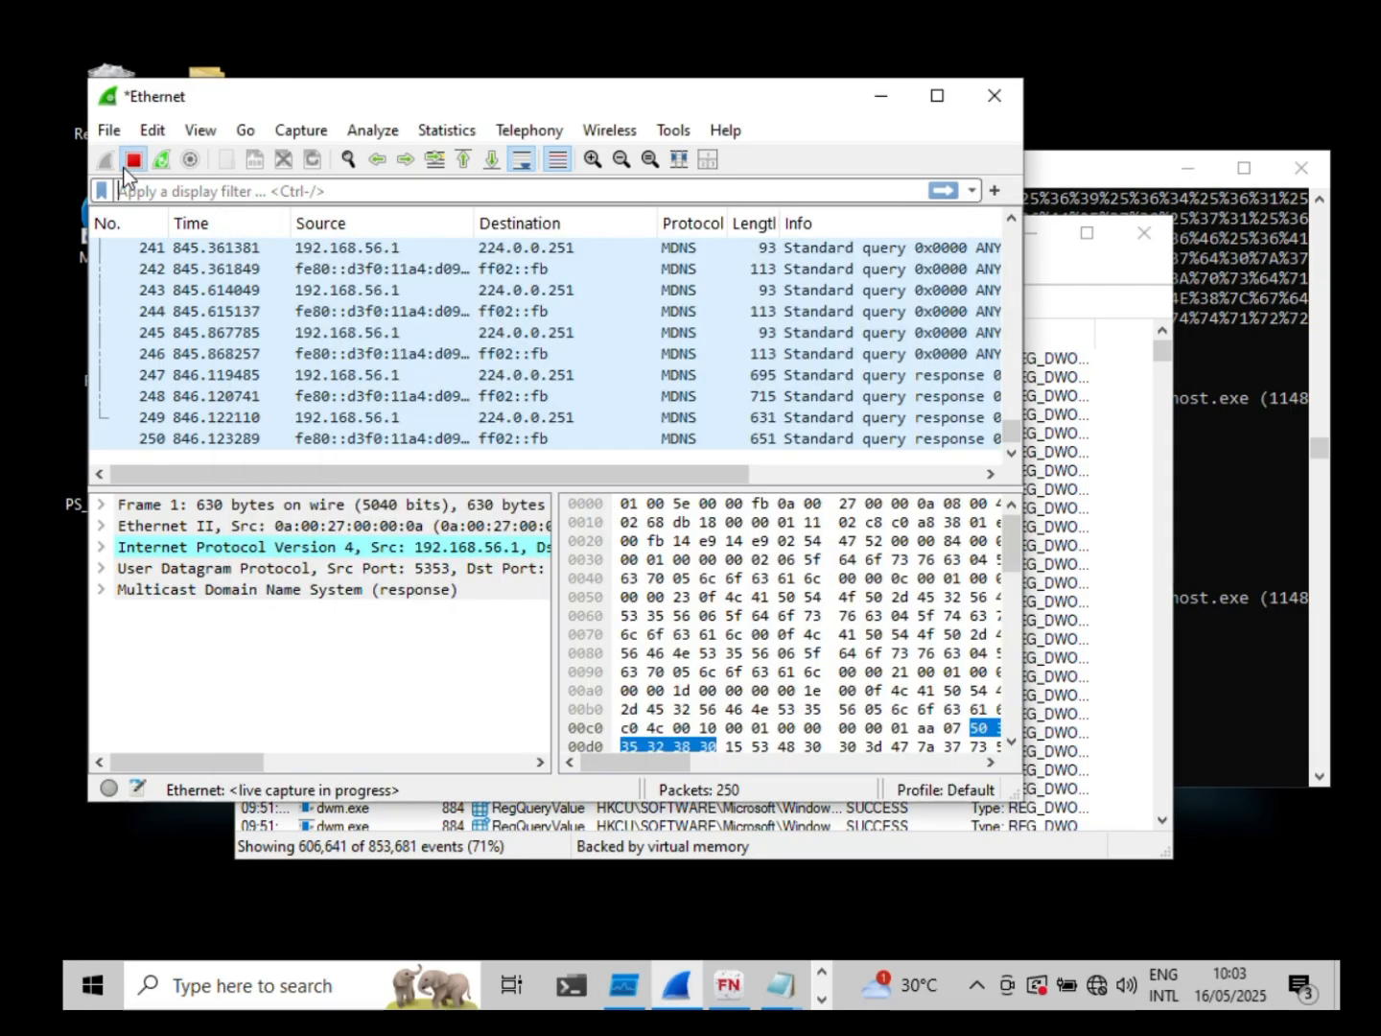
Step: Open the process tree in Process Monitor and examine the processes running under Explorer.EXE
left_click(1066, 396)
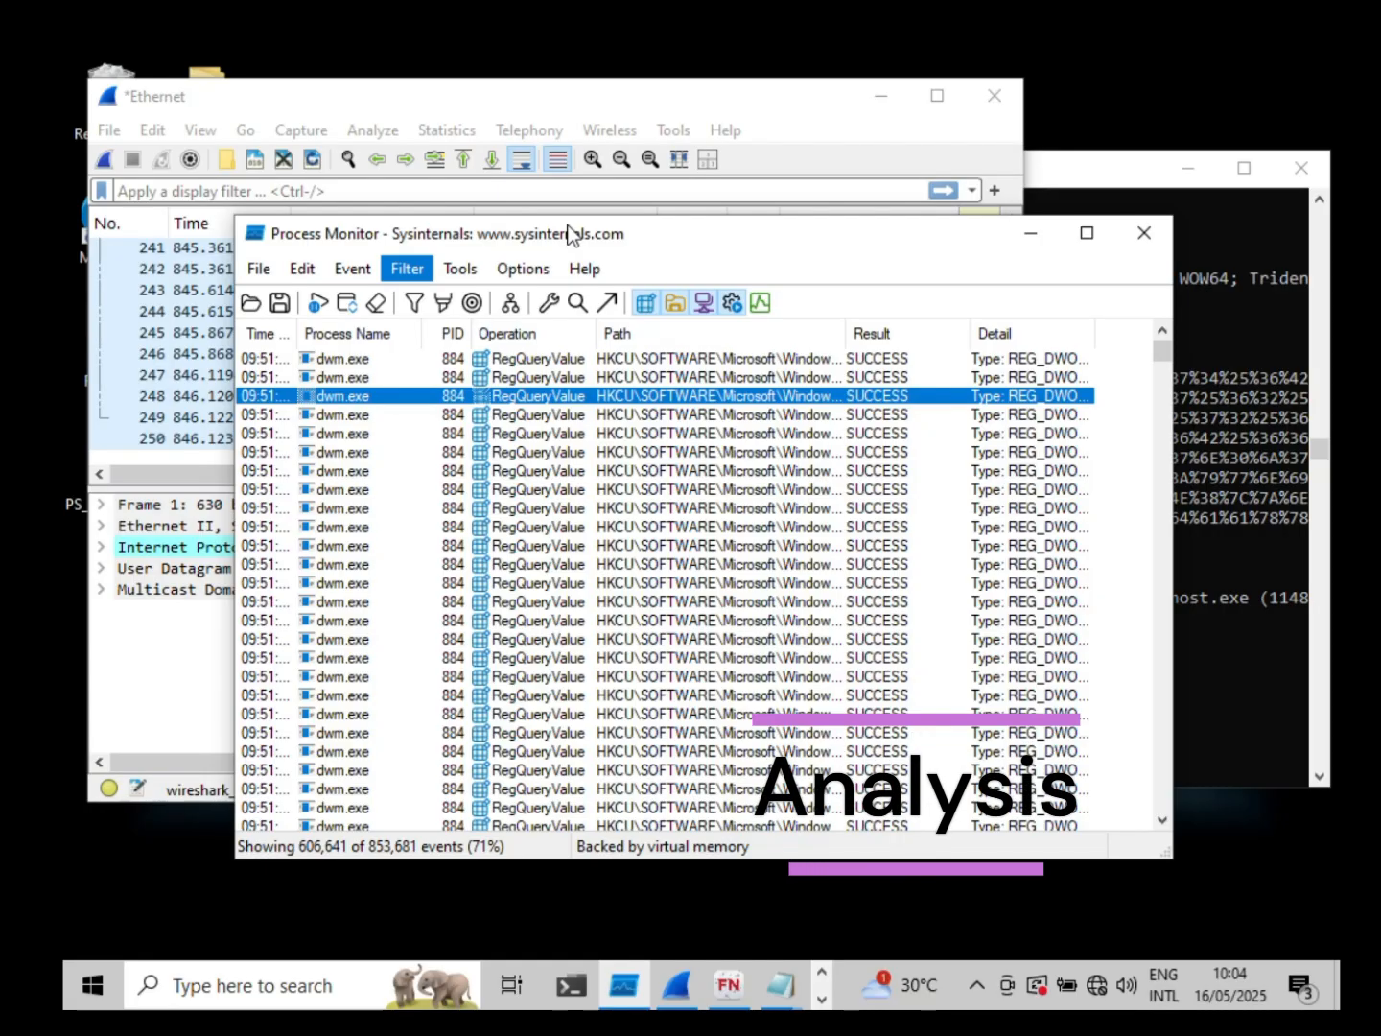
left_click(509, 303)
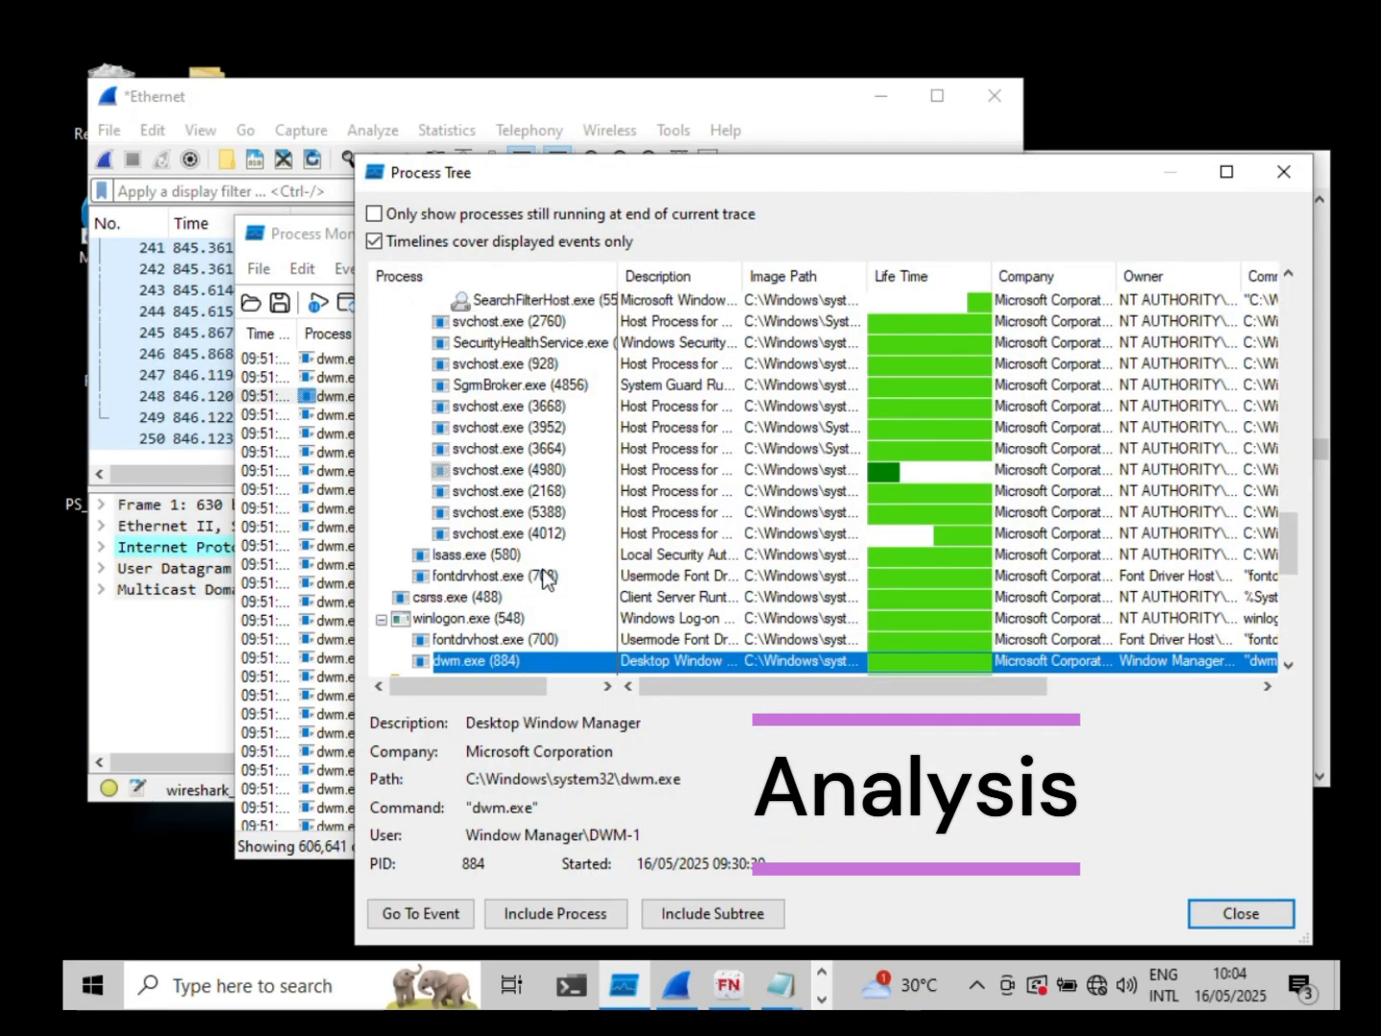
scroll(546, 578, "down", 1)
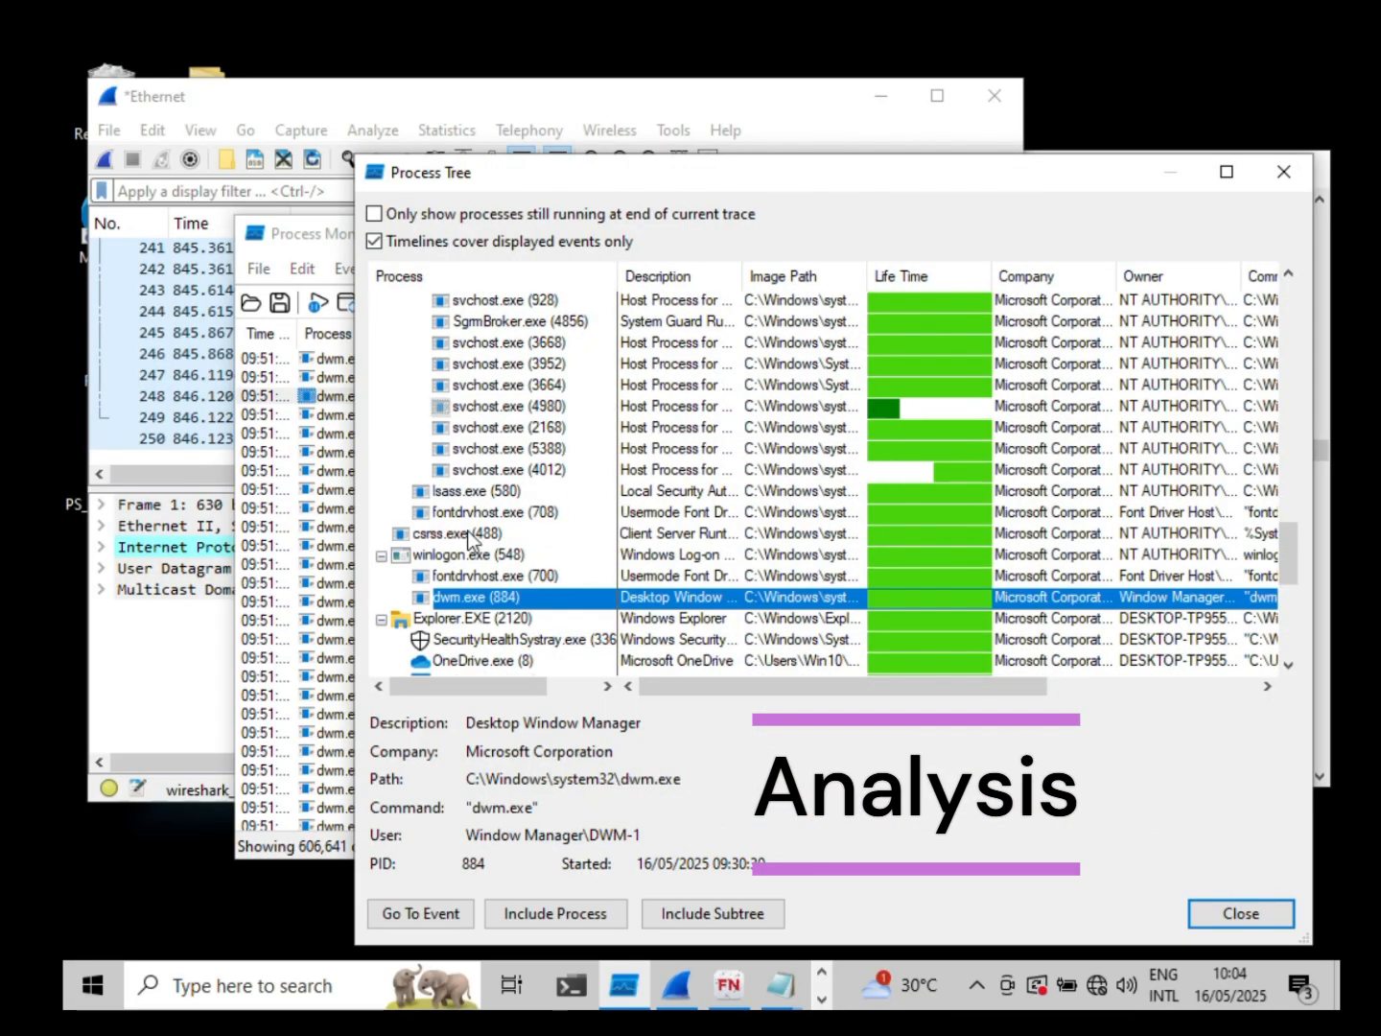
scroll(470, 539, "up", 15)
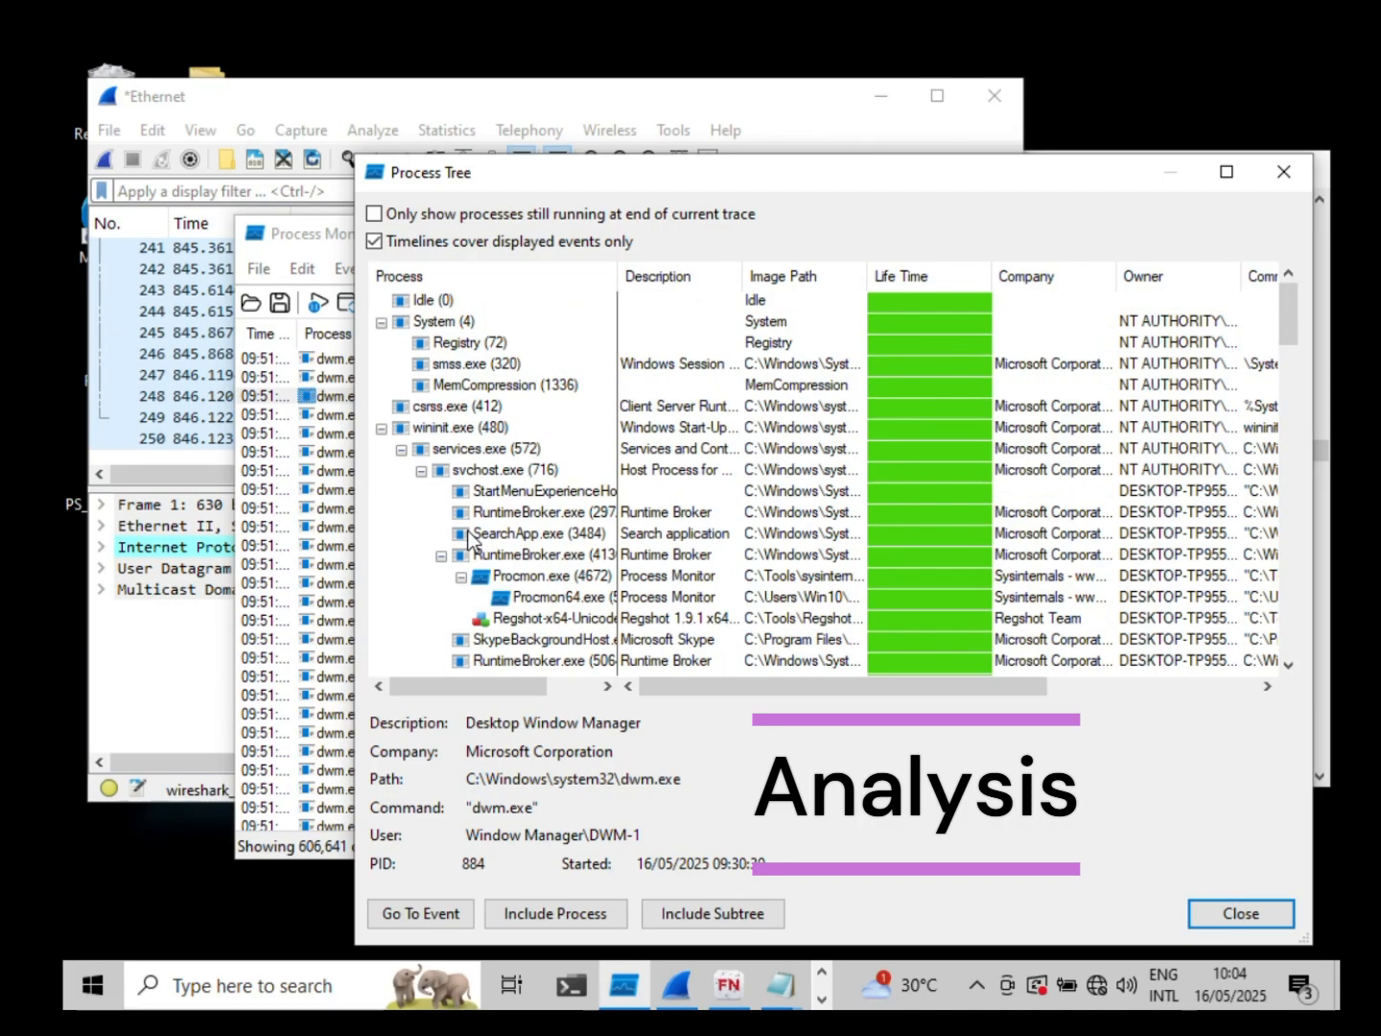
scroll(467, 538, "down", 2)
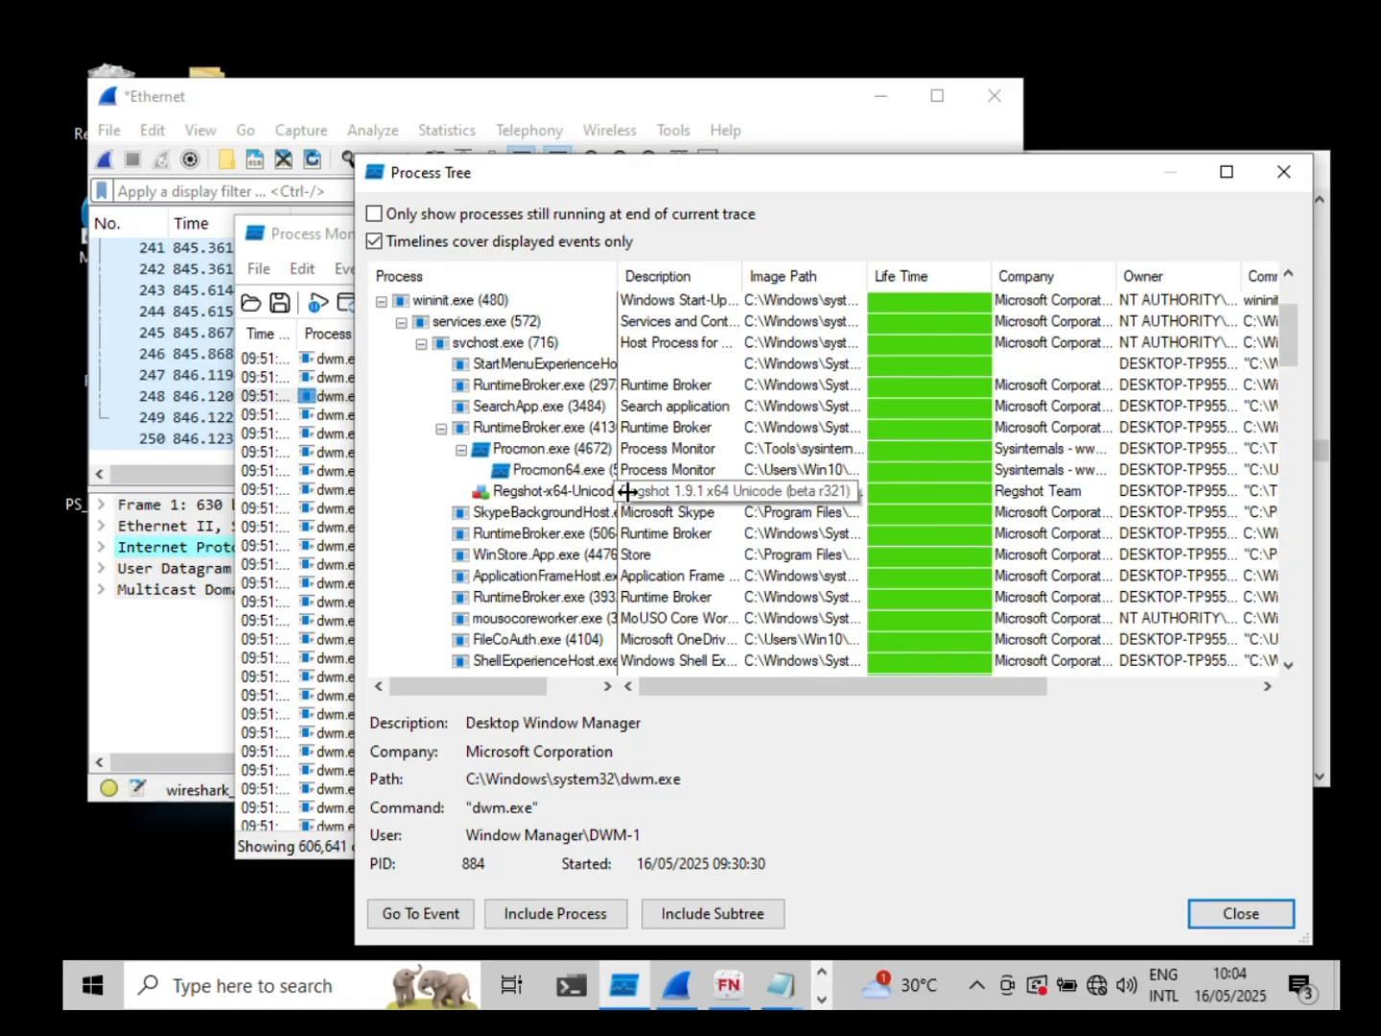
scroll(1084, 384, "down", 15)
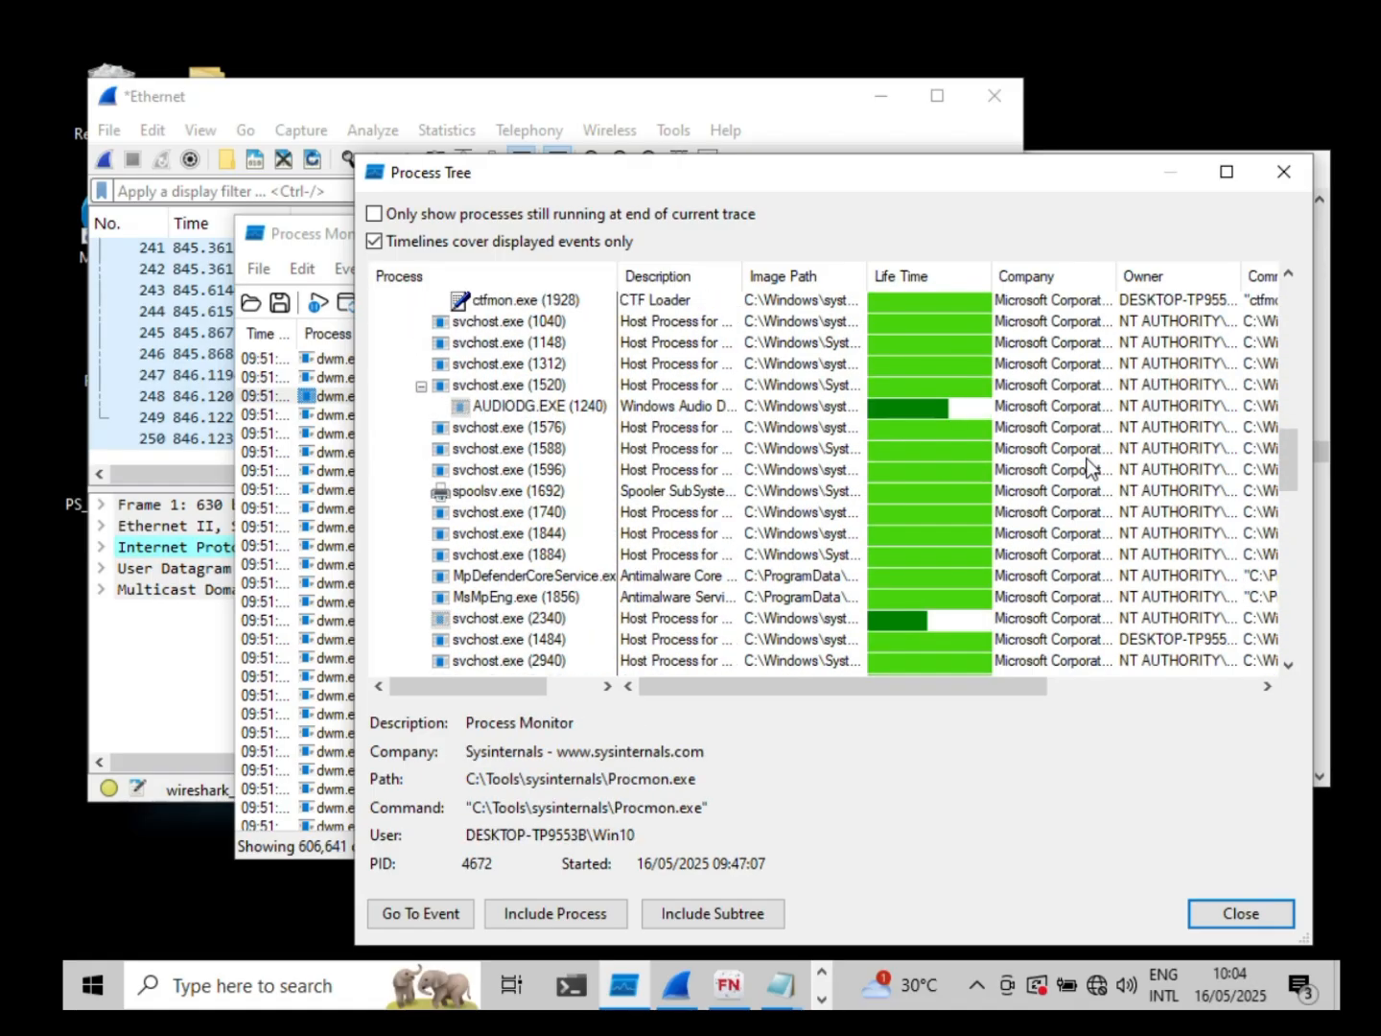
scroll(1088, 432, "down", 3)
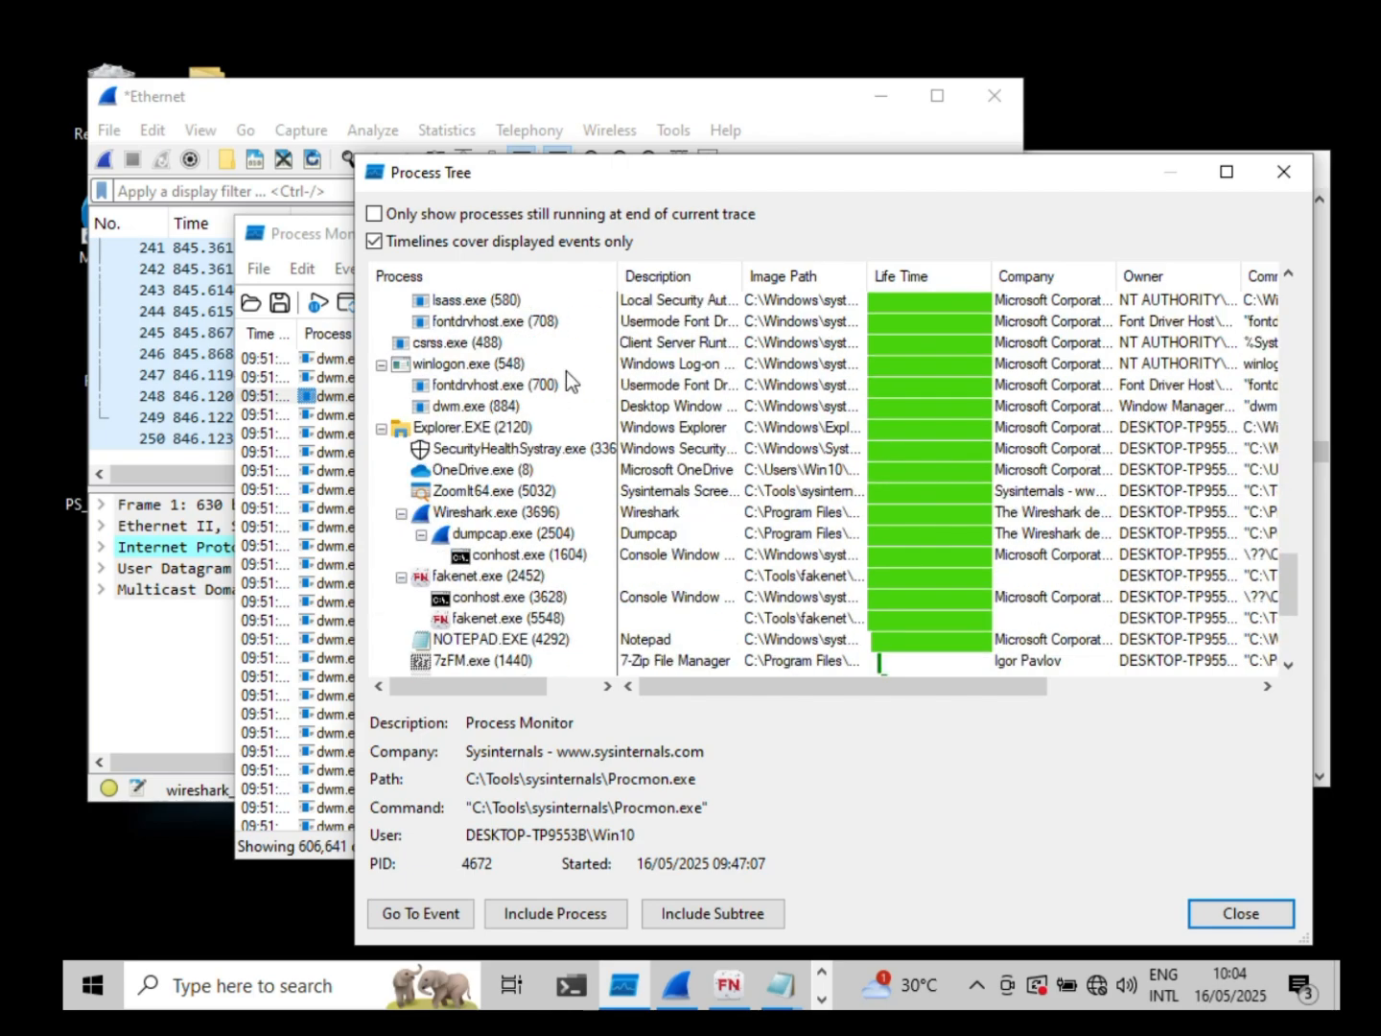
left_click(463, 427)
scroll(461, 439, "down", 2)
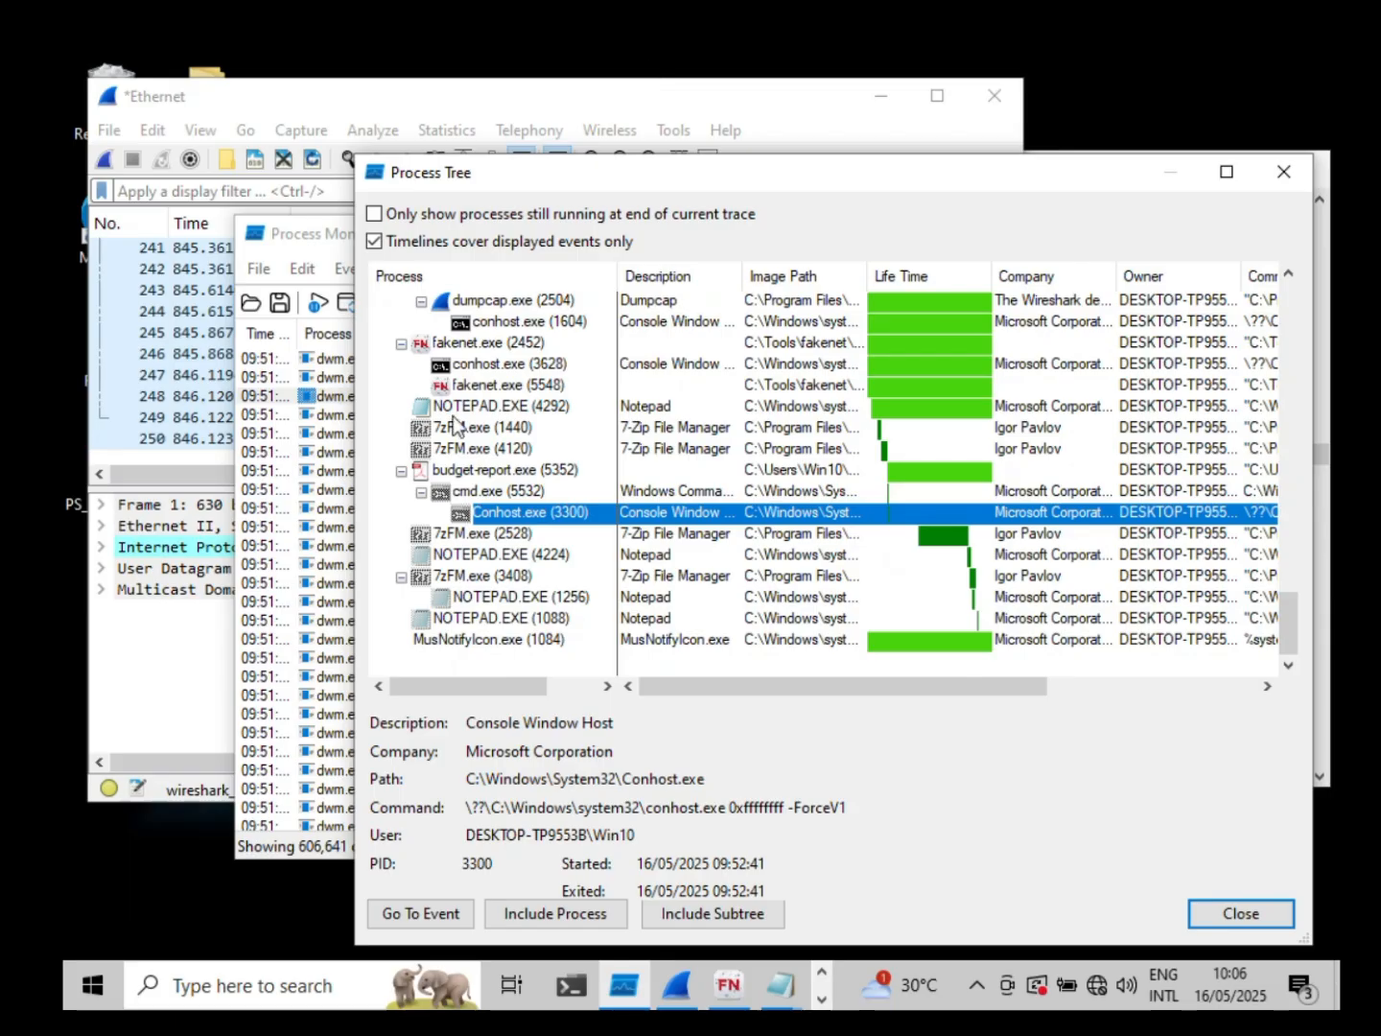
Step: Inspect the path and command line of budget-report.exe, its child cmd.exe and Conhost.exe processes, and the 7zFM.exe entry below them
left_click(463, 470)
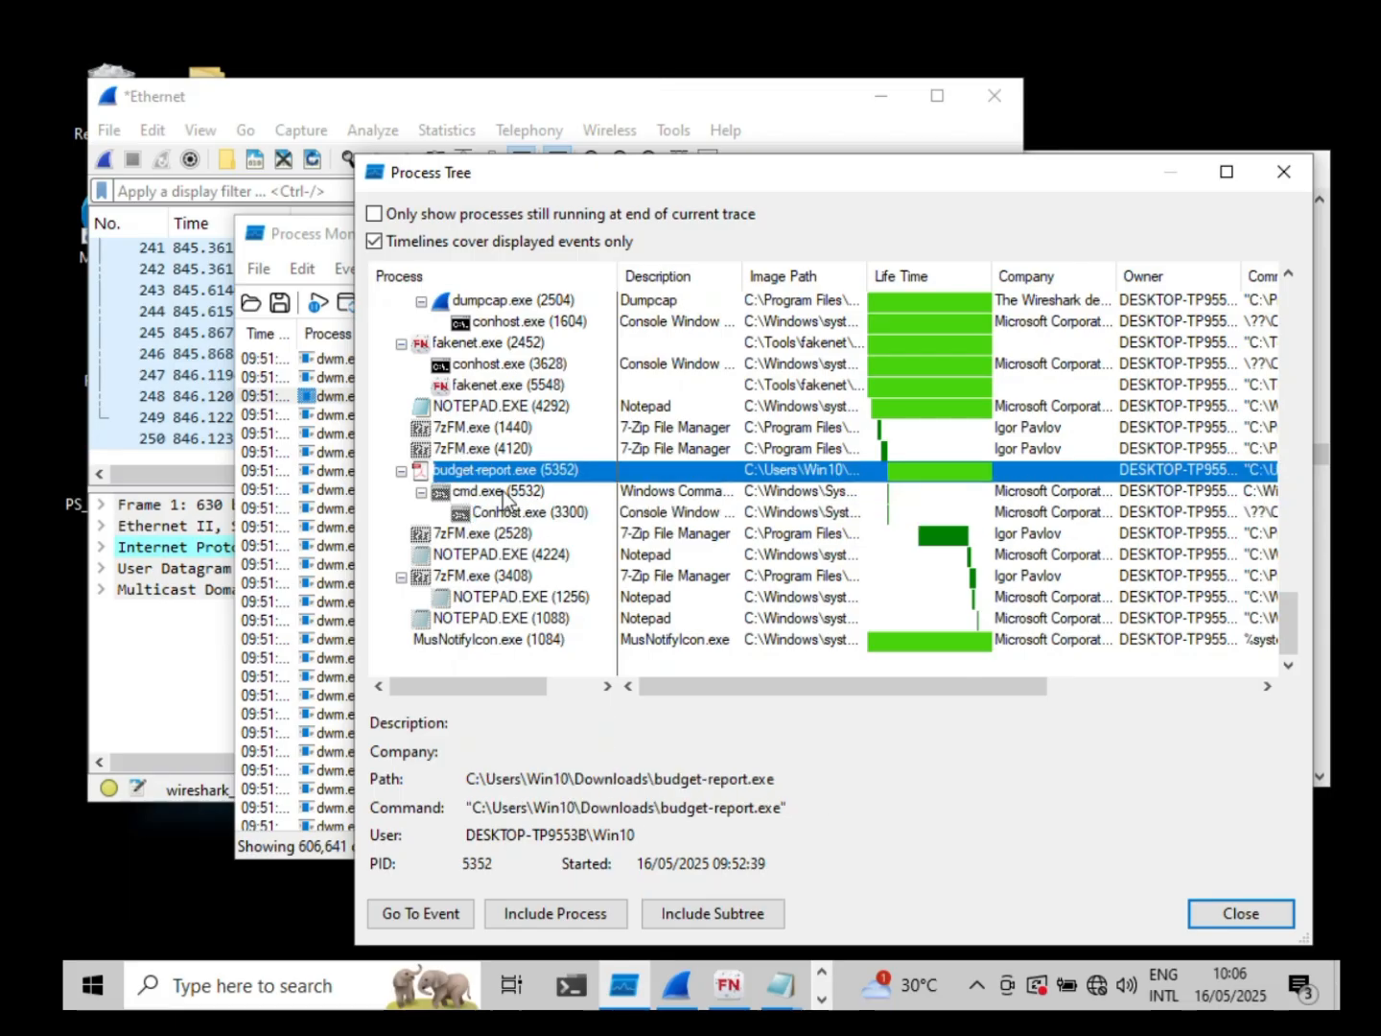
left_click(494, 492)
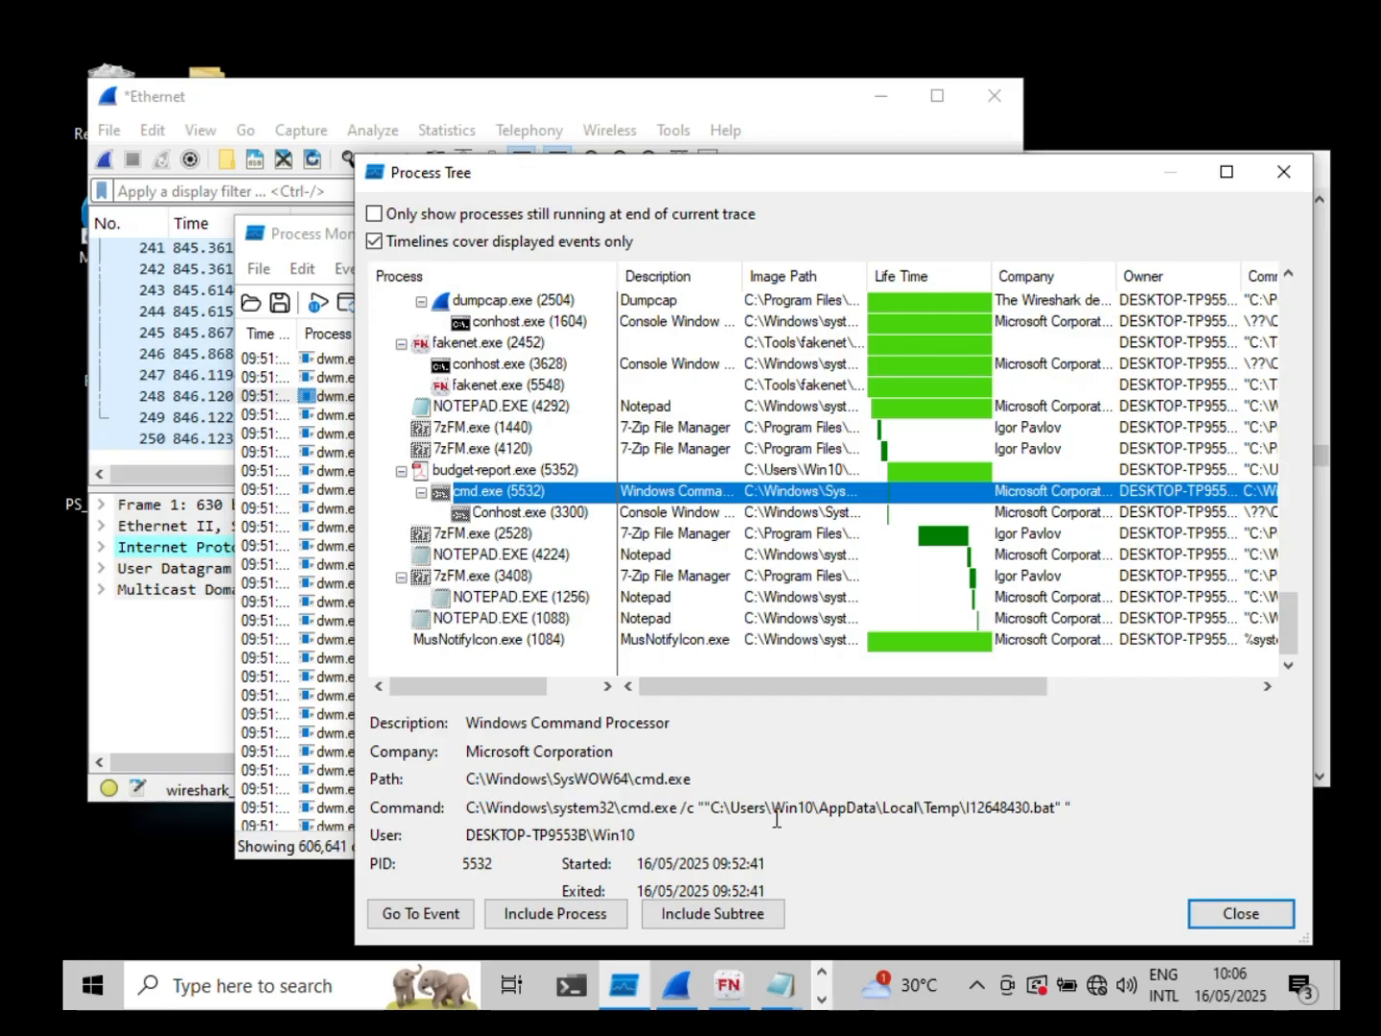
right_click(1012, 822)
left_click(825, 807)
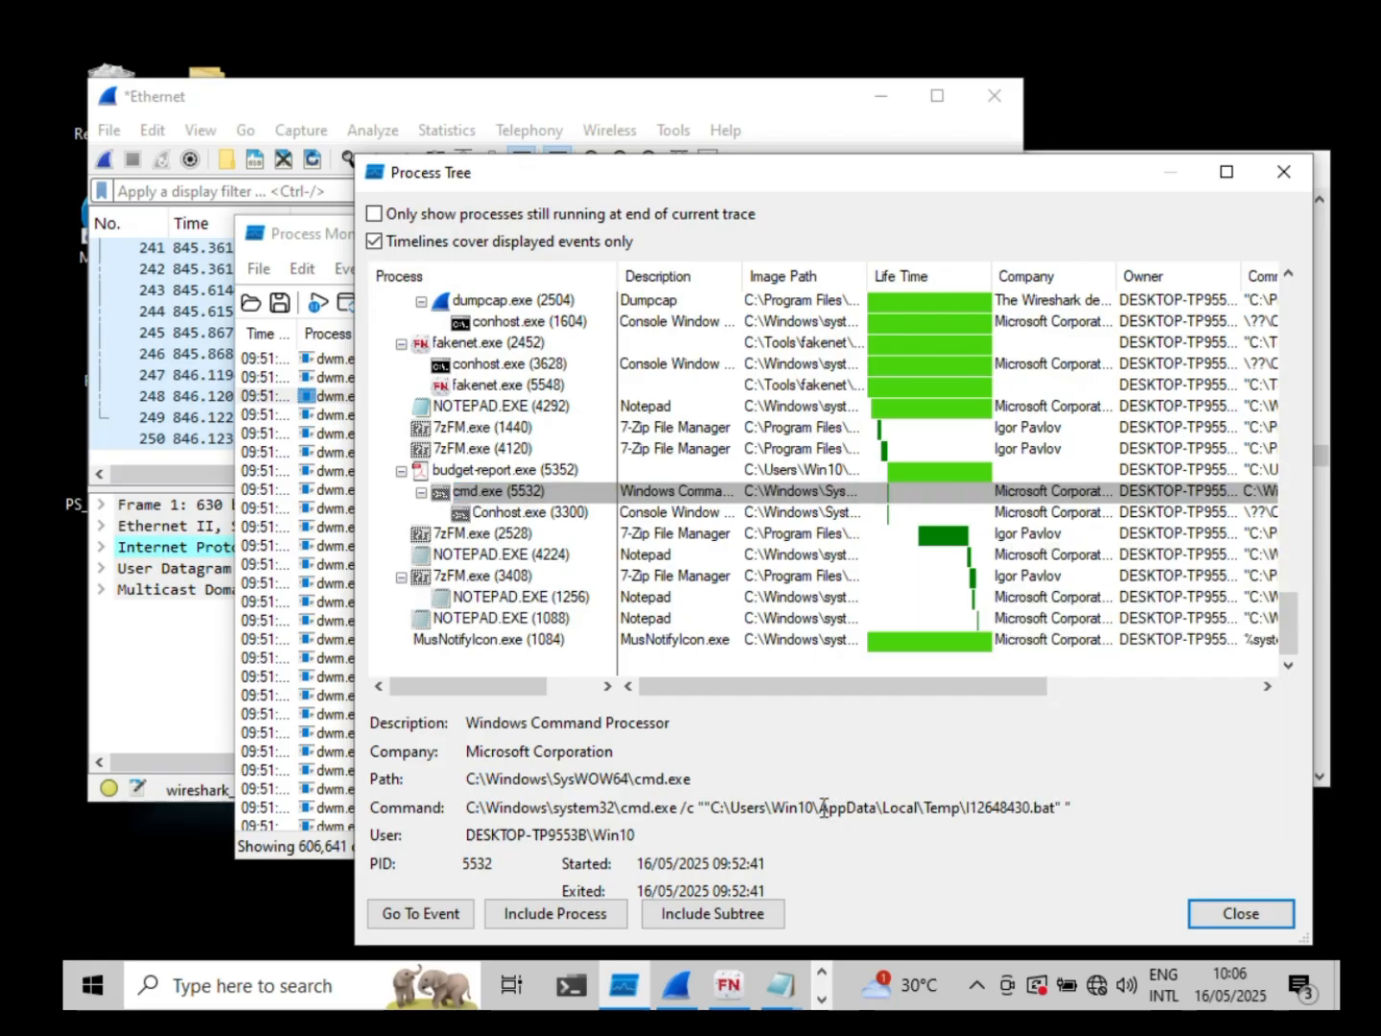
double_click(823, 806)
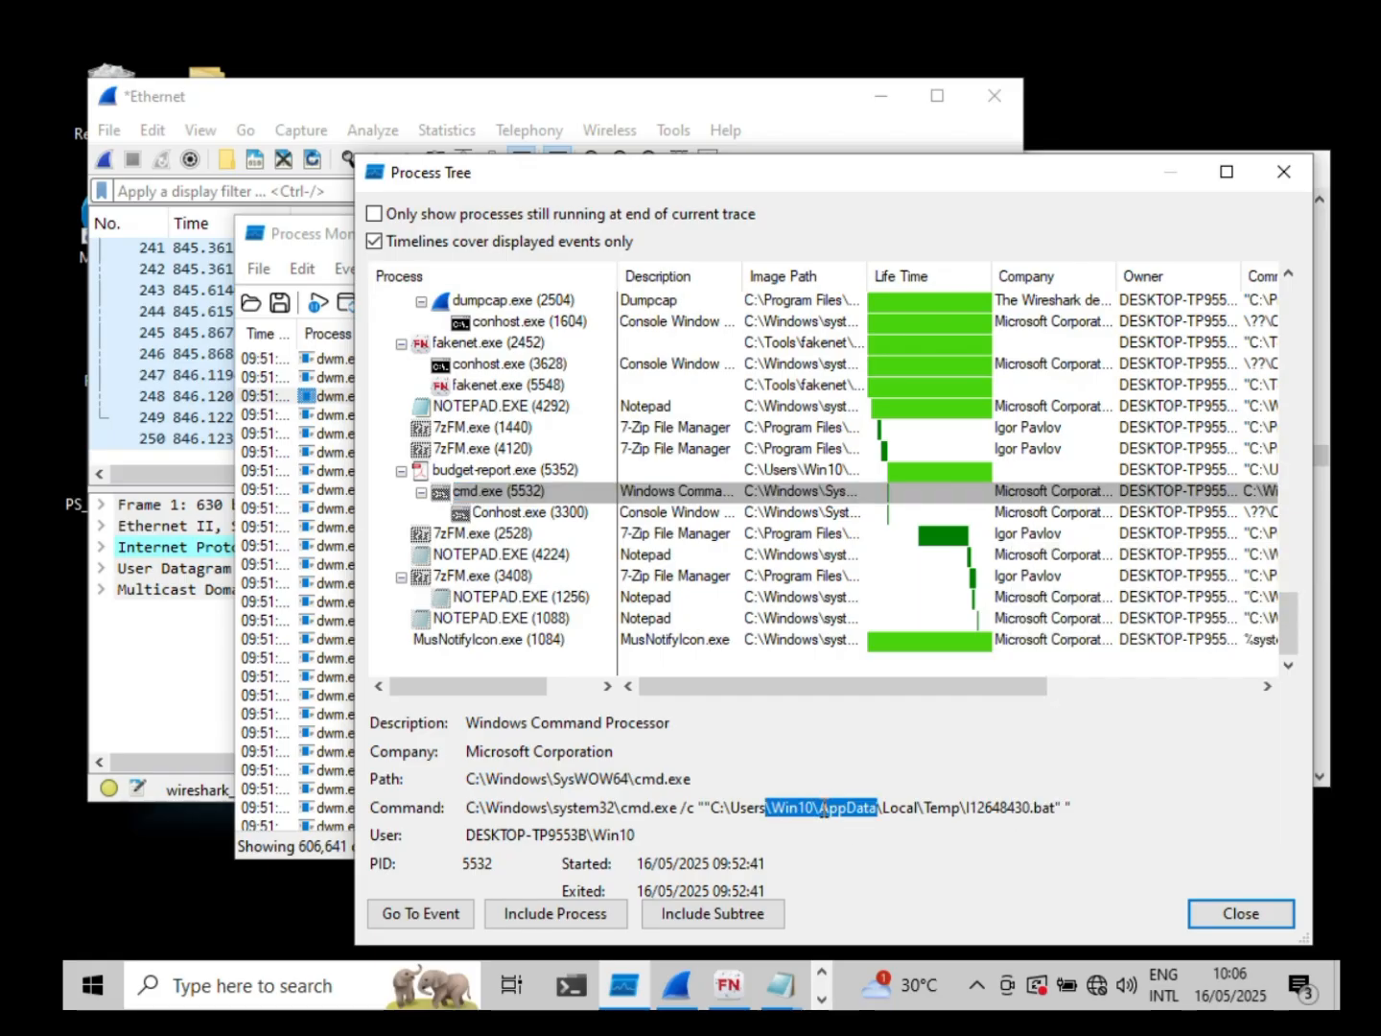
left_click(575, 515)
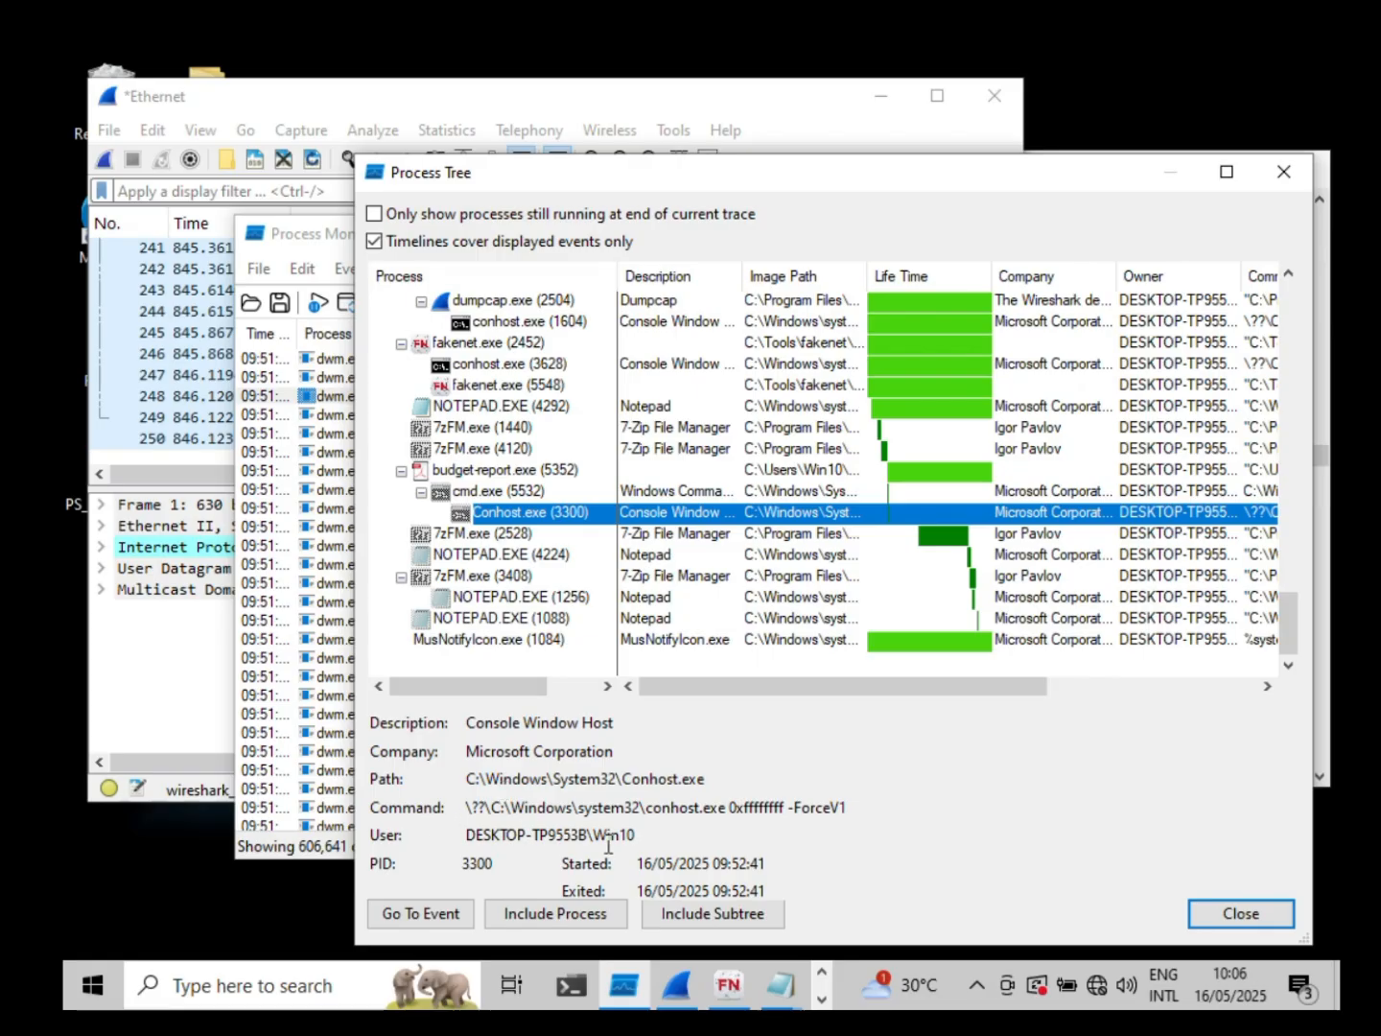
left_click(505, 535)
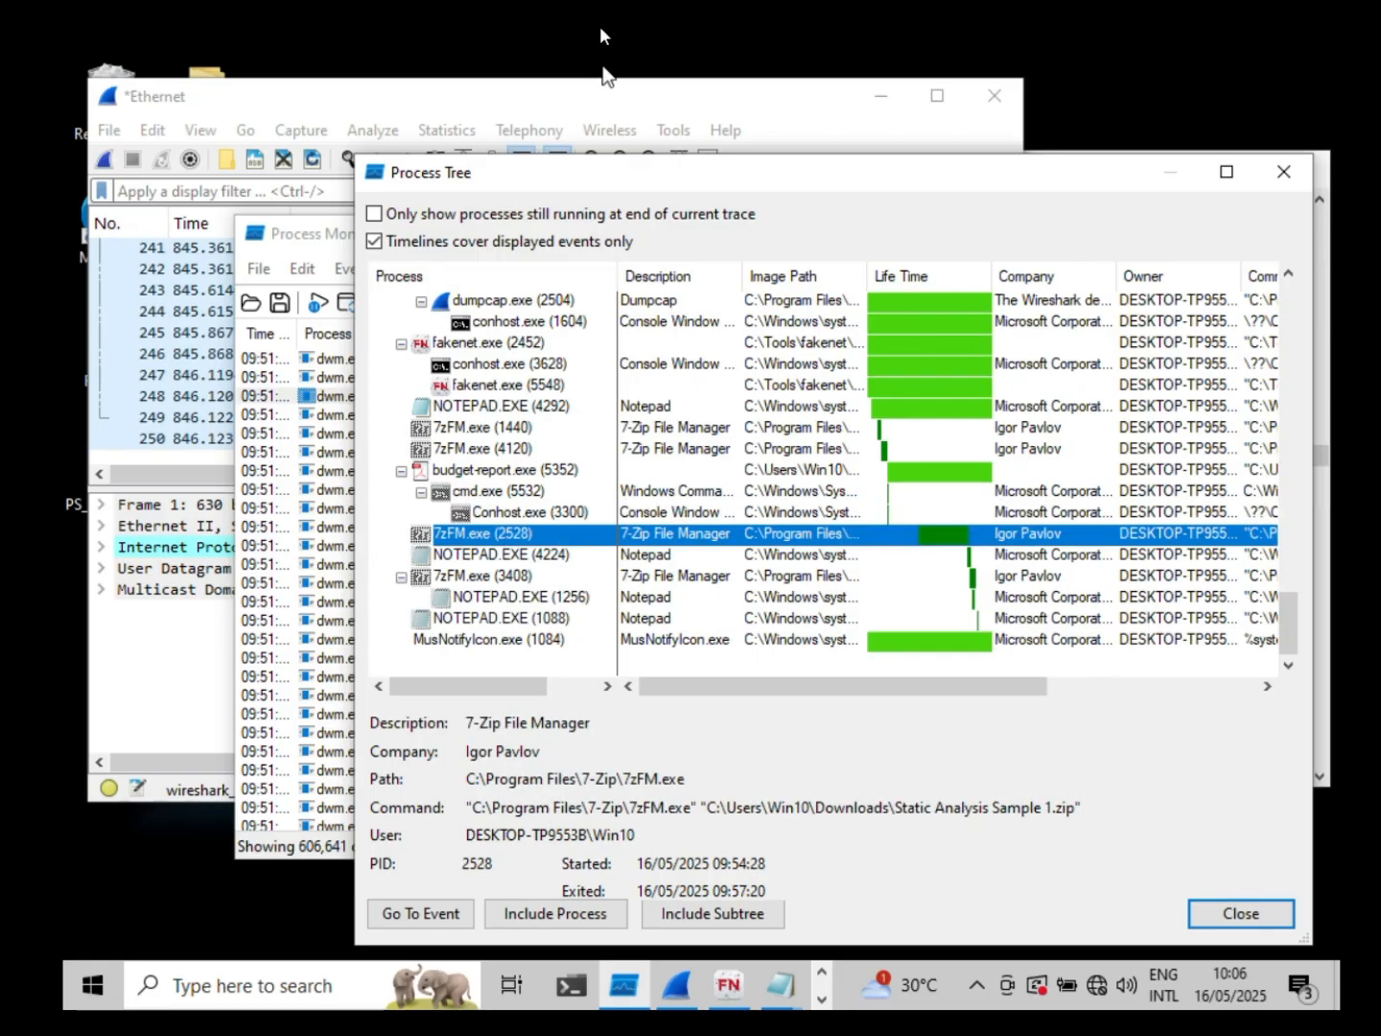
Step: Jump from the cmd.exe process under budget-report.exe to its event in the capture and close the process tree
key("Up")
key("Up")
left_click(401, 913)
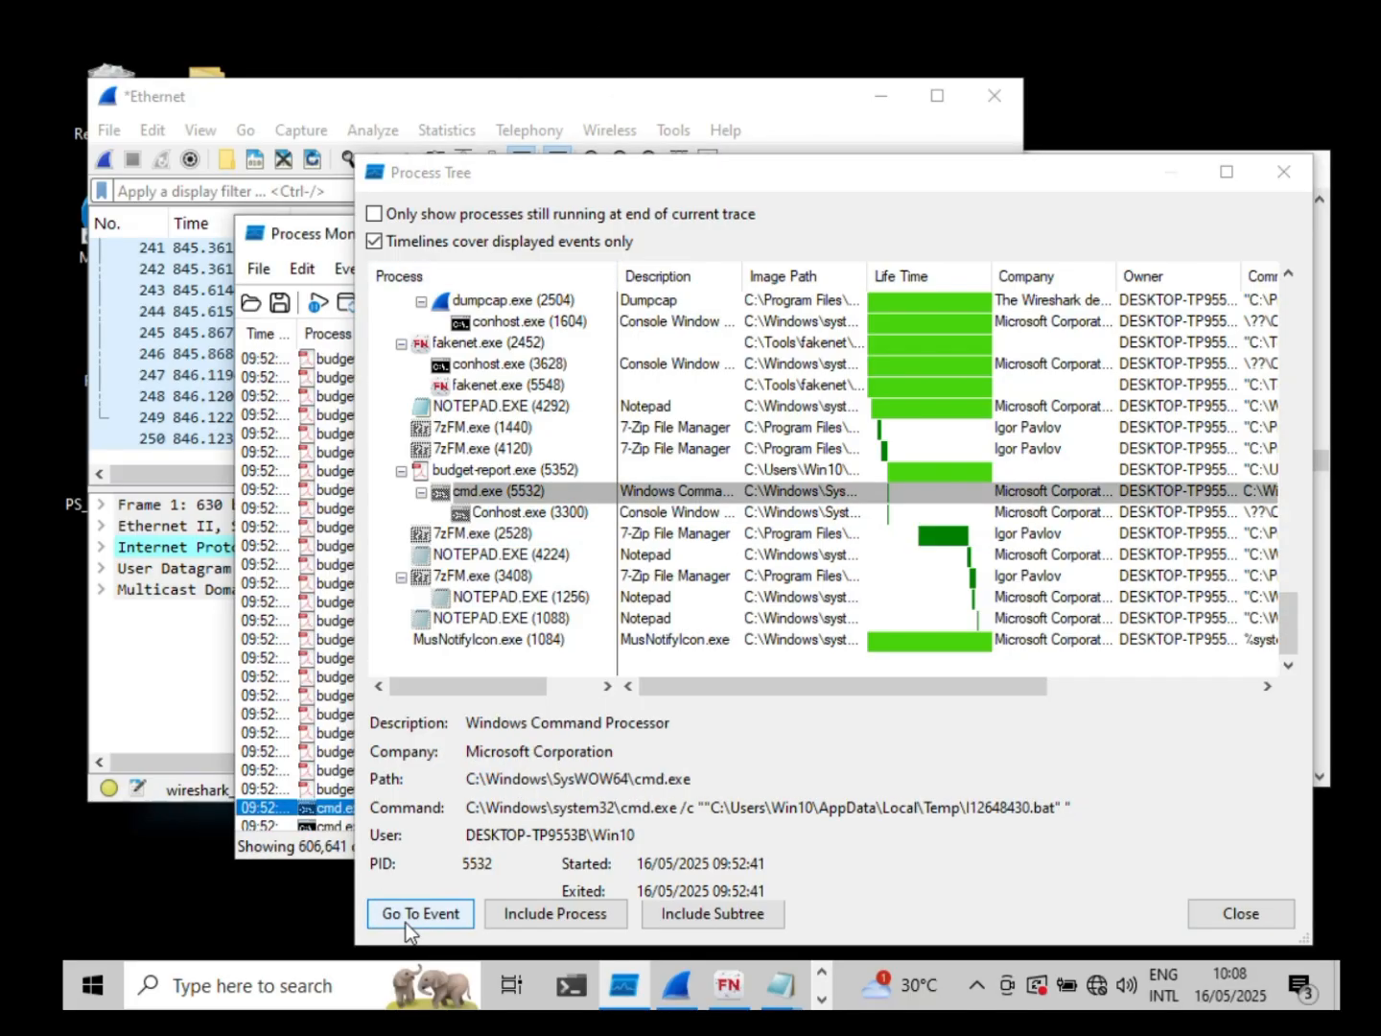
left_click(323, 697)
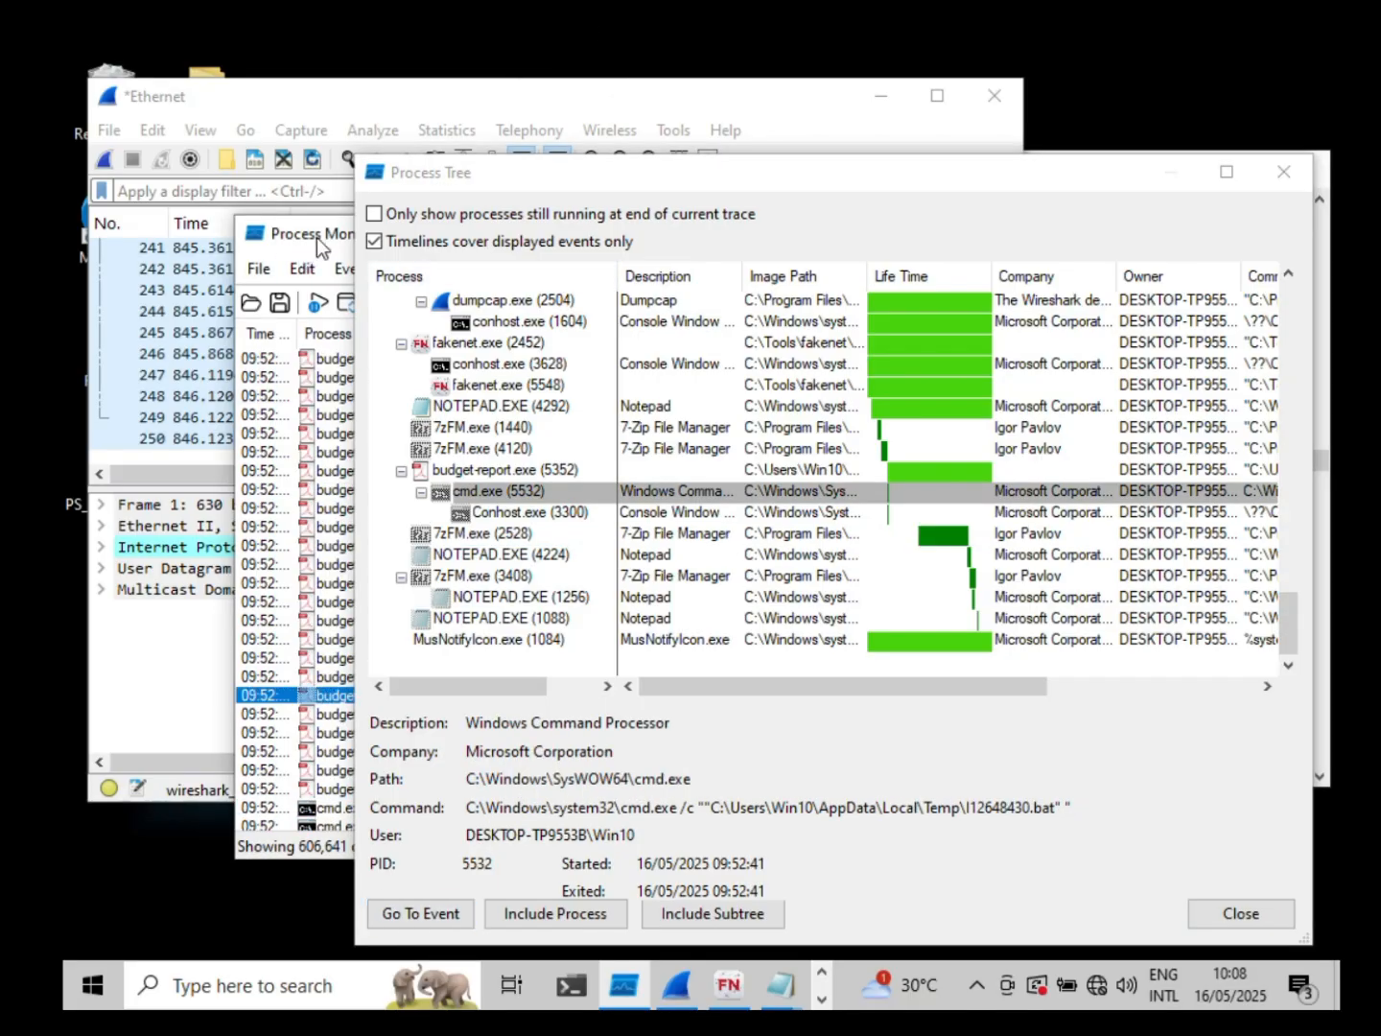
left_click(1242, 915)
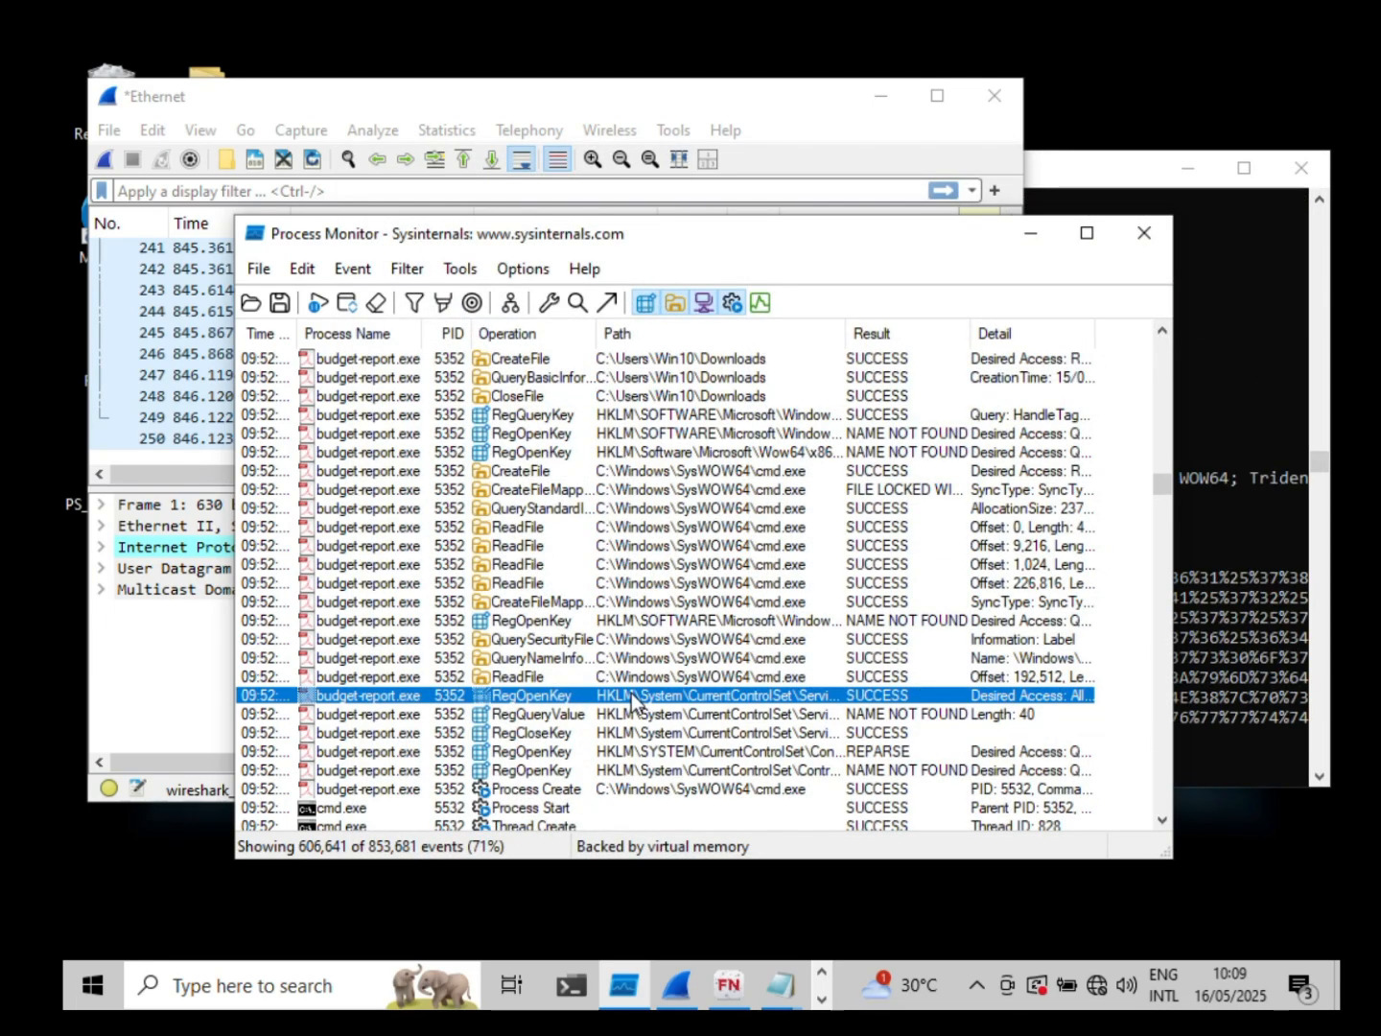
Step: Examine the file, registry and process events of budget-report.exe around the launch of cmd.exe
left_click(546, 547)
left_click(547, 472)
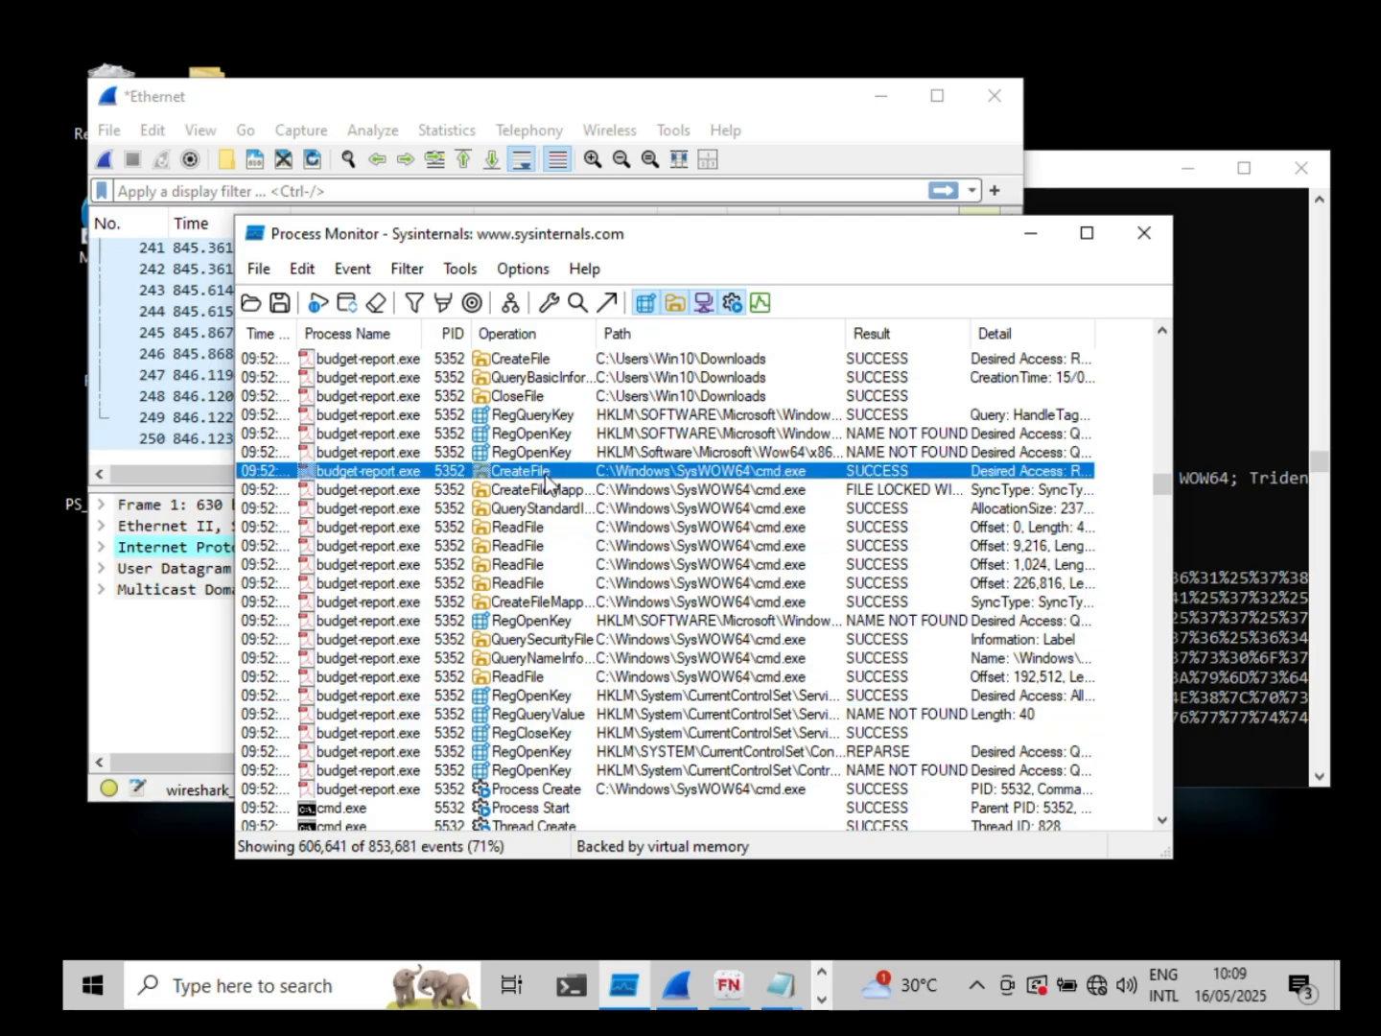
scroll(545, 478, "down", 4)
scroll(545, 479, "up", 8)
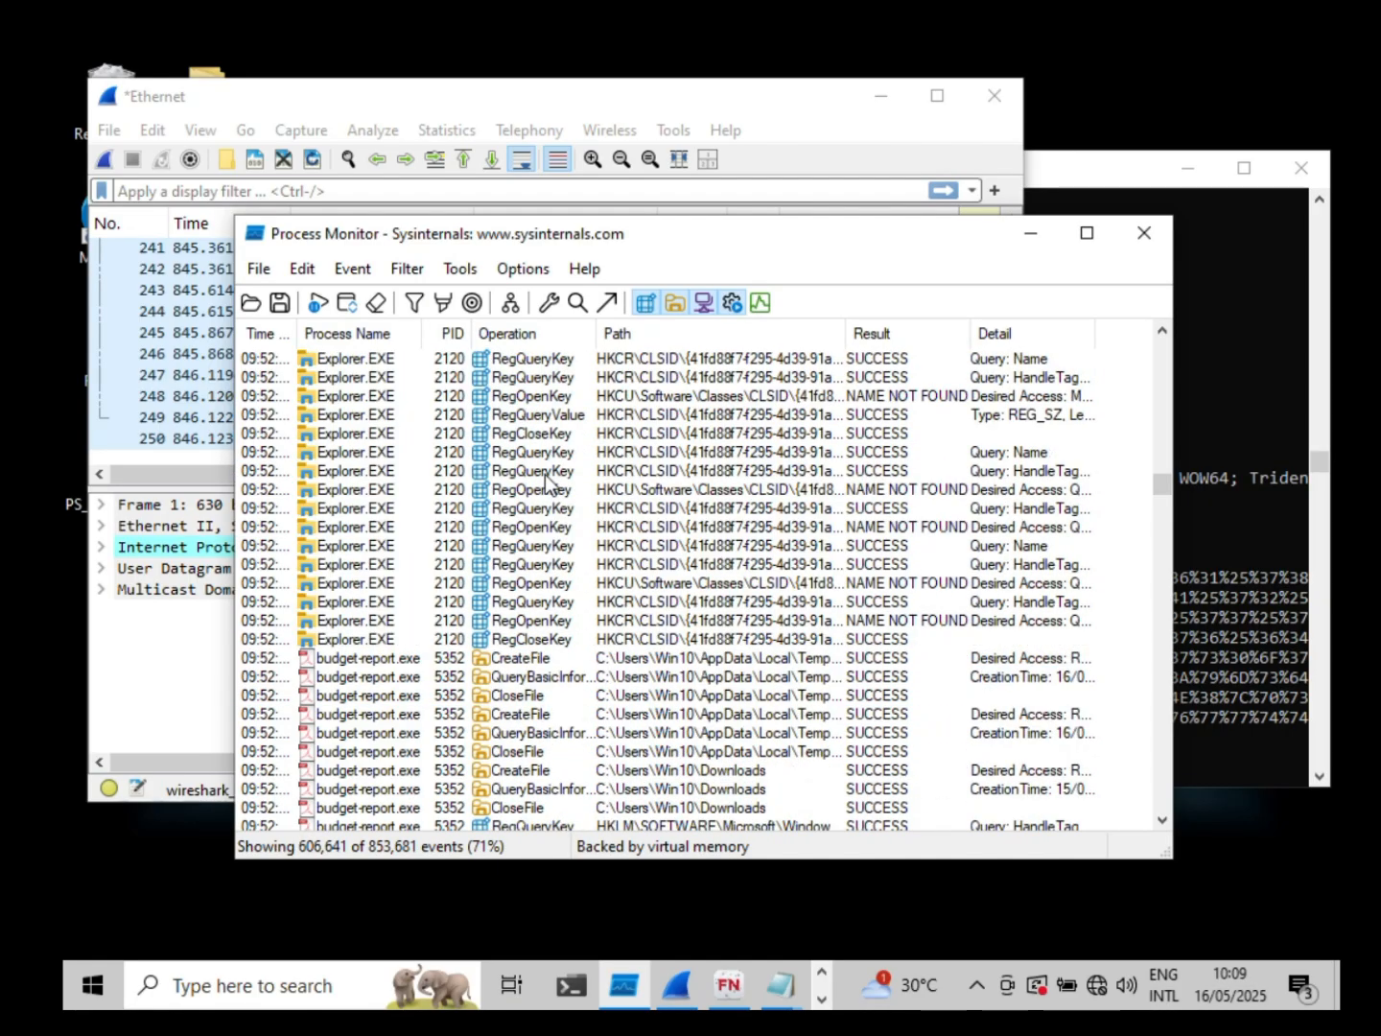
scroll(546, 478, "down", 2)
scroll(545, 479, "down", 3)
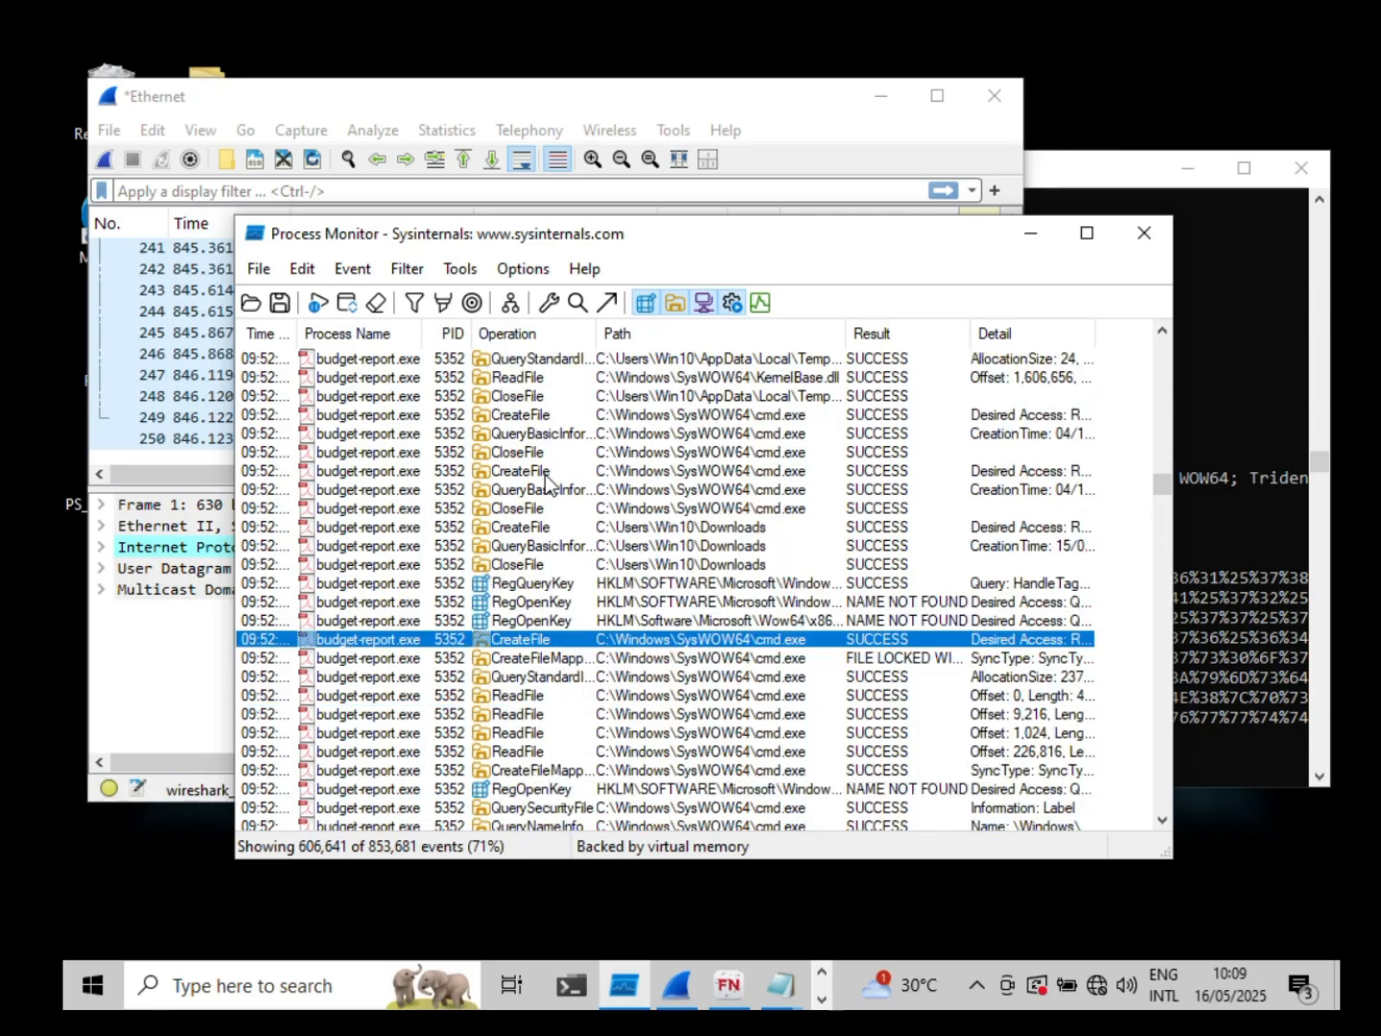
scroll(546, 480, "down", 2)
scroll(547, 479, "down", 2)
scroll(545, 479, "down", 3)
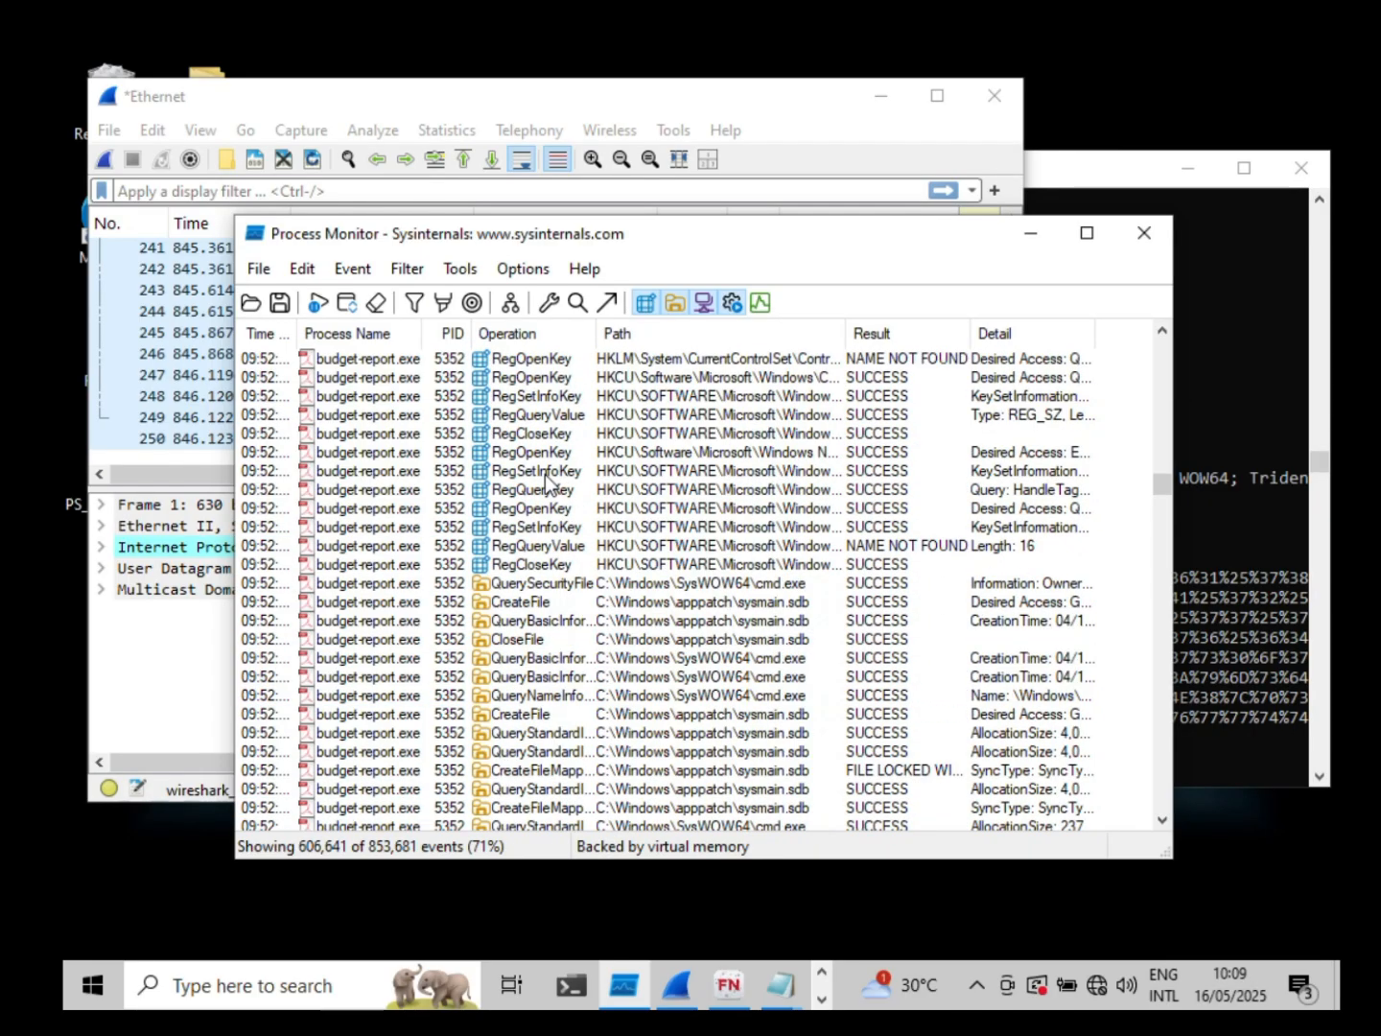
scroll(545, 480, "down", 2)
scroll(546, 479, "down", 10)
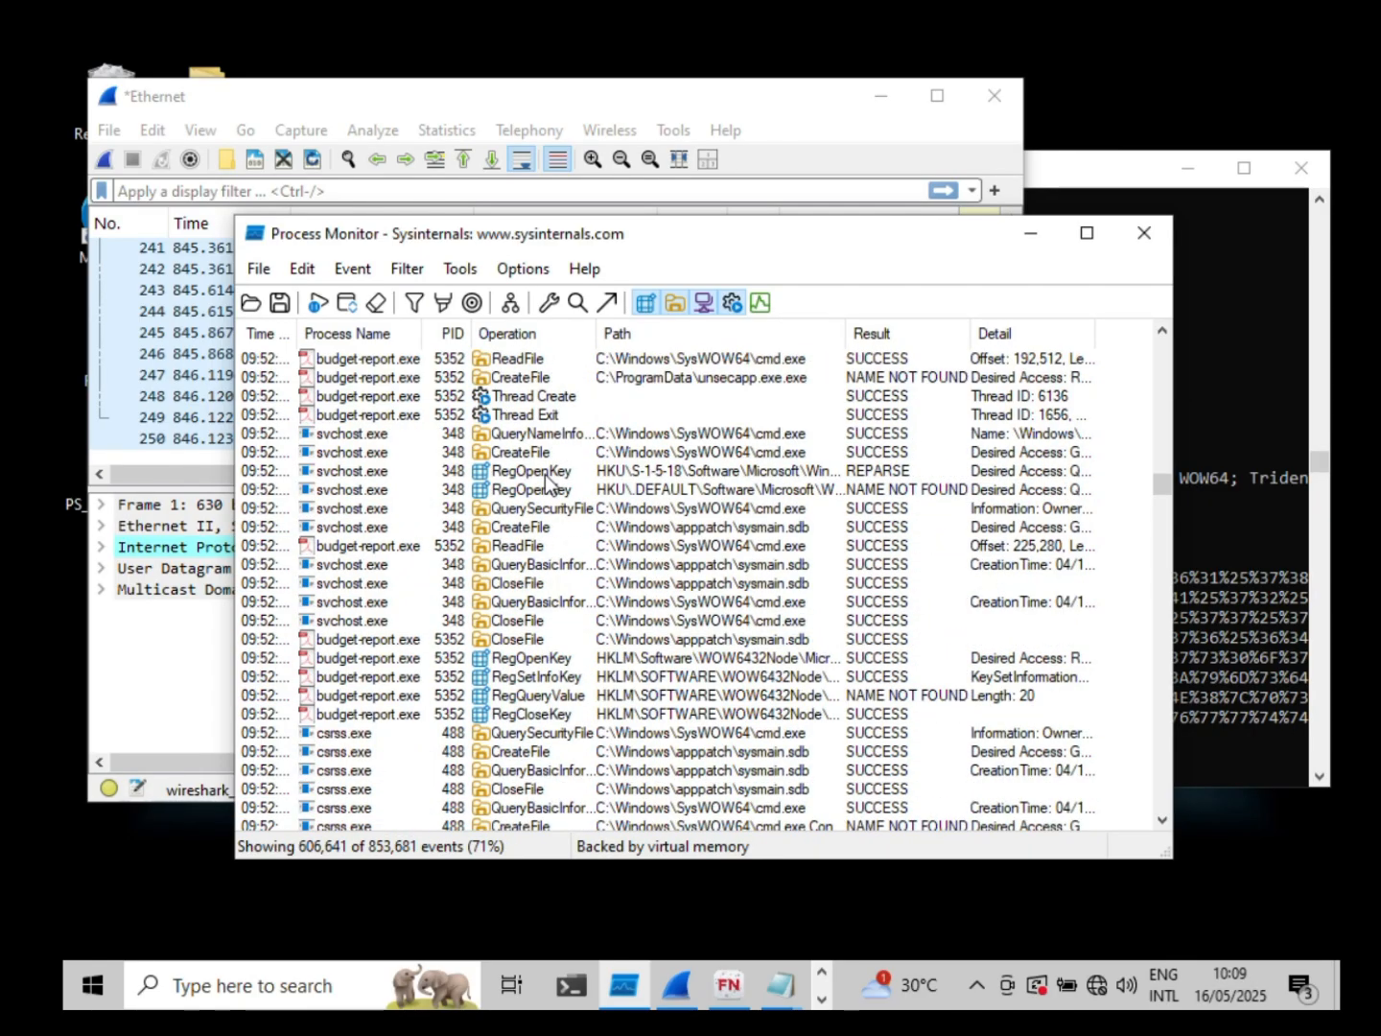
scroll(546, 479, "up", 5)
scroll(547, 479, "up", 5)
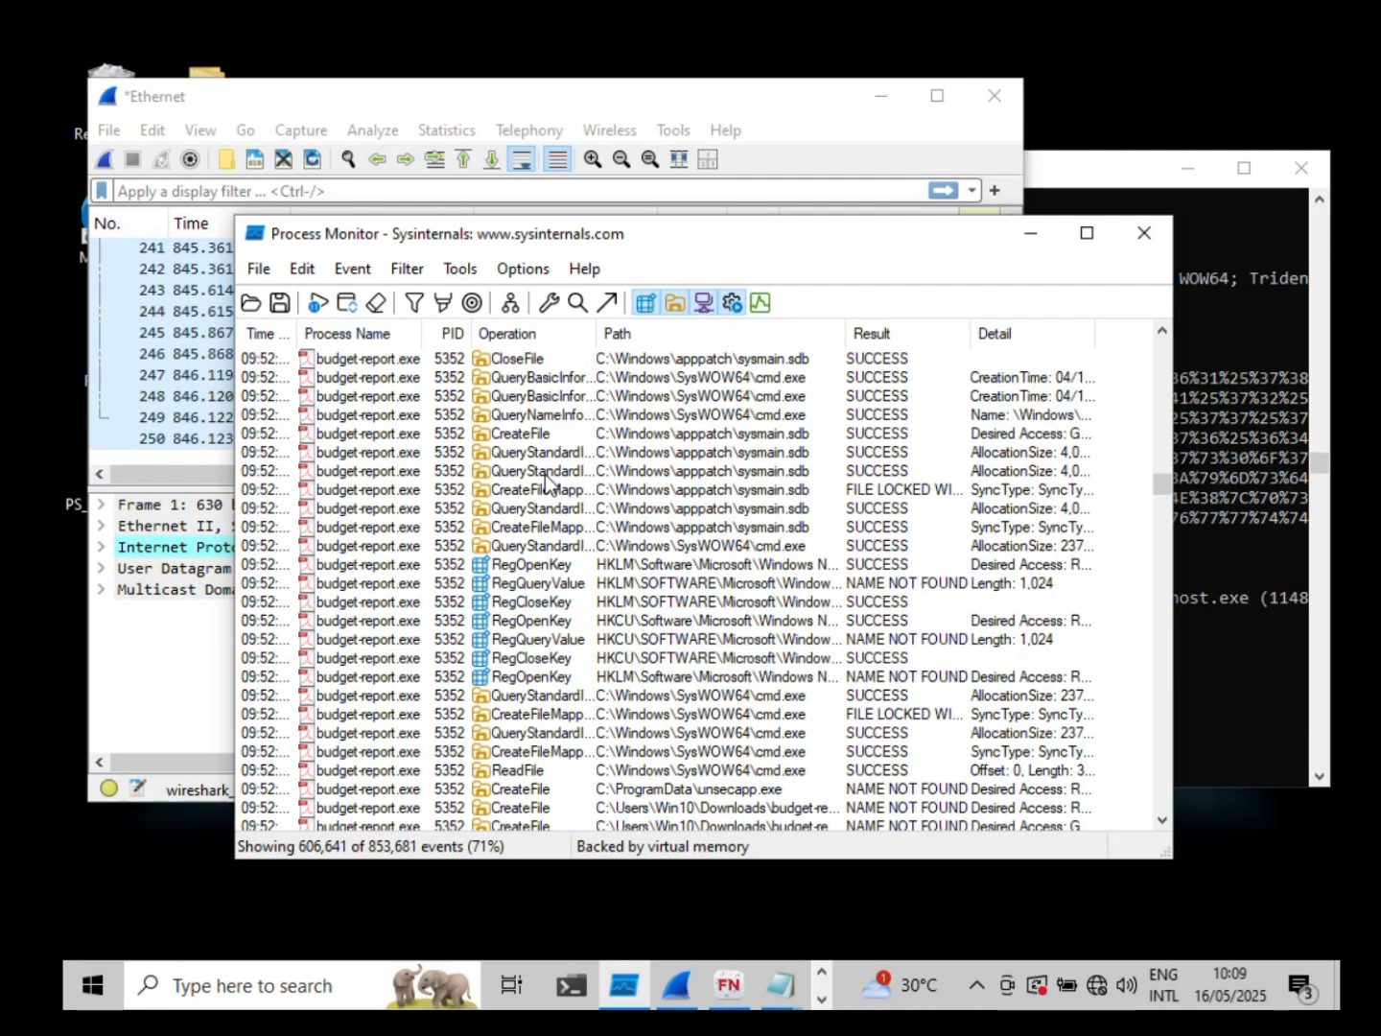
Step: Switch to Wireshark, maximize its window and save the capture as dymanicmalAna in pcapng format, uncompressed
left_click(333, 110)
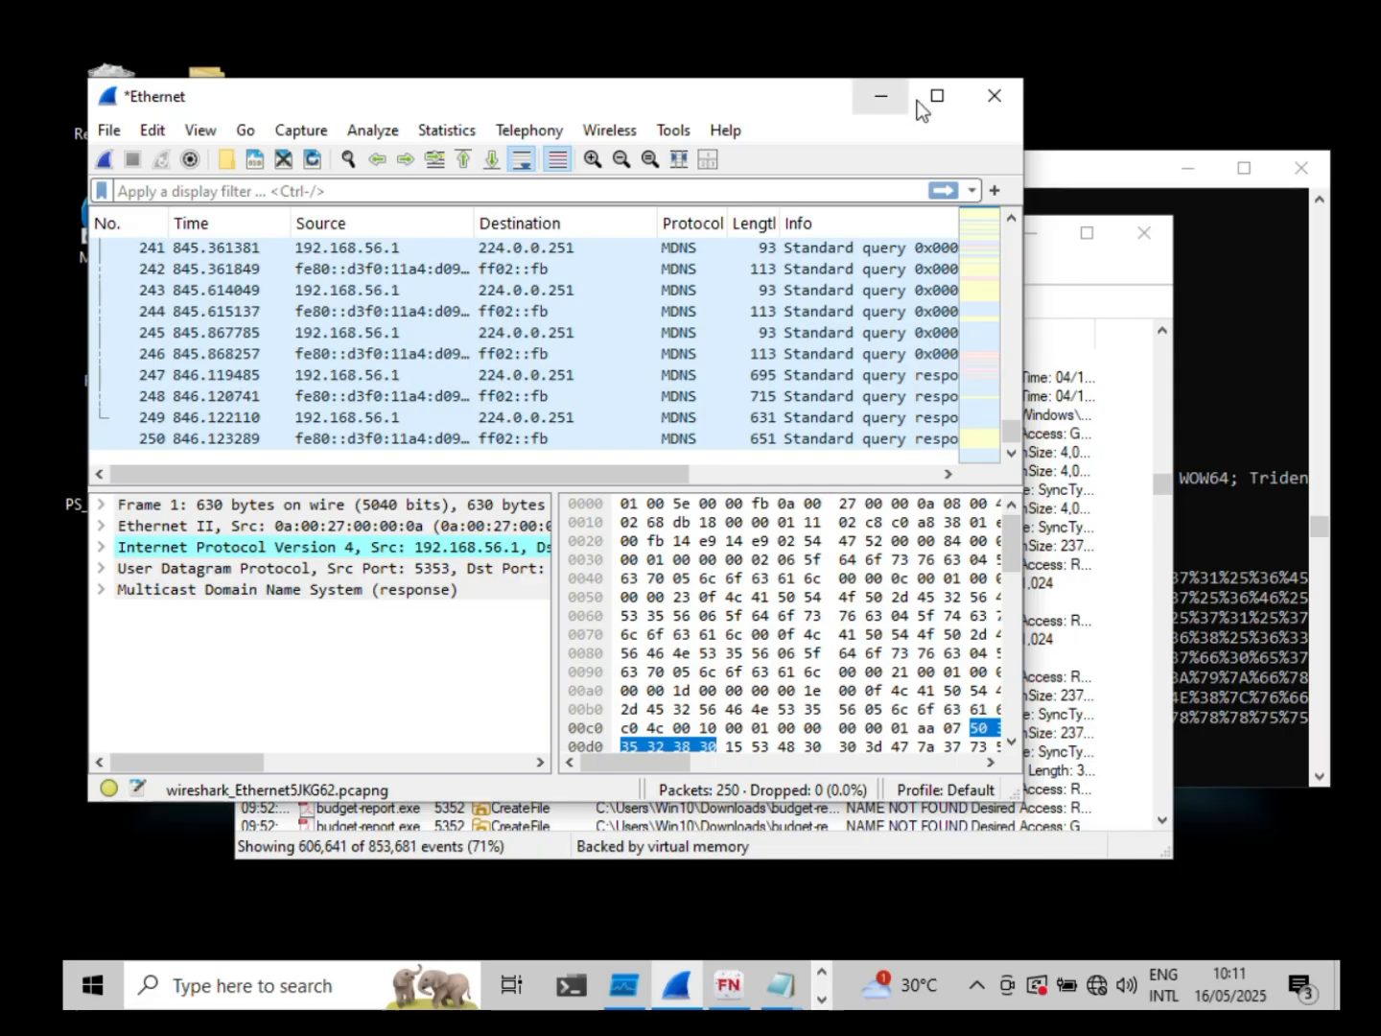
left_click(936, 97)
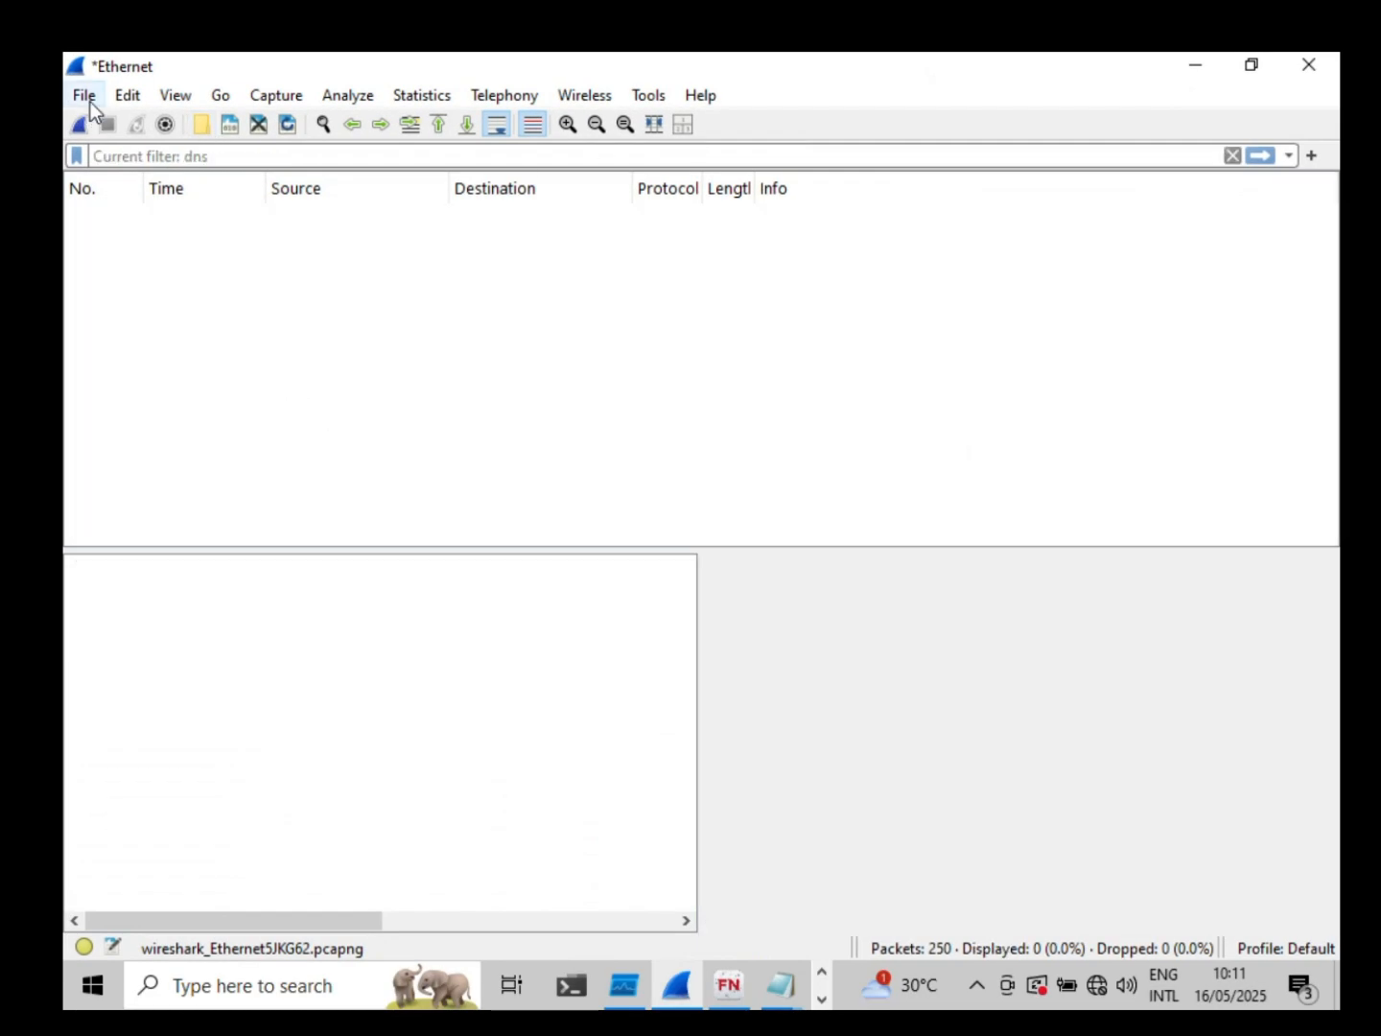
left_click(91, 102)
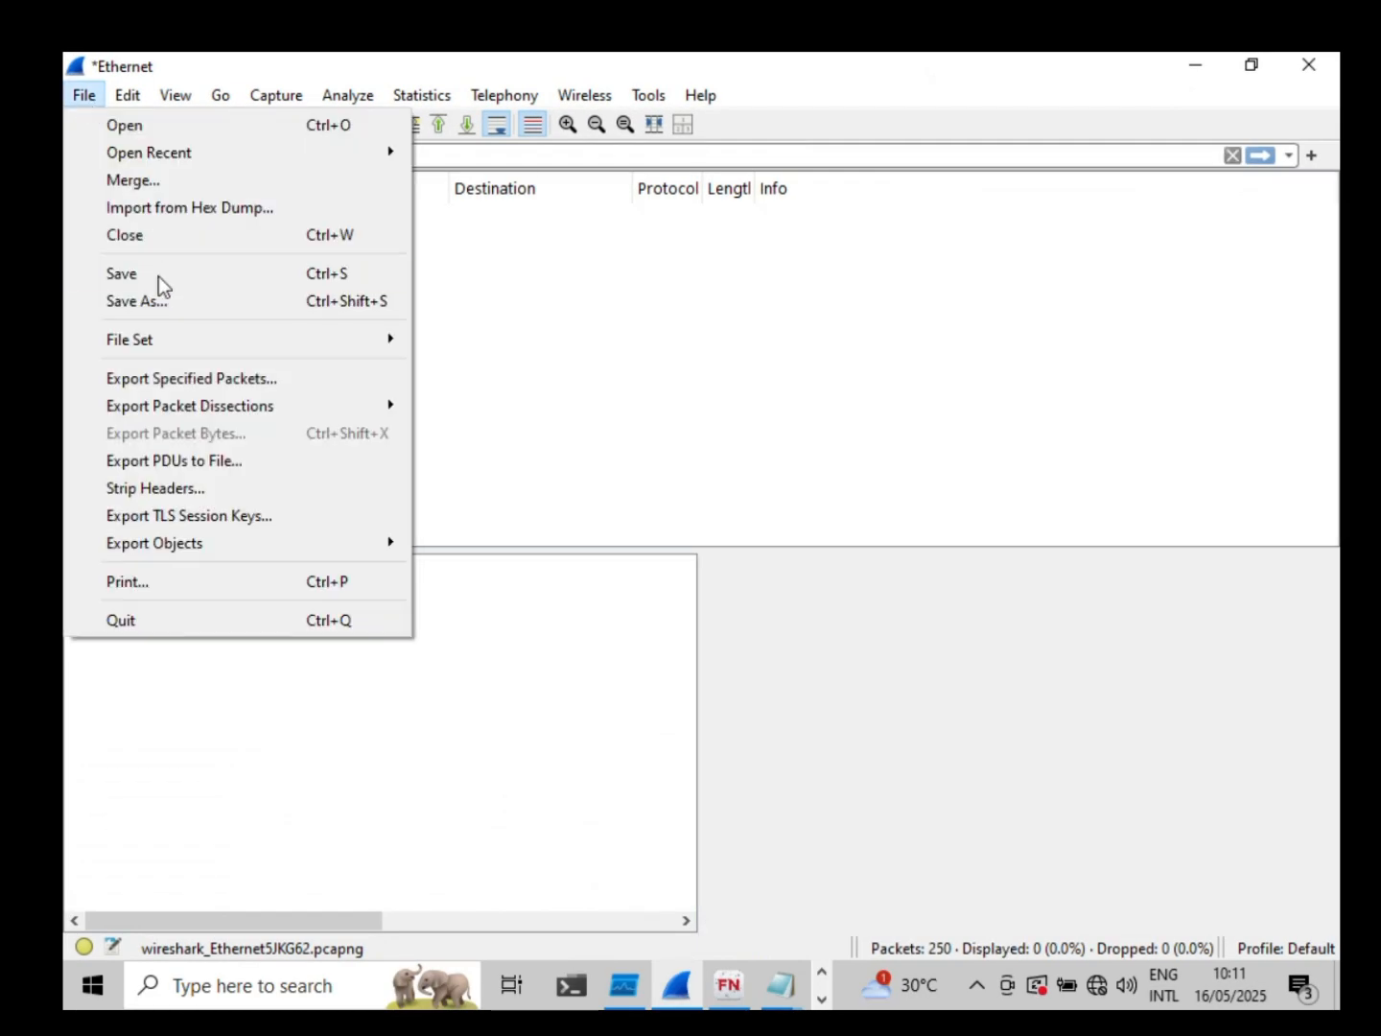
left_click(152, 302)
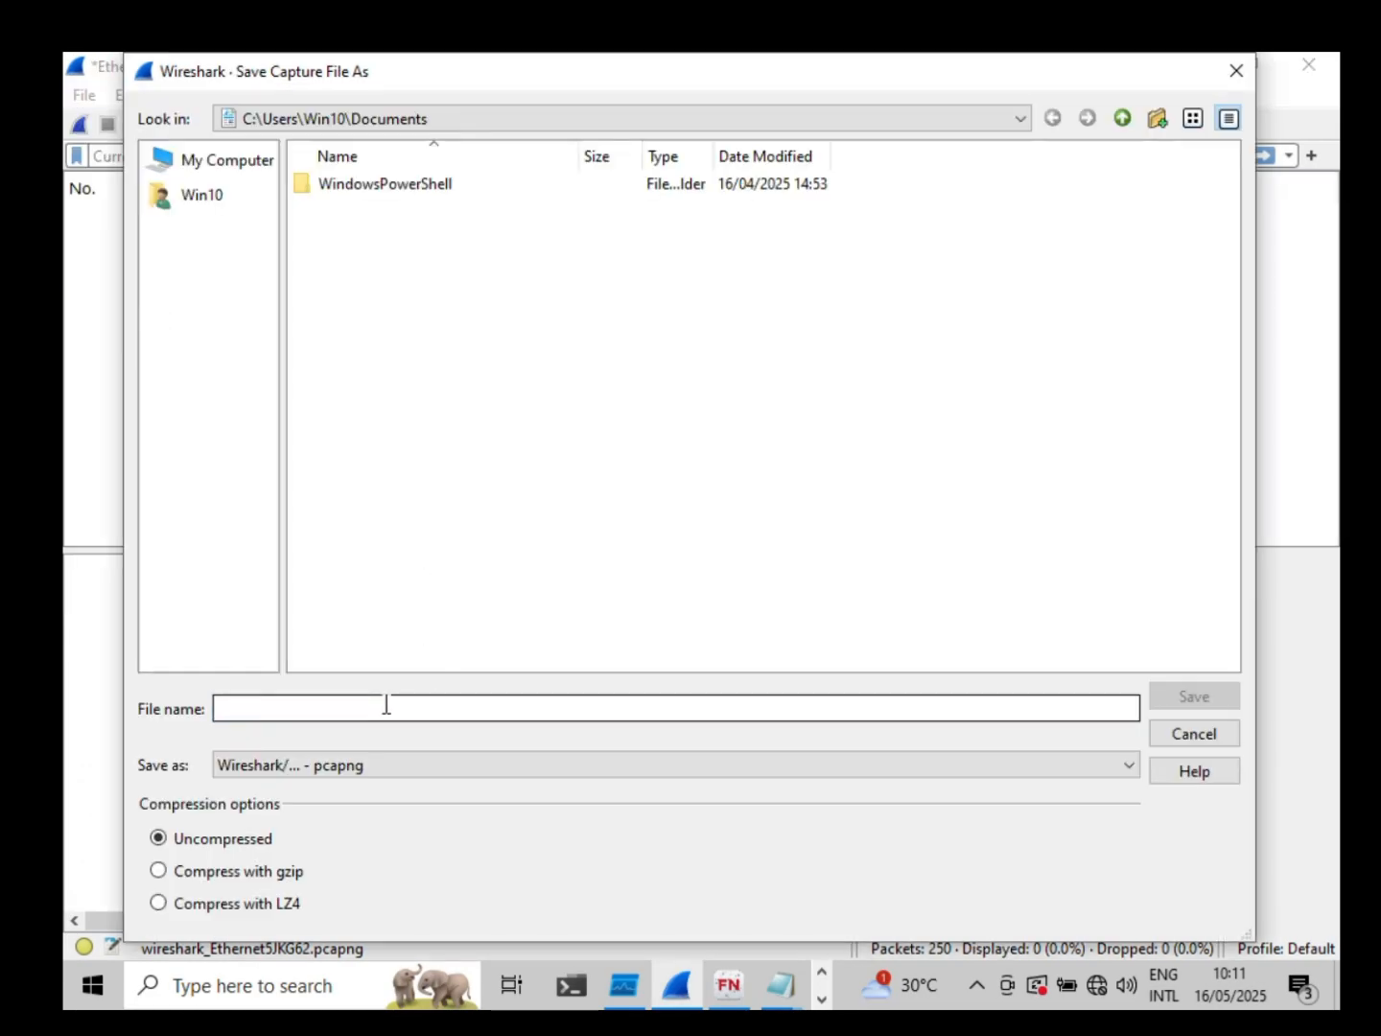
type("staic")
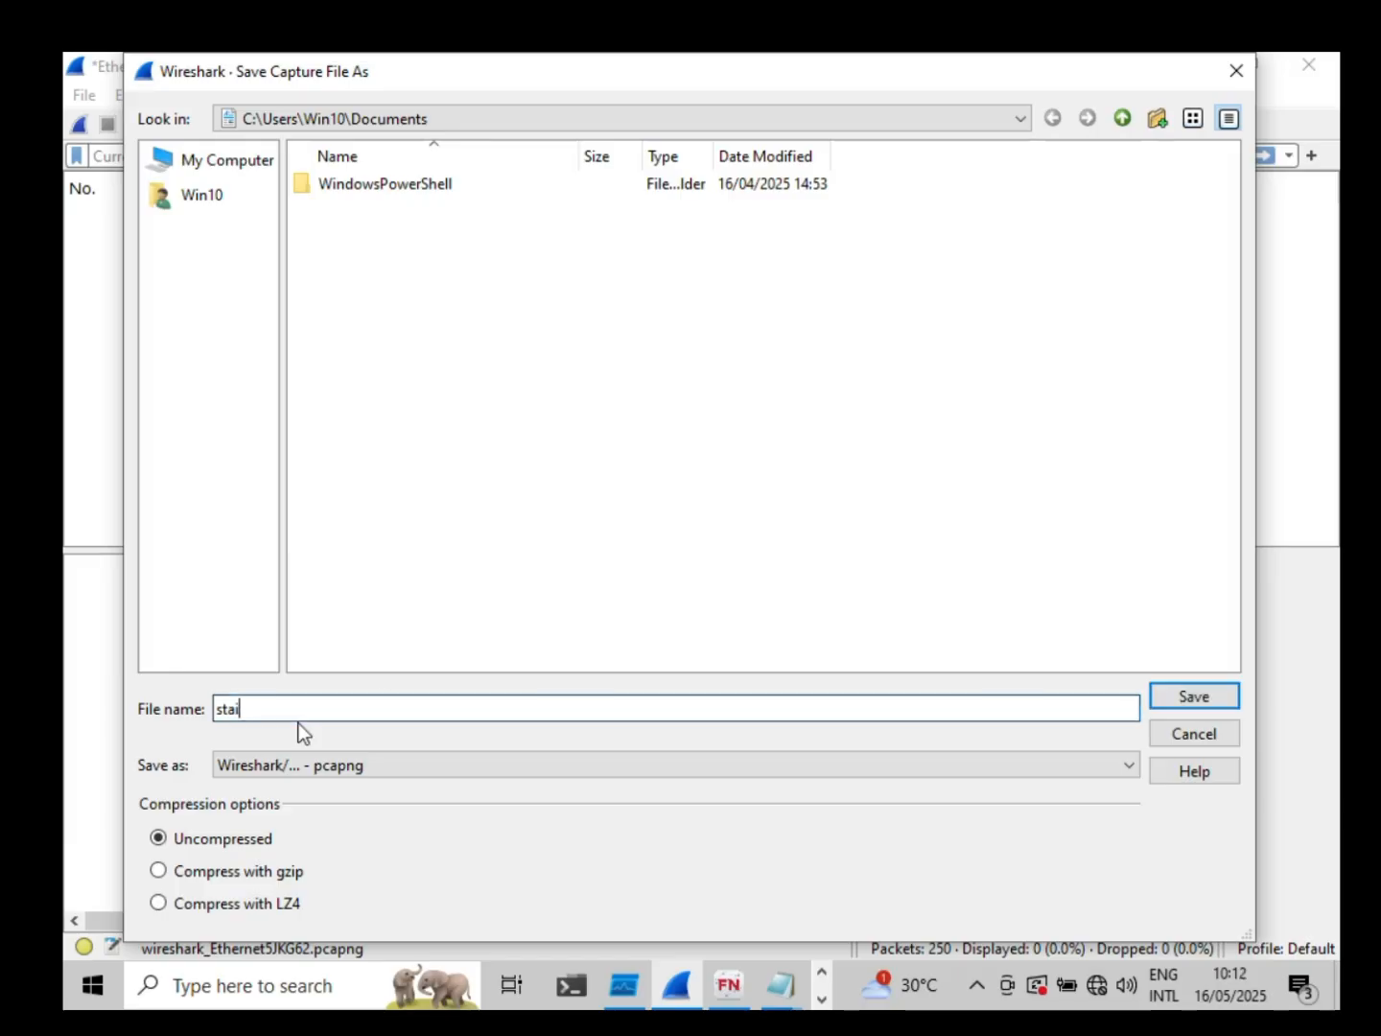
key("BackSpace")
key("BackSpace")
key("BackSpace")
key("BackSpace")
key("BackSpace")
type("dymani")
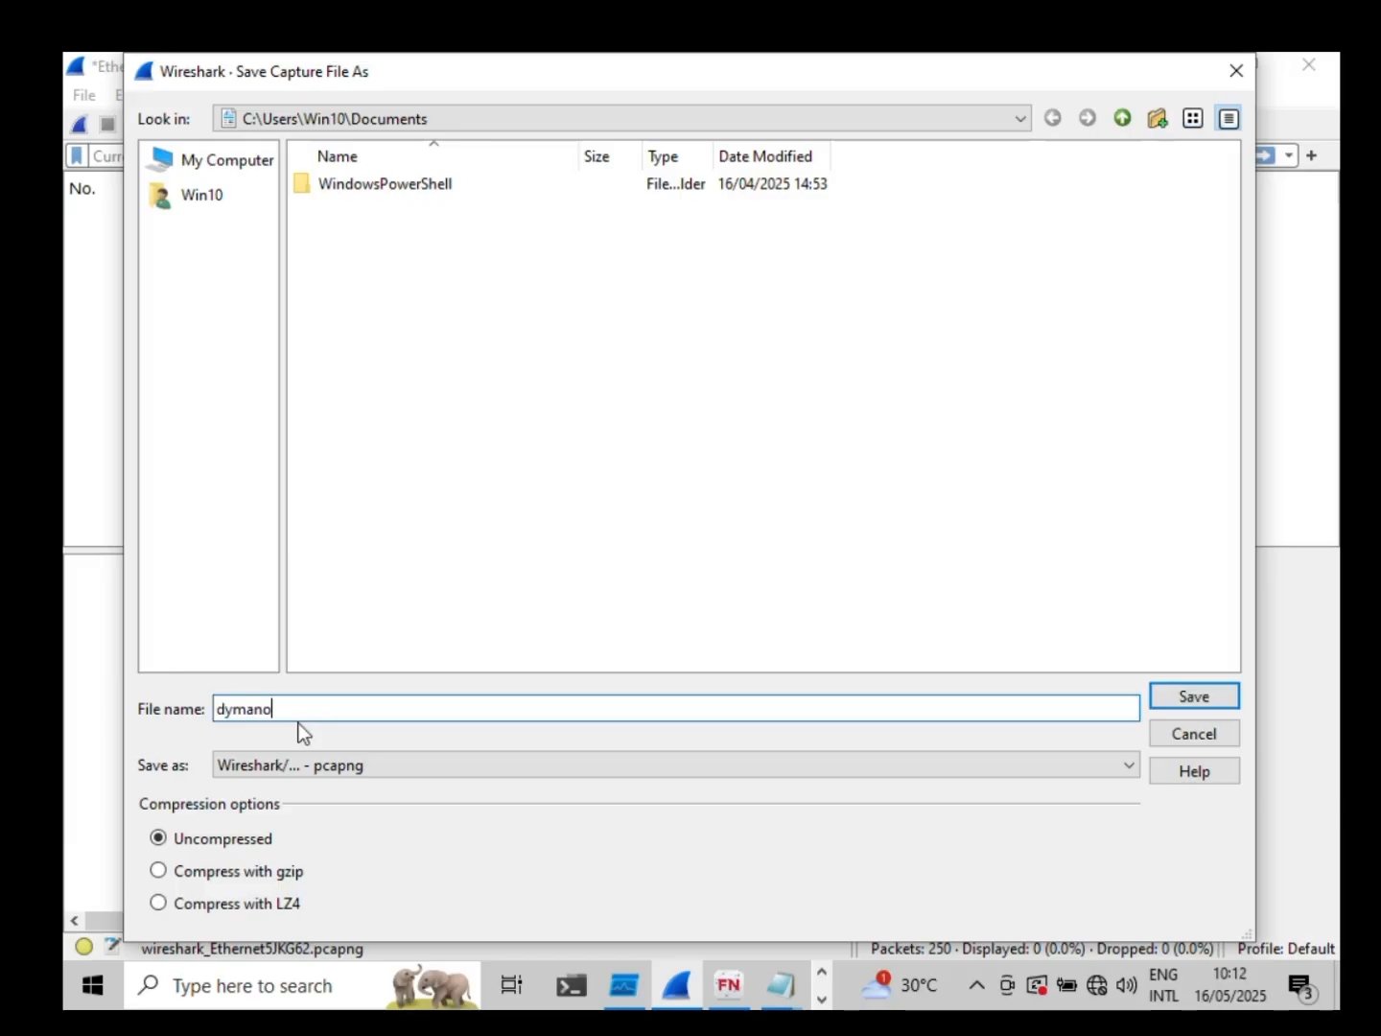
type("cmalAna")
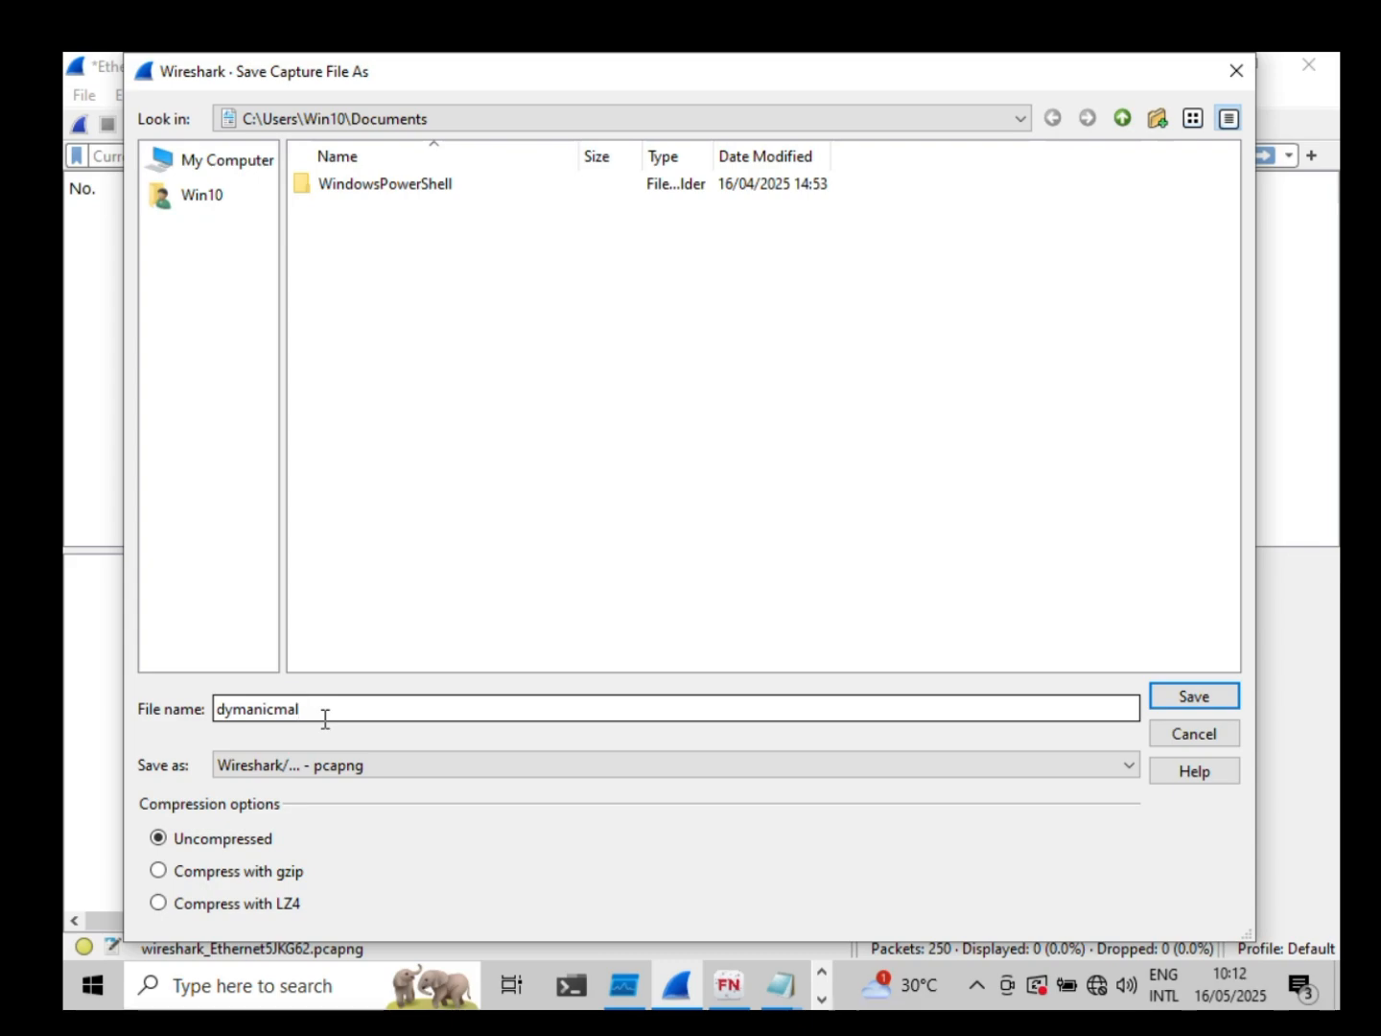
left_click(1203, 697)
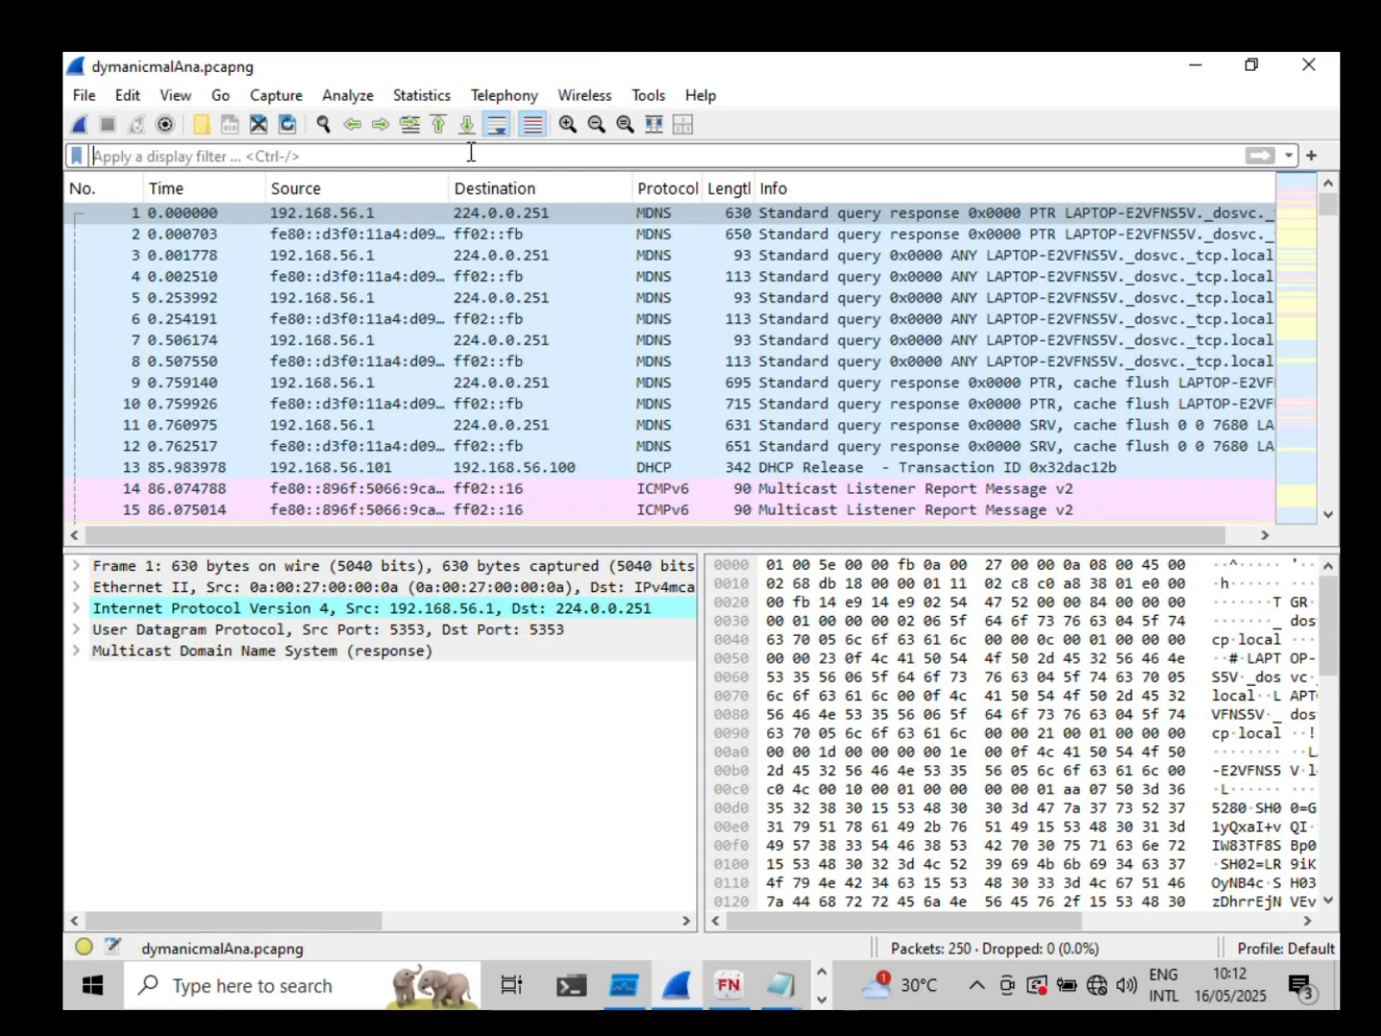
Step: Filter the saved capture for dns packets, check the packet list and clear the display filter
type("dns")
key("Return")
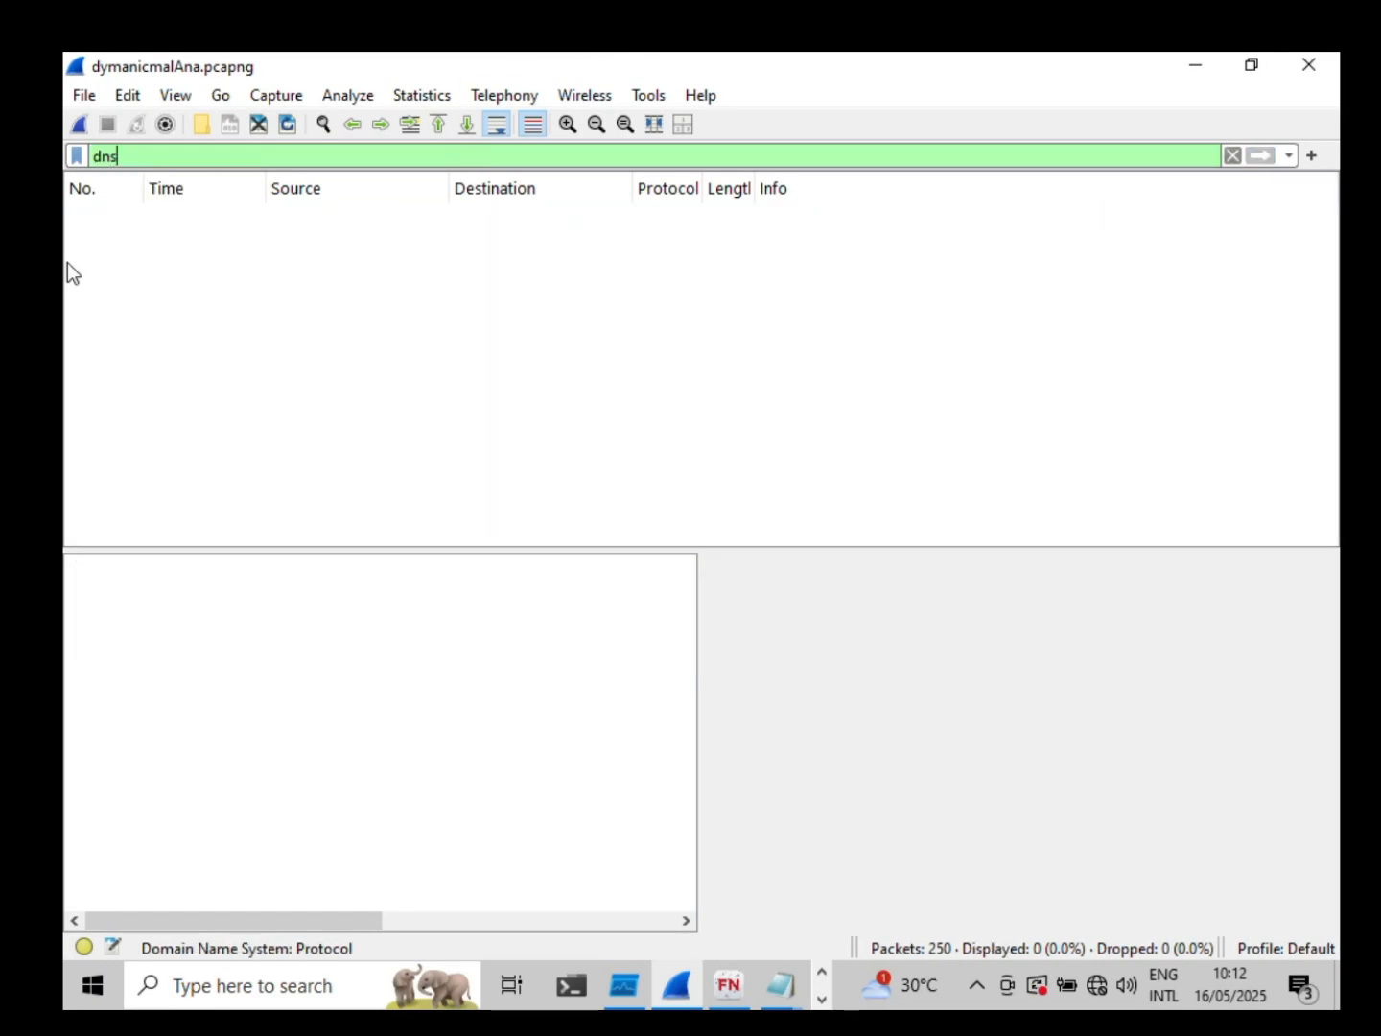
left_click(1232, 156)
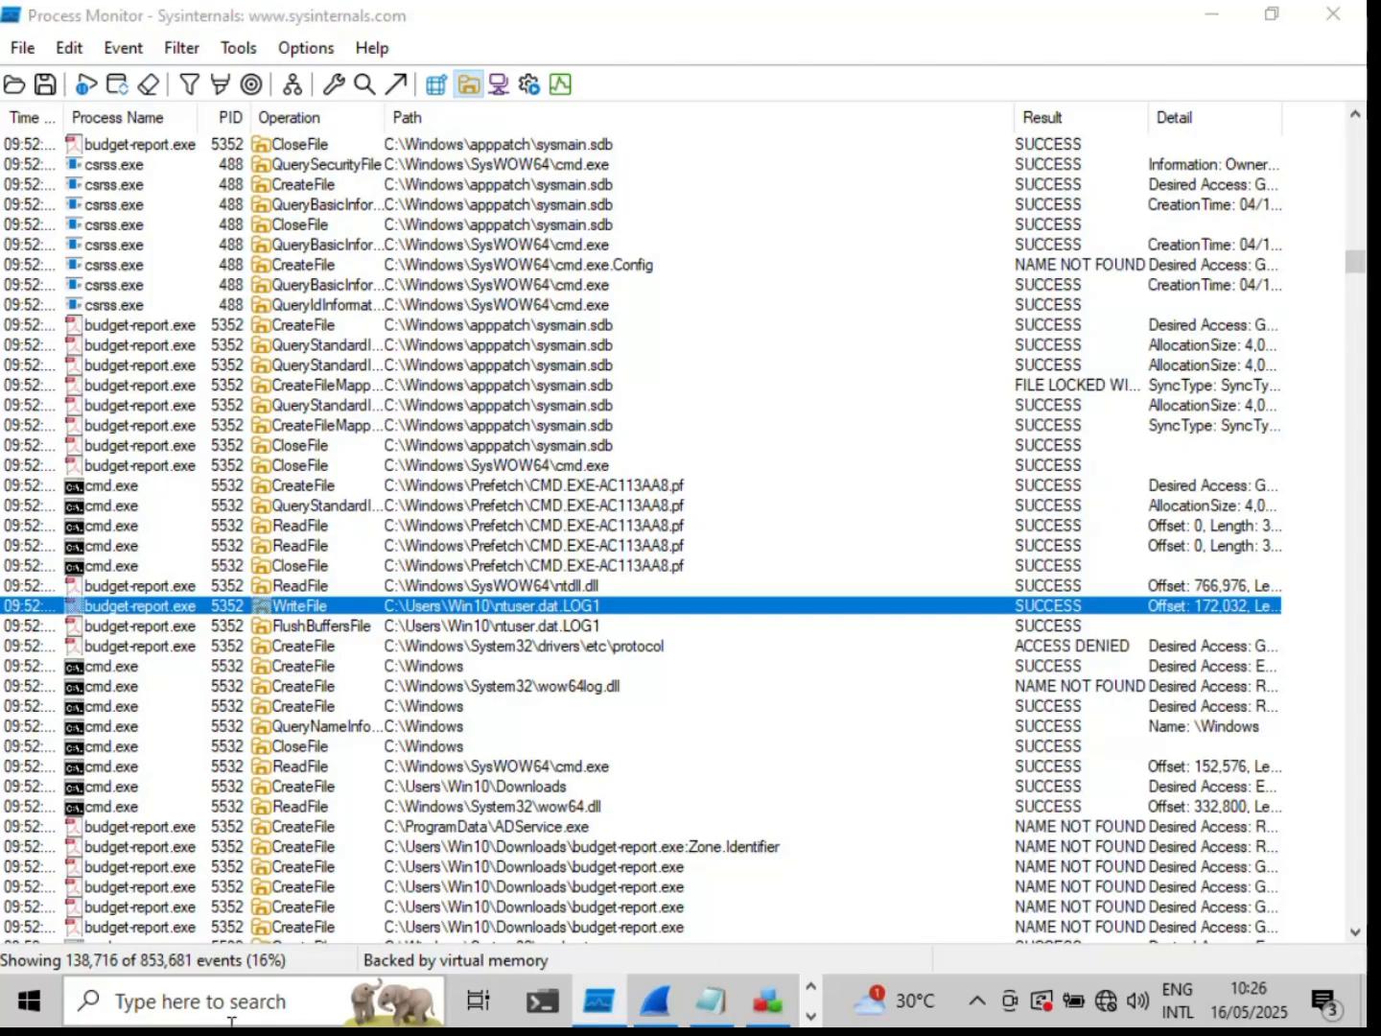
Step: Open Task Manager and inspect the startup programs, selecting the bindiff_config_setup.exe entry
left_click(231, 1002)
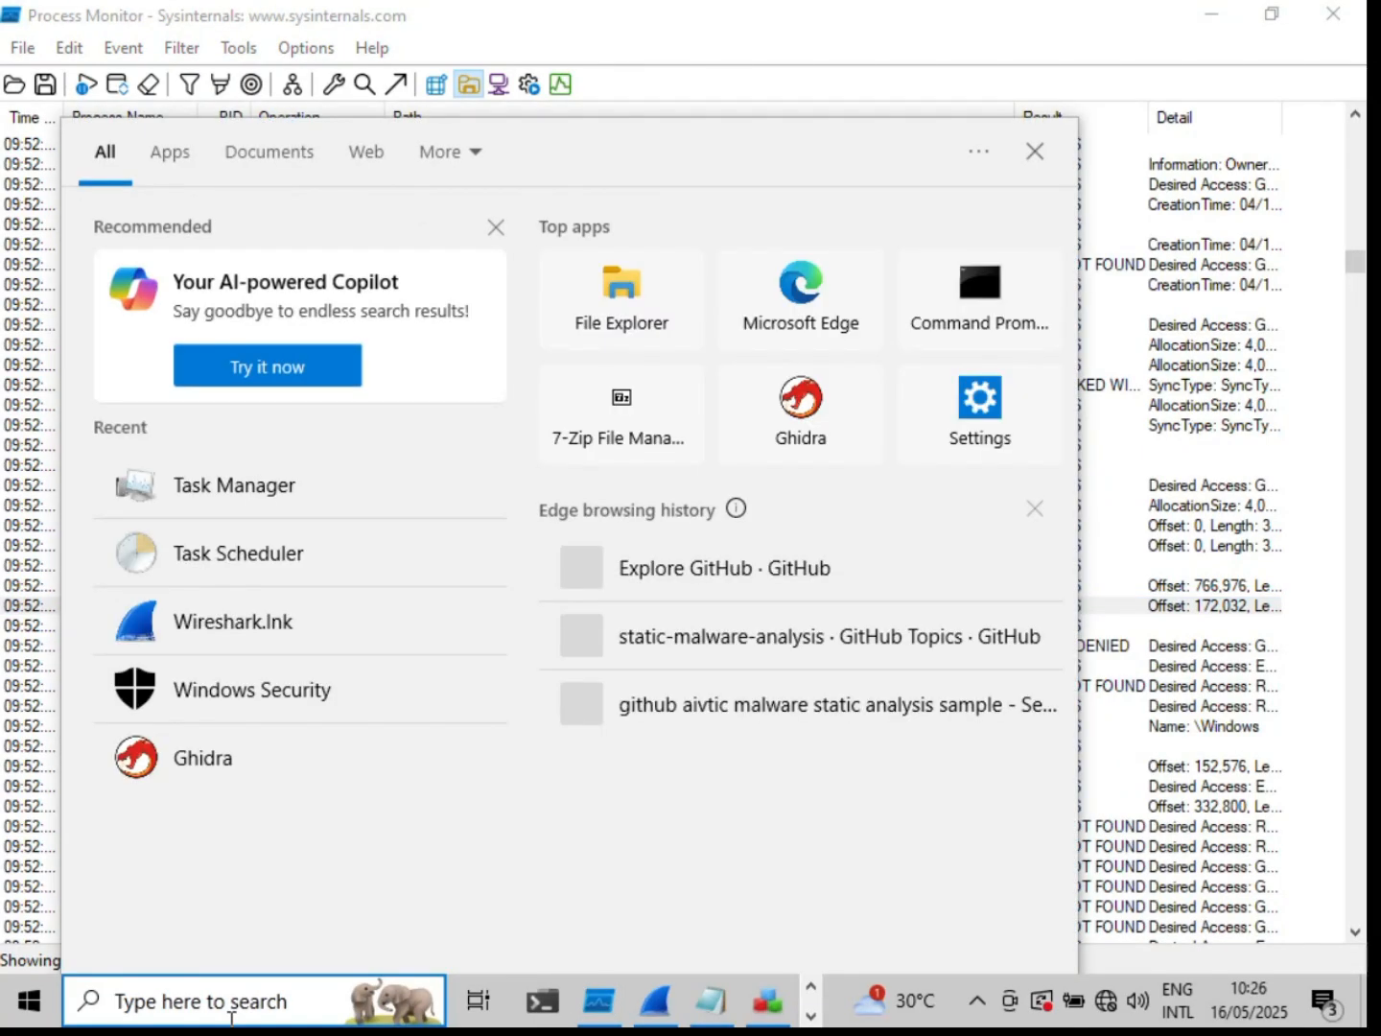
type("tas")
left_click(283, 396)
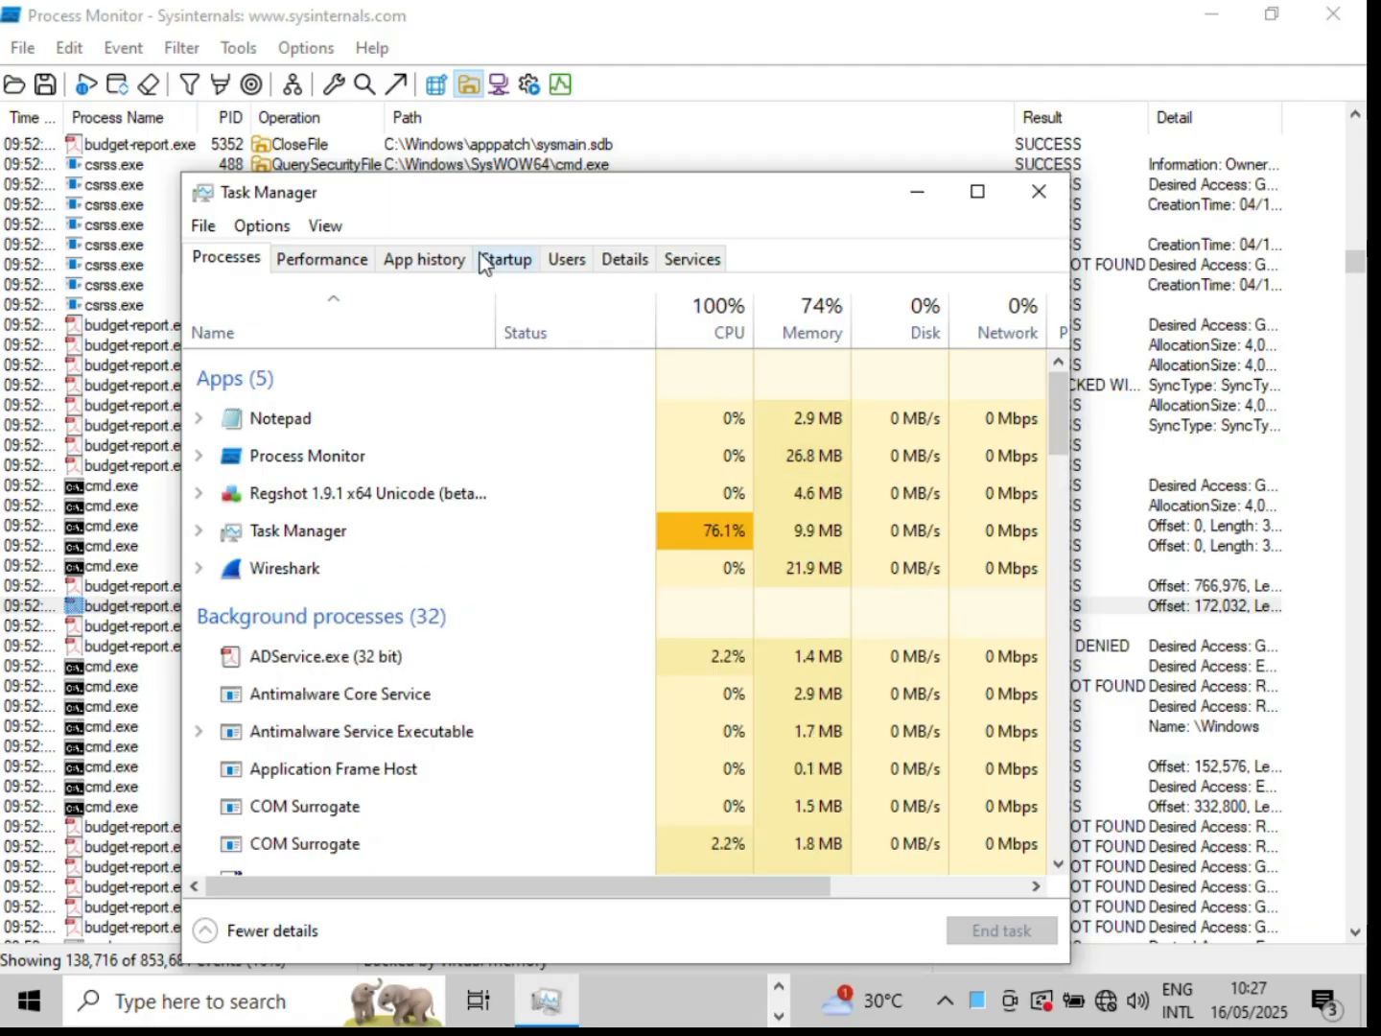
left_click(498, 259)
left_click(351, 407)
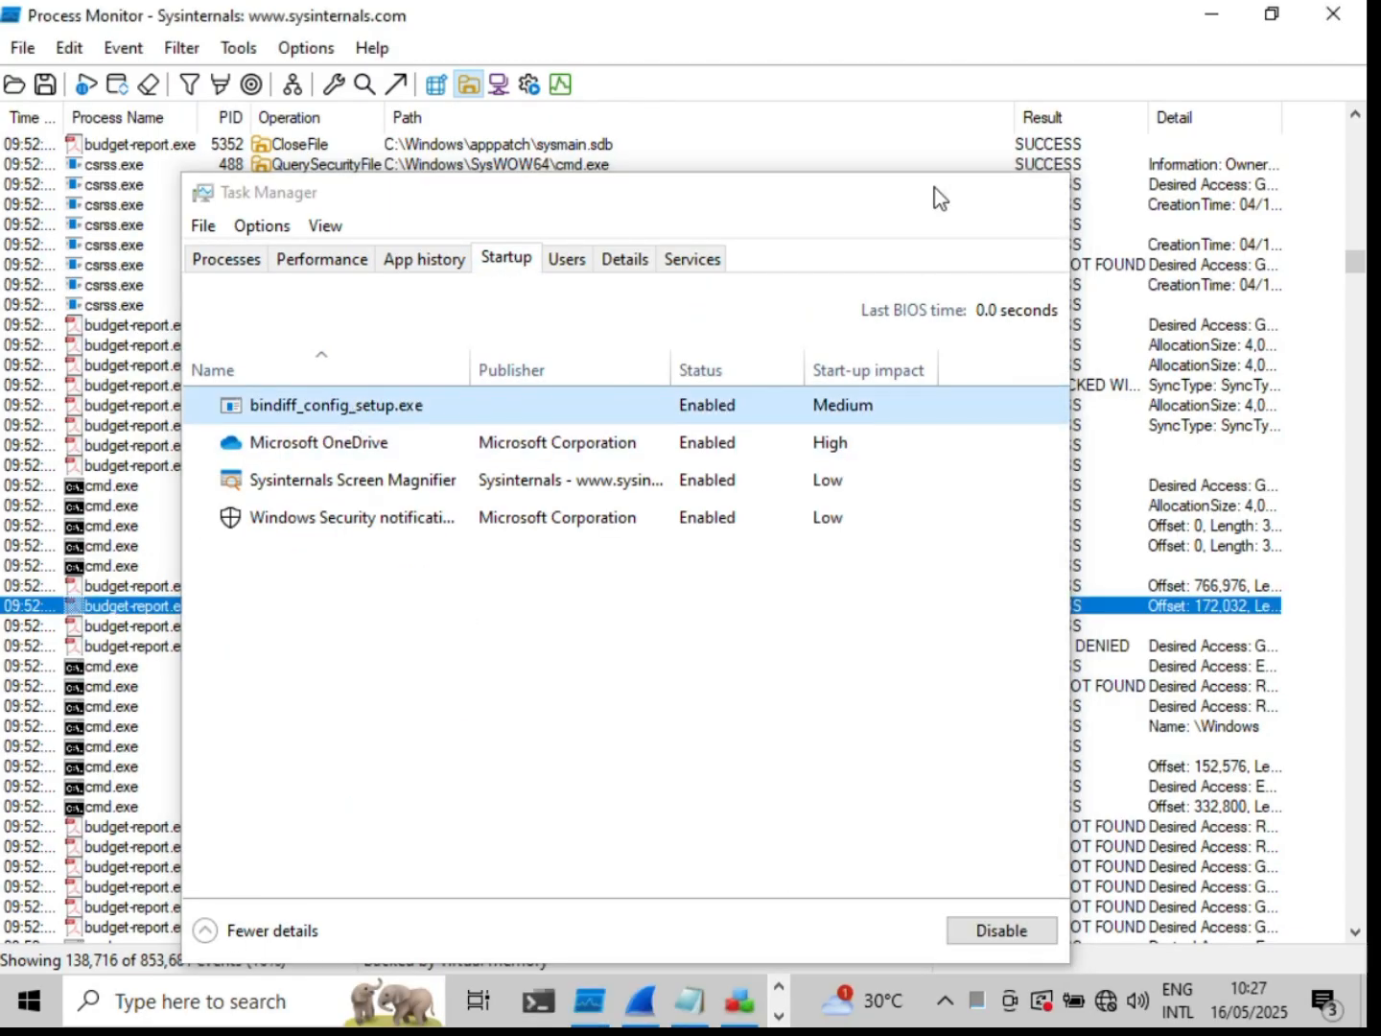
Step: Switch to regshot_compare.txt in Notepad, search downward for "keys added" and close the search
left_click(688, 1001)
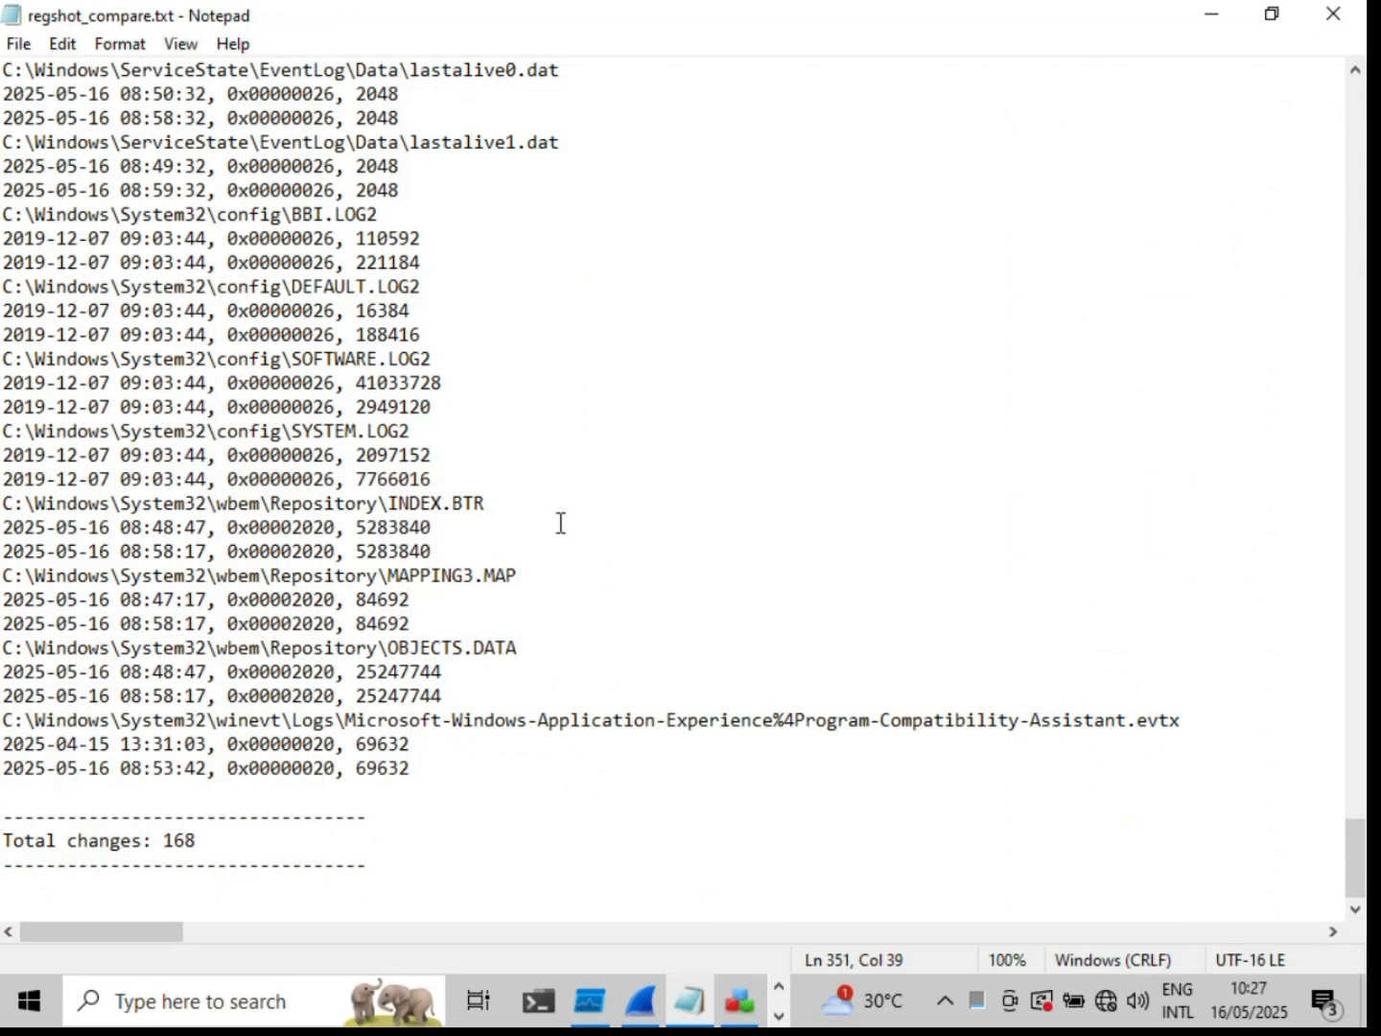
left_click(561, 522)
scroll(560, 523, "up", 15)
key("ctrl+f")
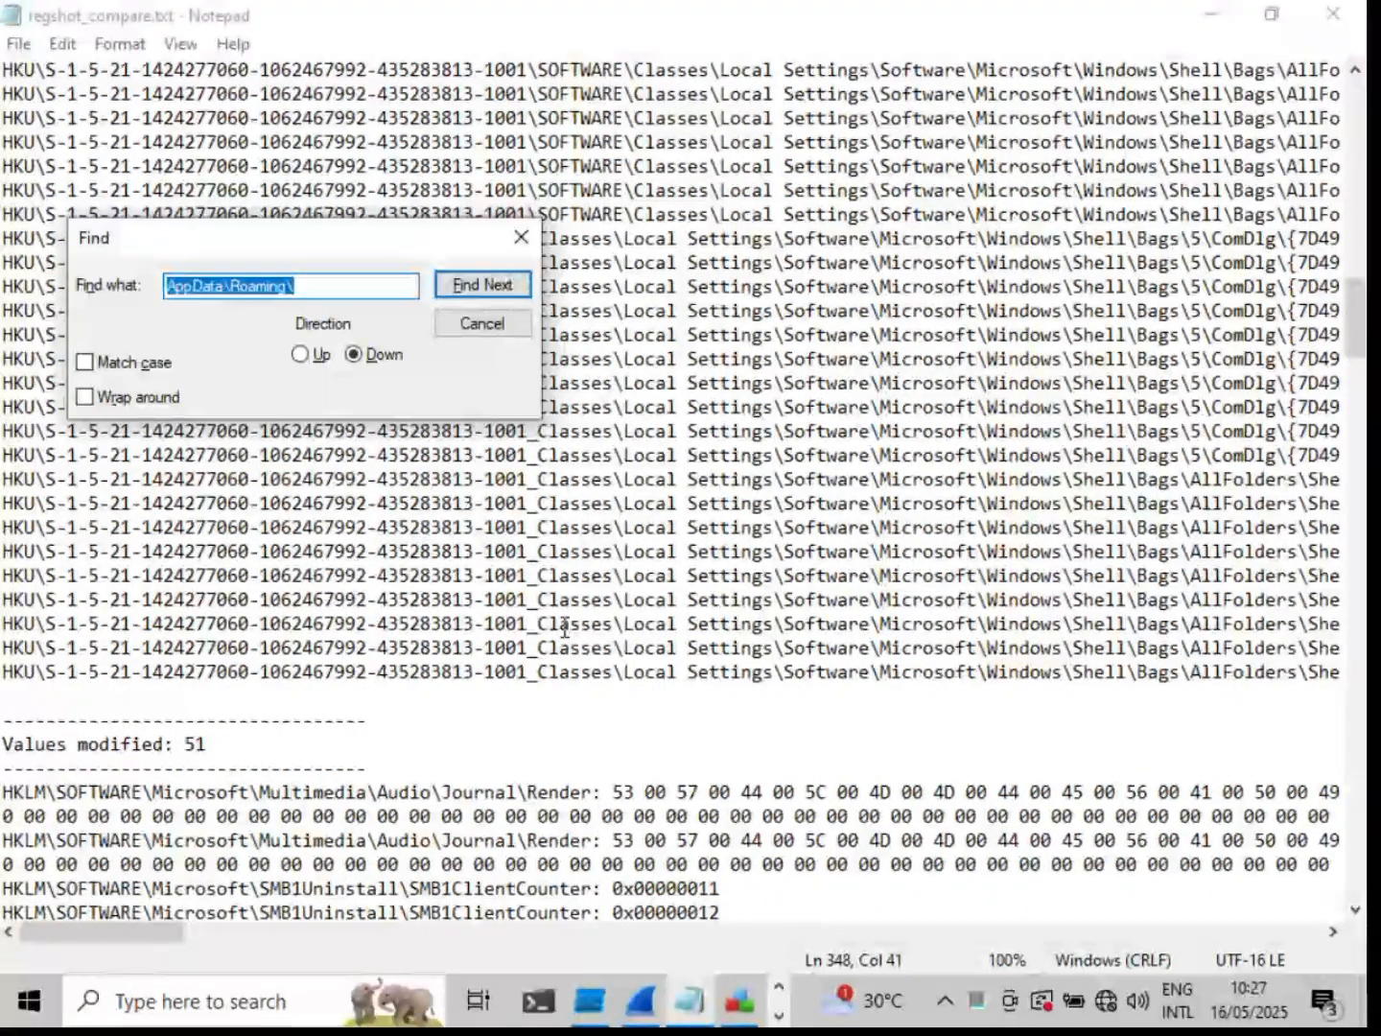
key("BackSpace")
type("kets as")
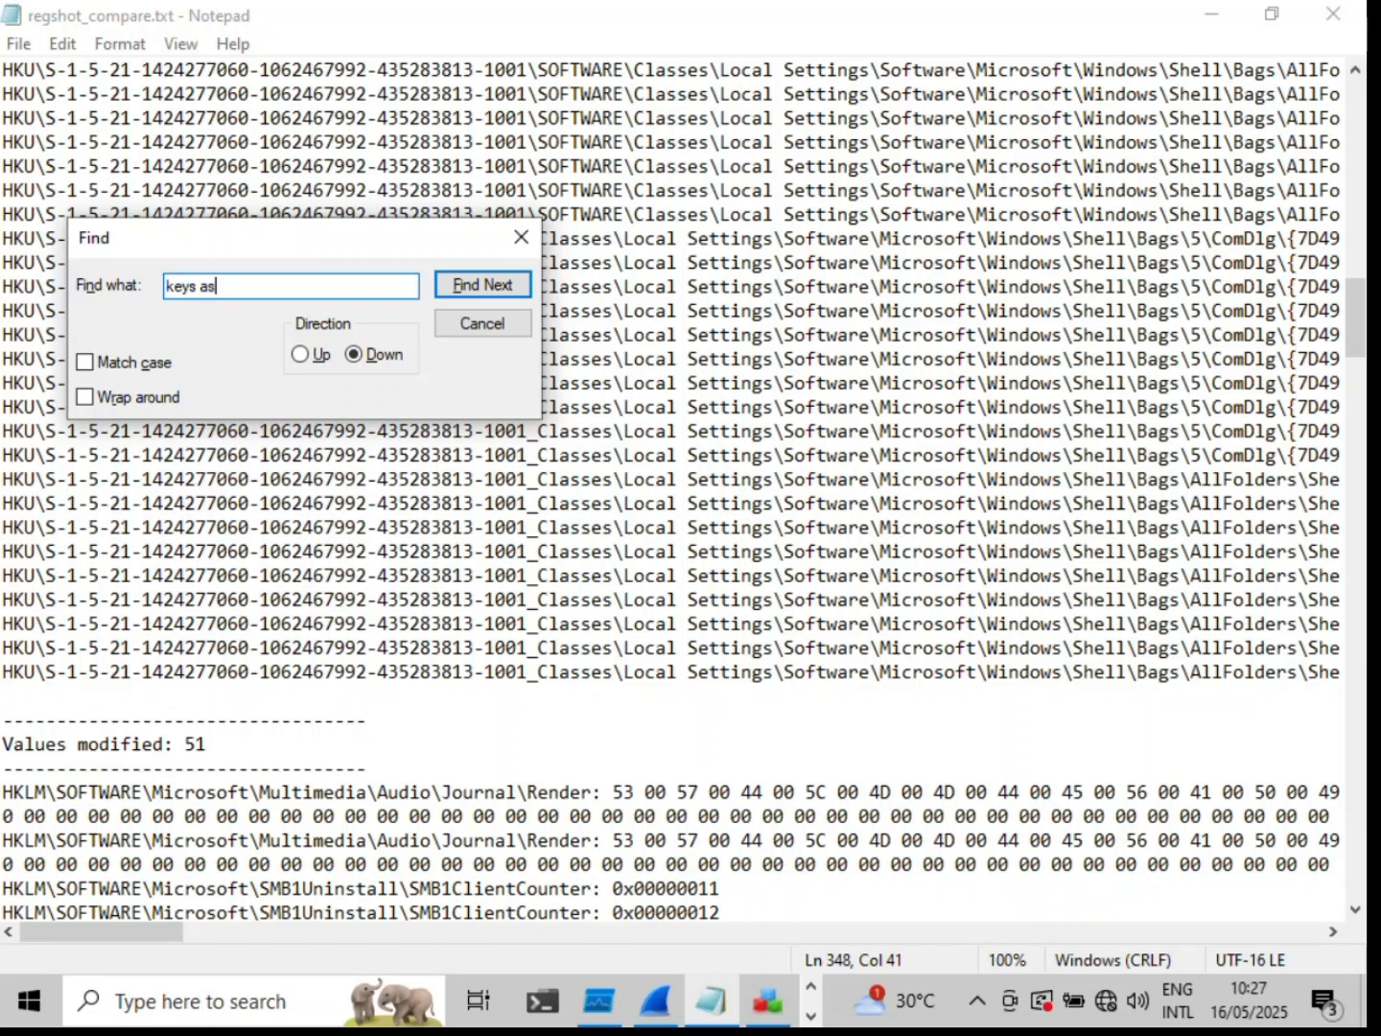
key("BackSpace")
type("dded")
key("Return")
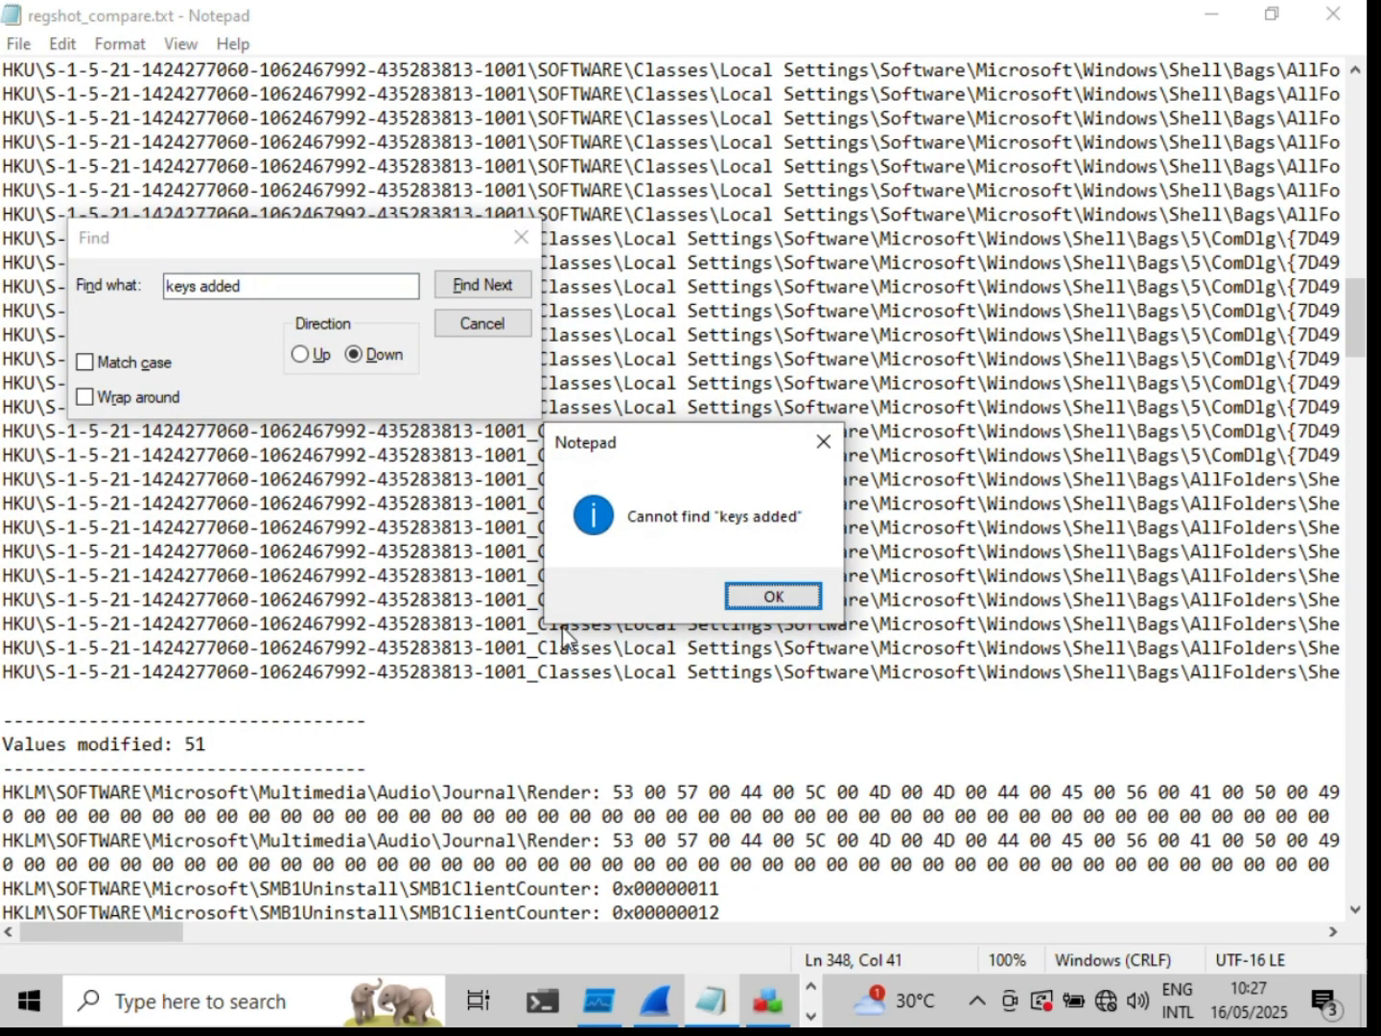
left_click(764, 613)
left_click(521, 238)
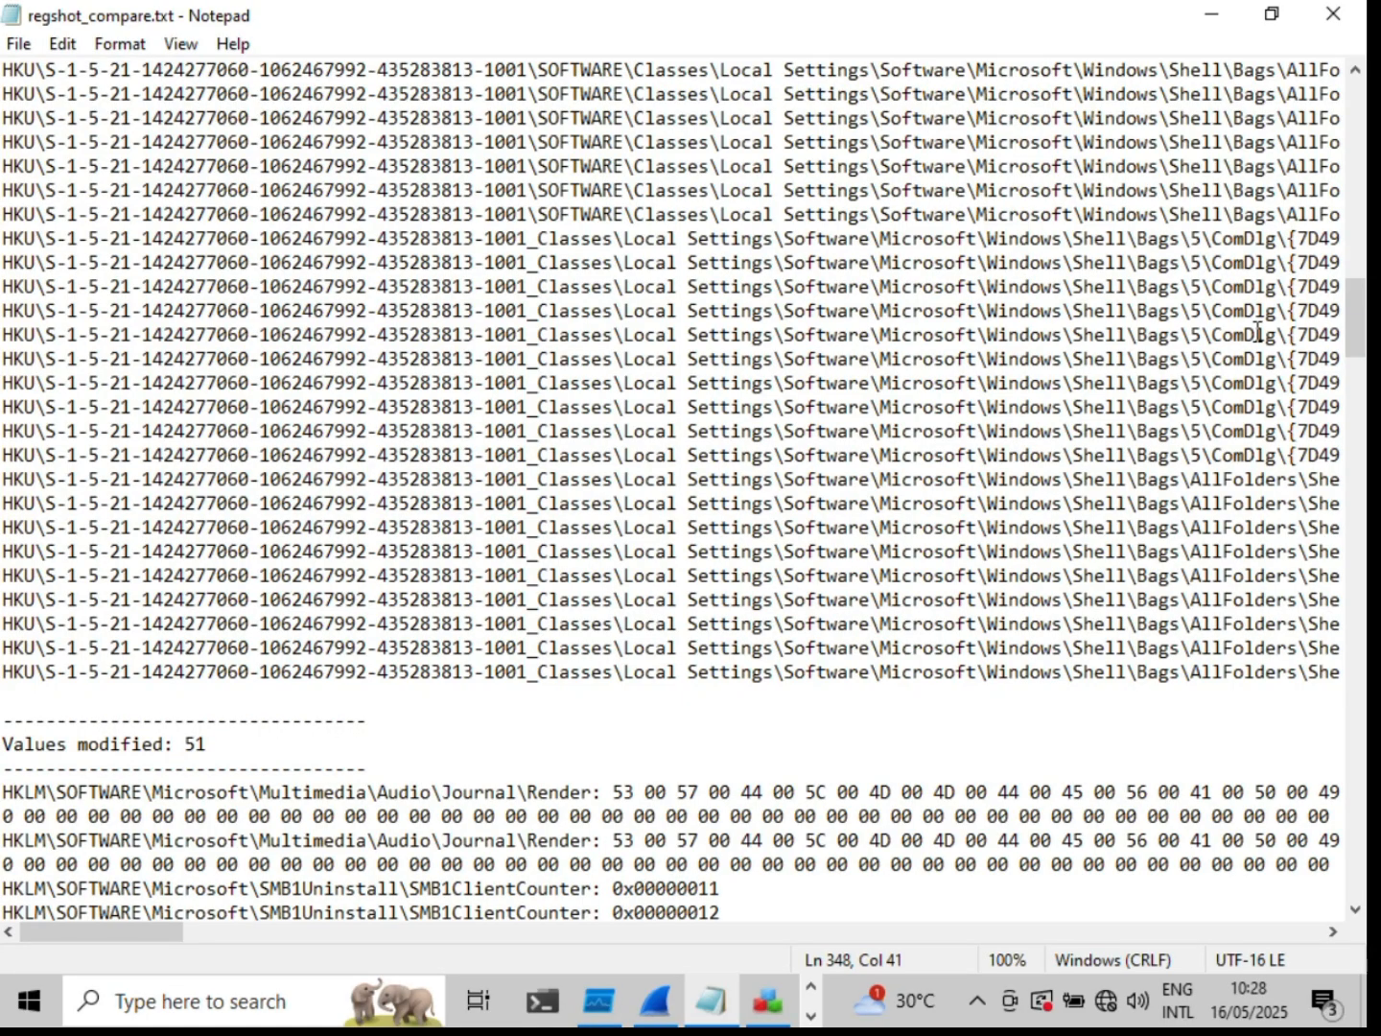
Step: Return to the beginning of the Regshot comparison and examine the full paths of the deleted and added registry keys
left_click_drag(1355, 317, 1354, 118)
left_click(591, 526)
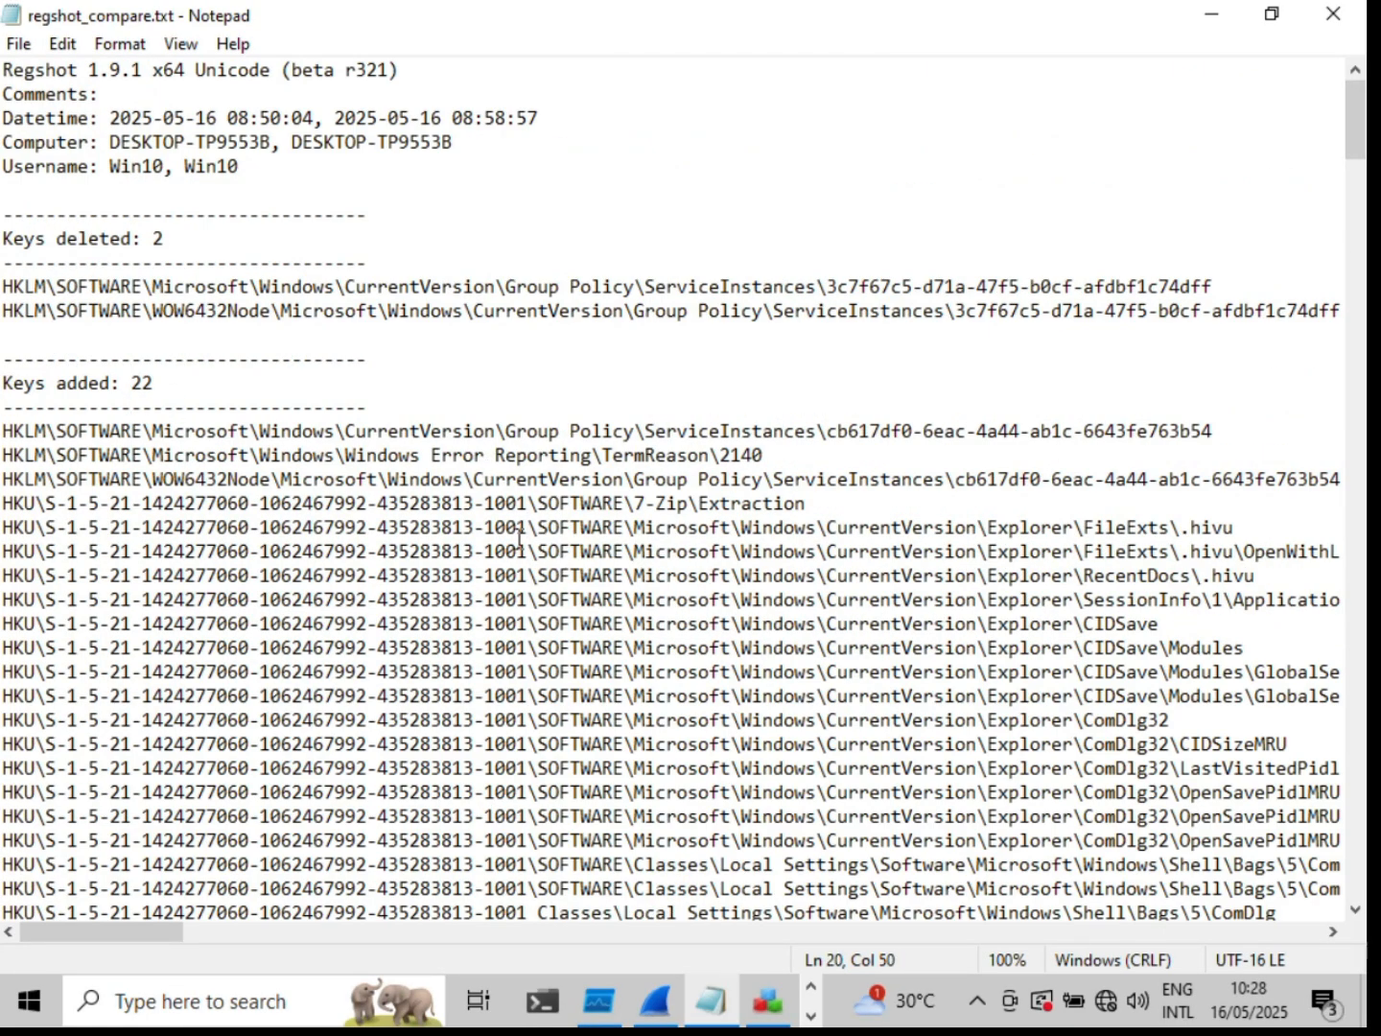
scroll(518, 540, "down", 3)
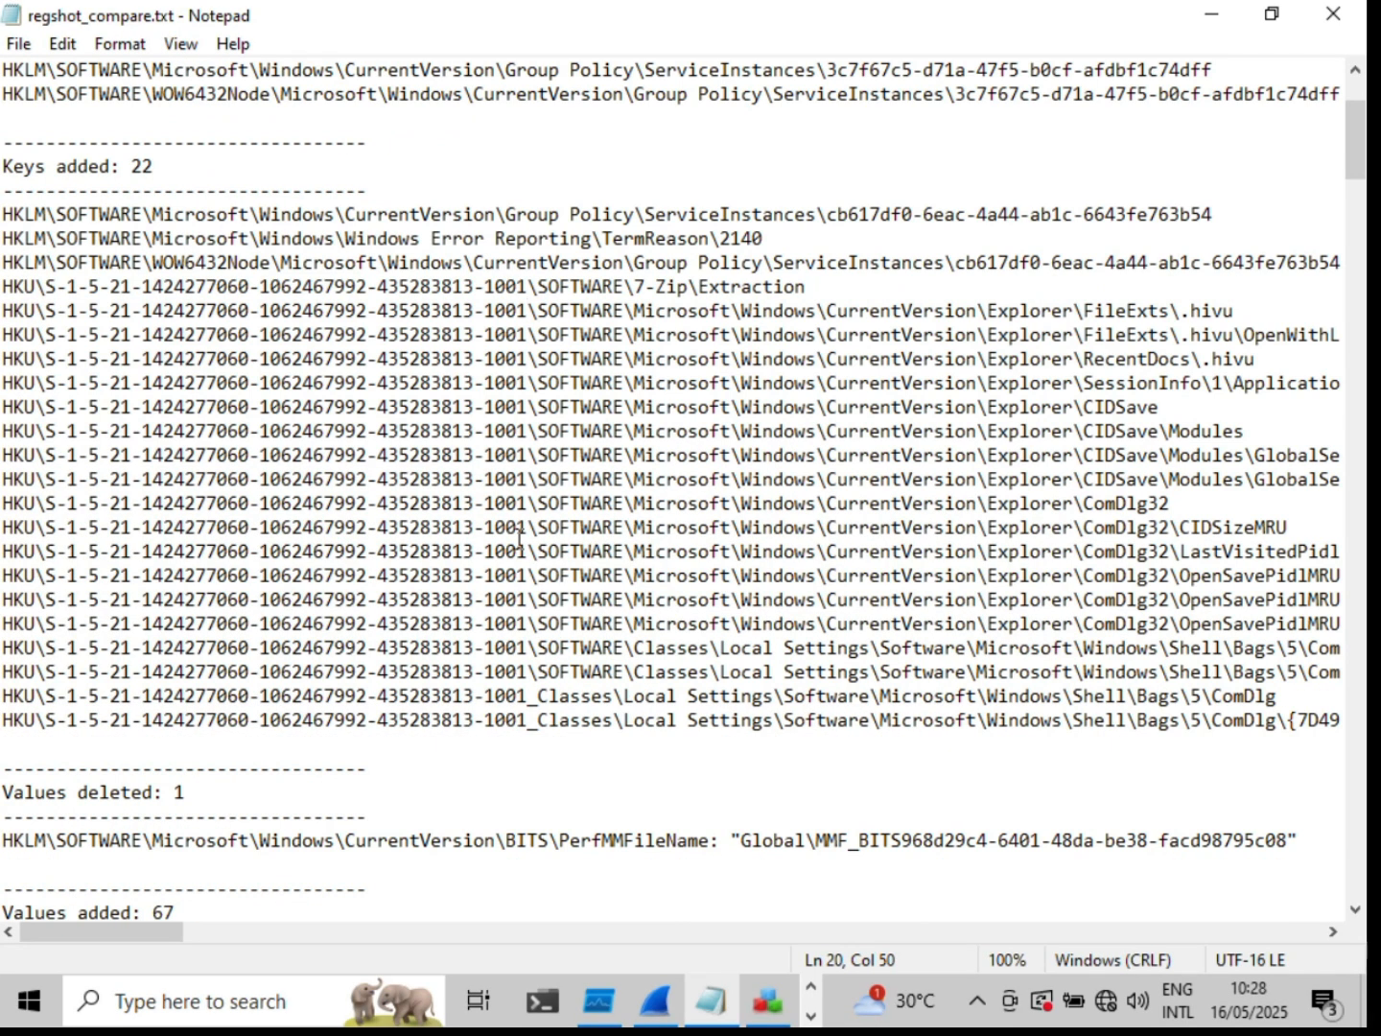
scroll(519, 540, "right", 5)
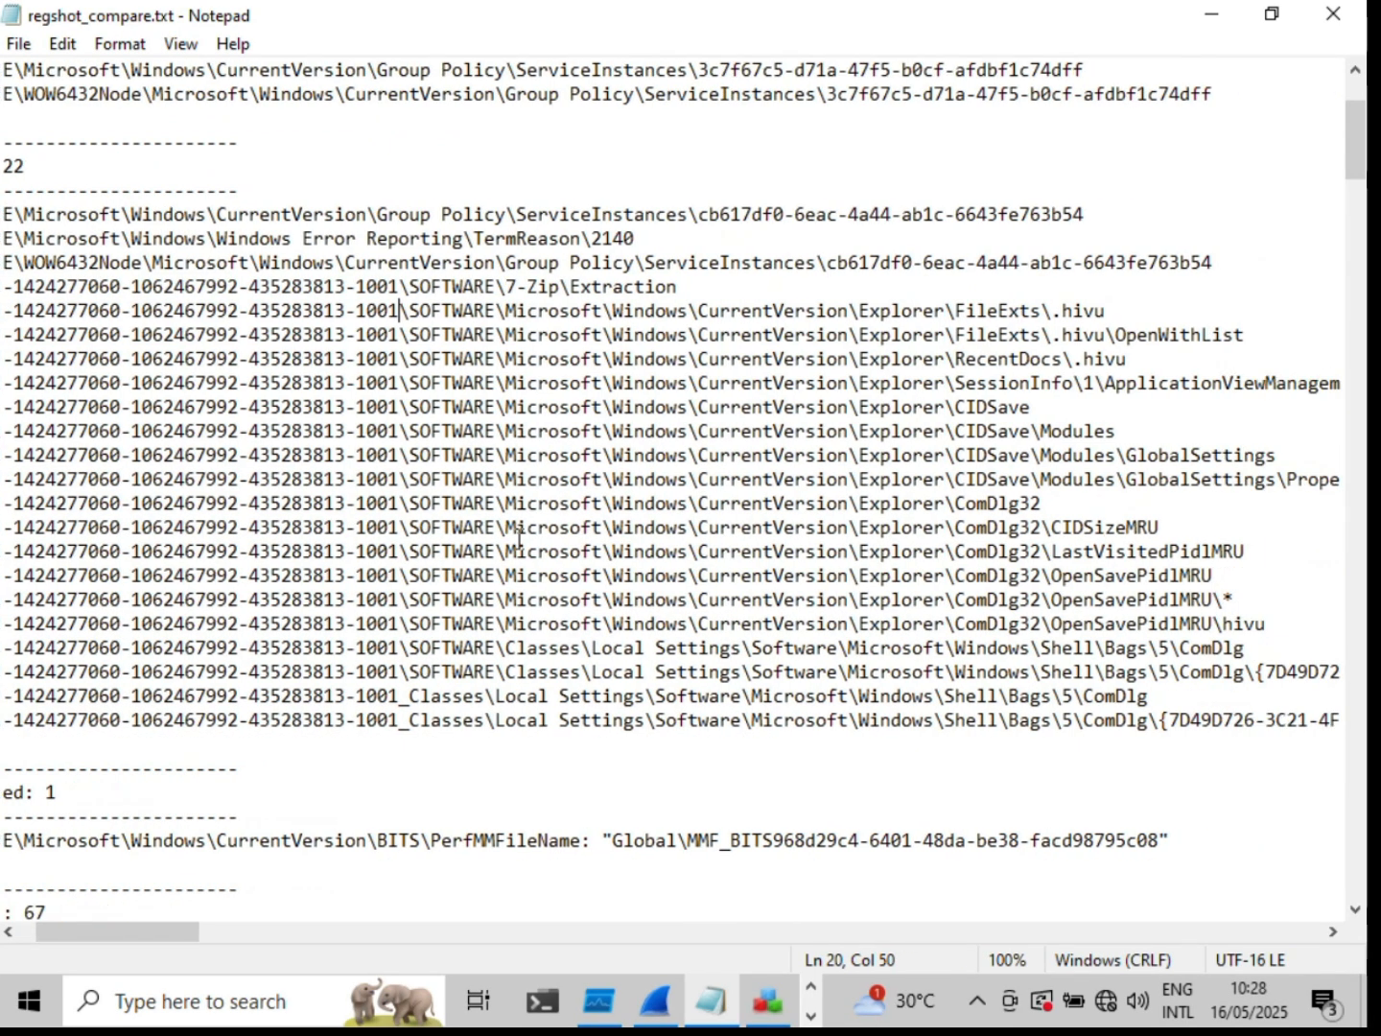
scroll(520, 539, "right", 8)
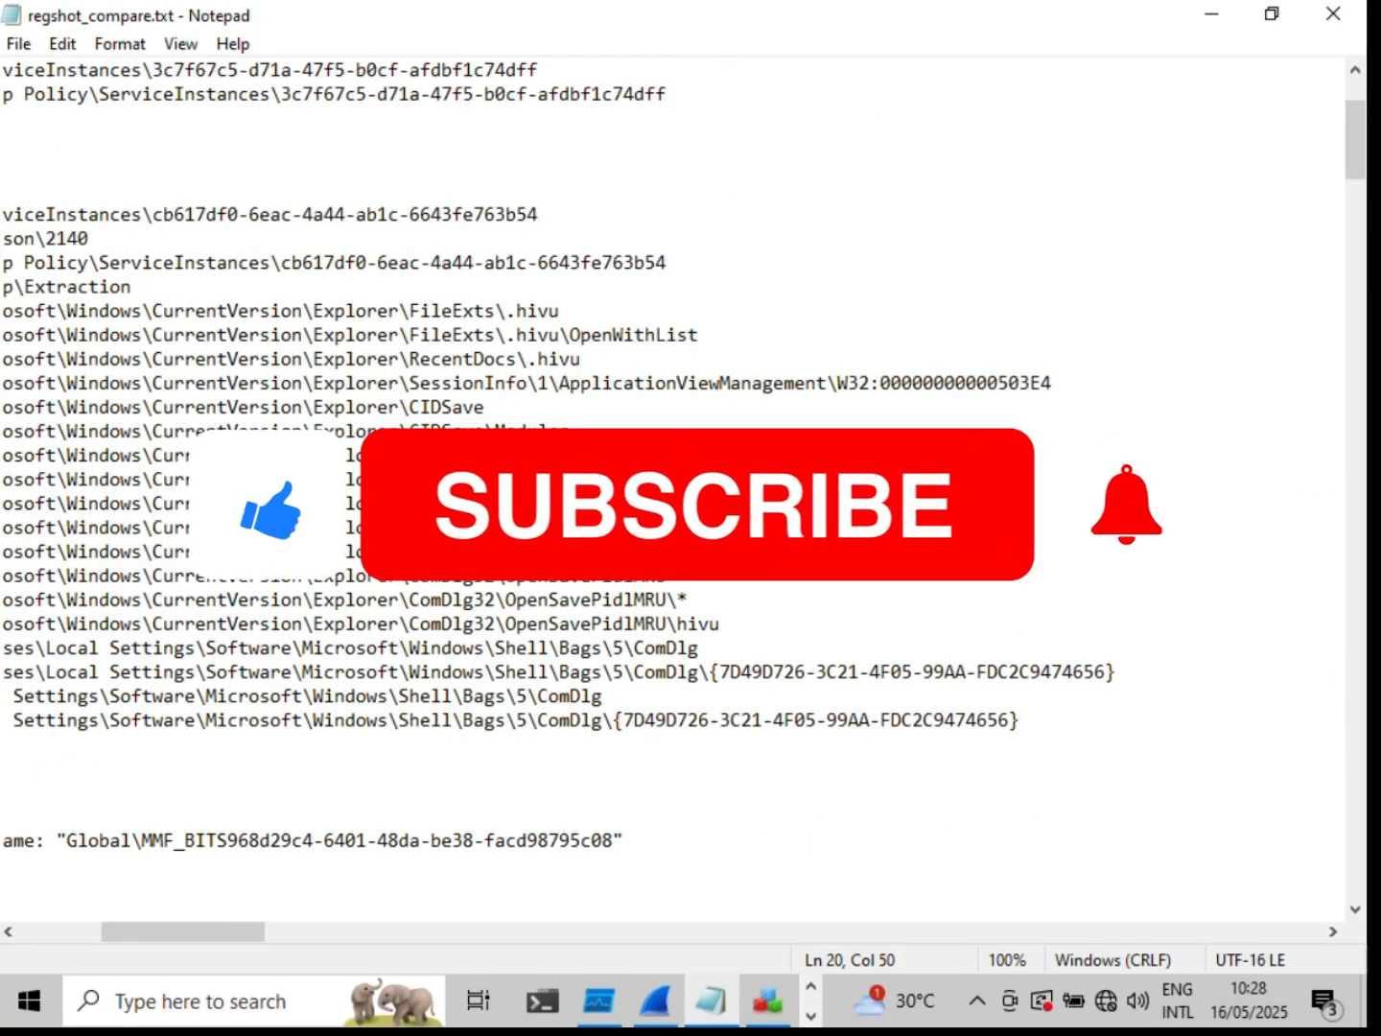
scroll(671, 480, "left", 13)
Step: Examine the added registry values, including the RunOnce entry for ADService.exe, and the modified values in the Regshot comparison
scroll(671, 479, "down", 7)
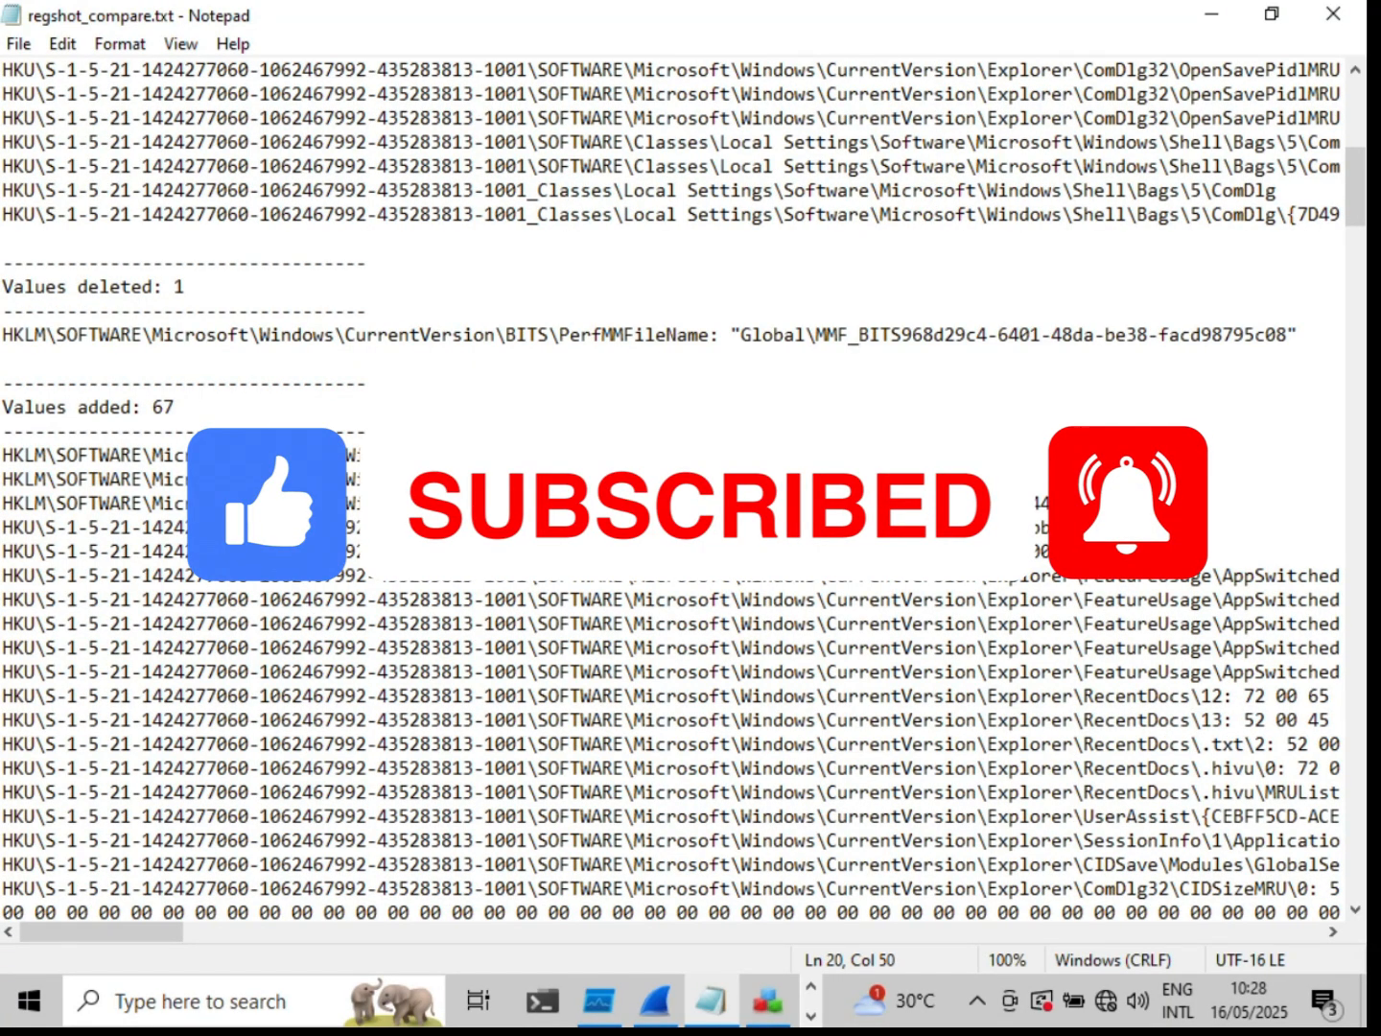
scroll(671, 479, "down", 3)
scroll(847, 708, "down", 1)
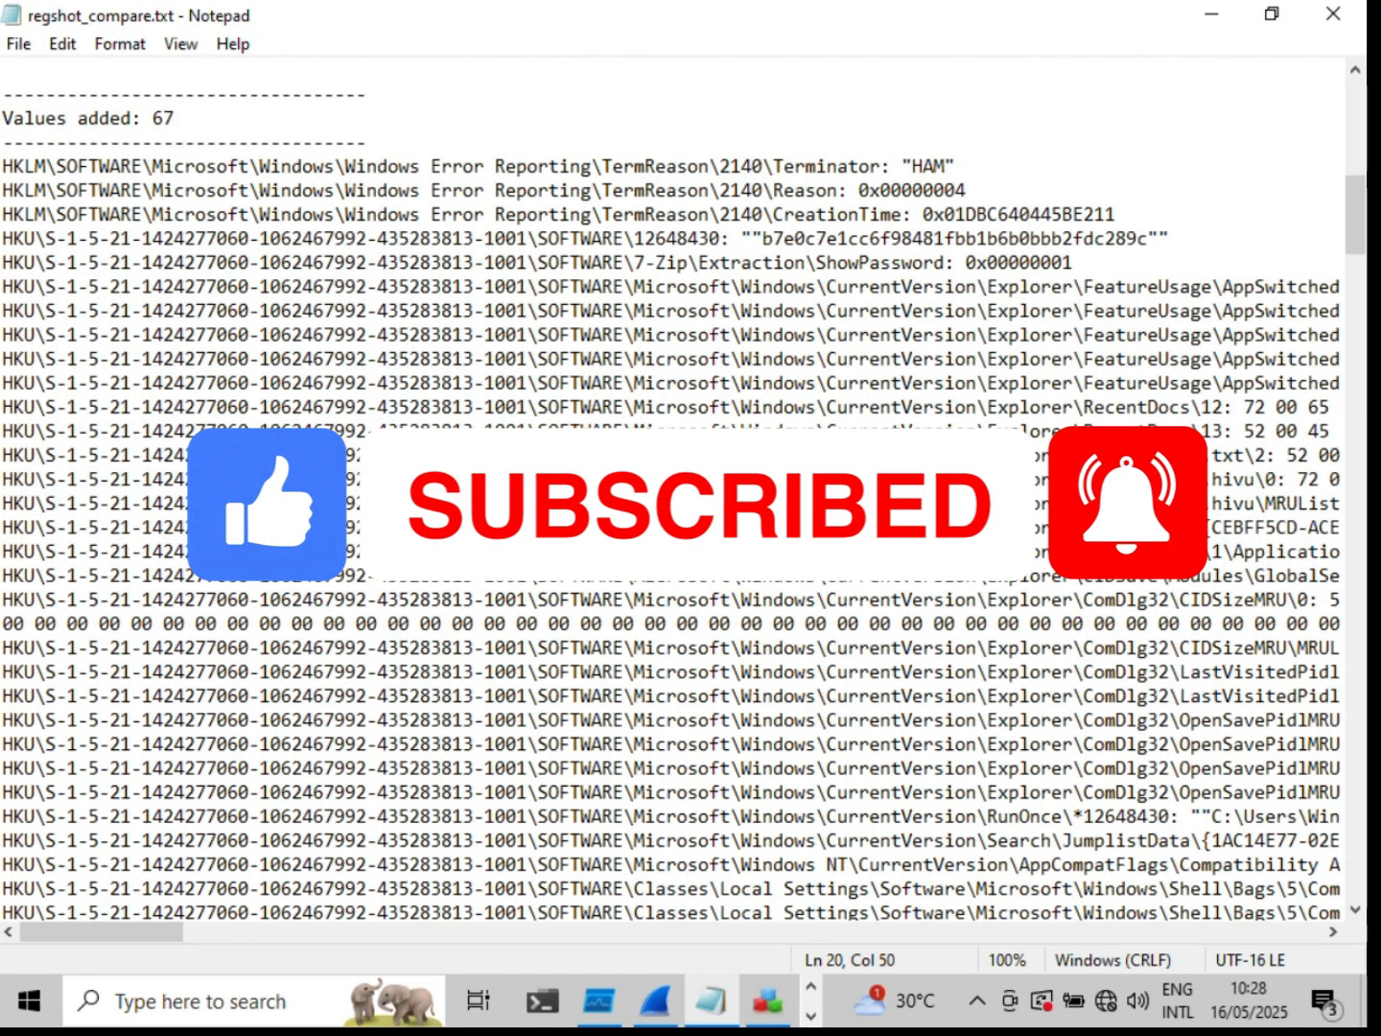
scroll(849, 708, "right", 3)
scroll(848, 708, "down", 1)
scroll(848, 707, "right", 7)
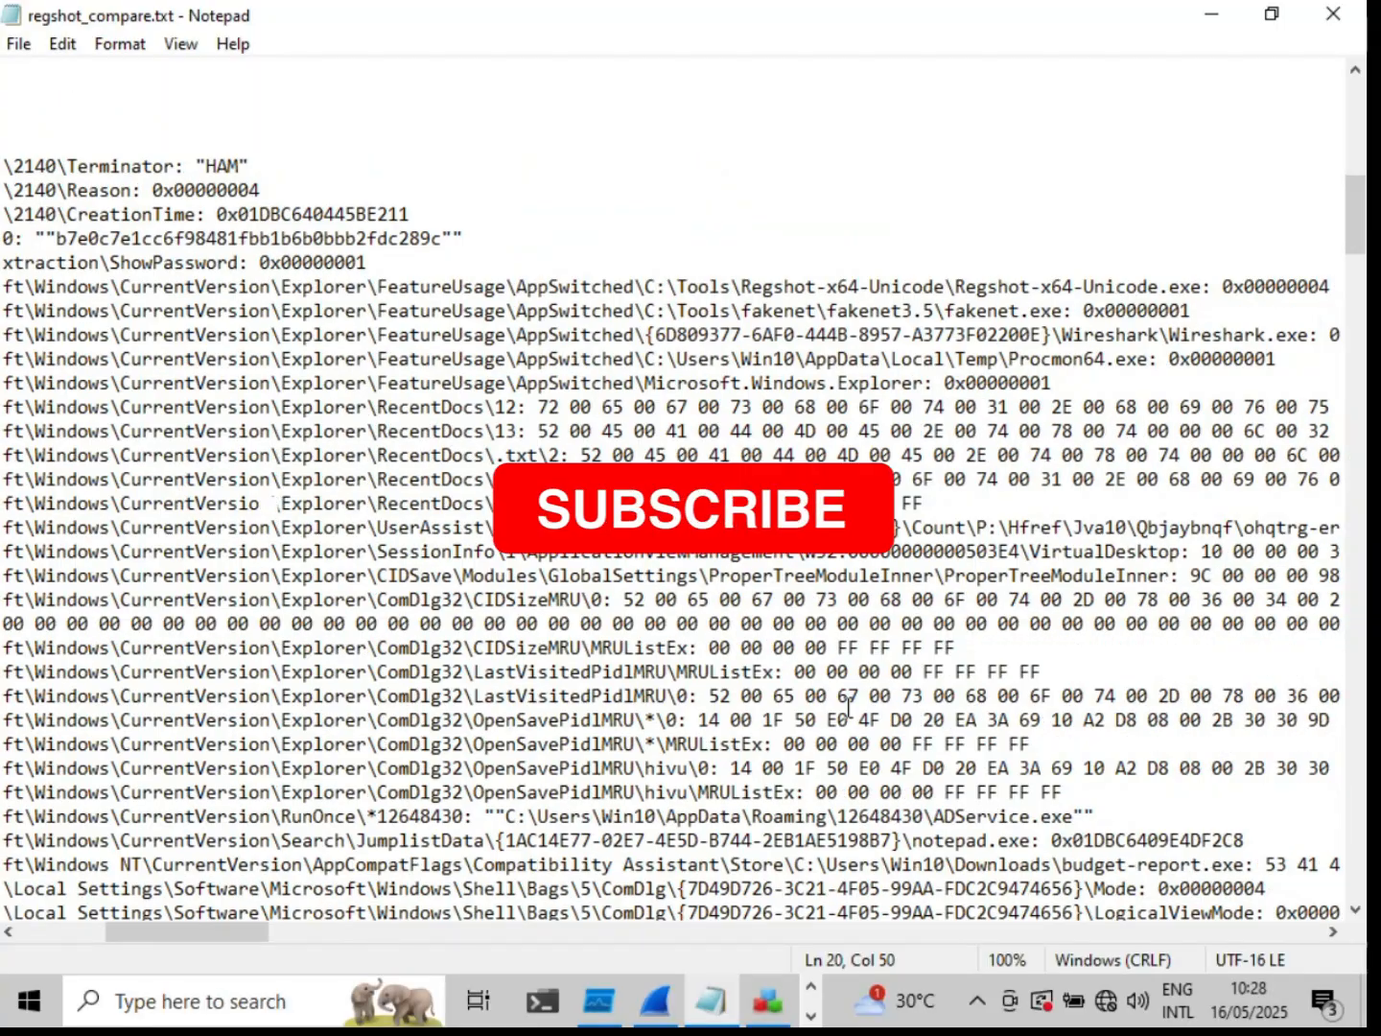
scroll(848, 707, "right", 5)
scroll(848, 708, "down", 5)
scroll(849, 707, "up", 2)
scroll(848, 708, "down", 16)
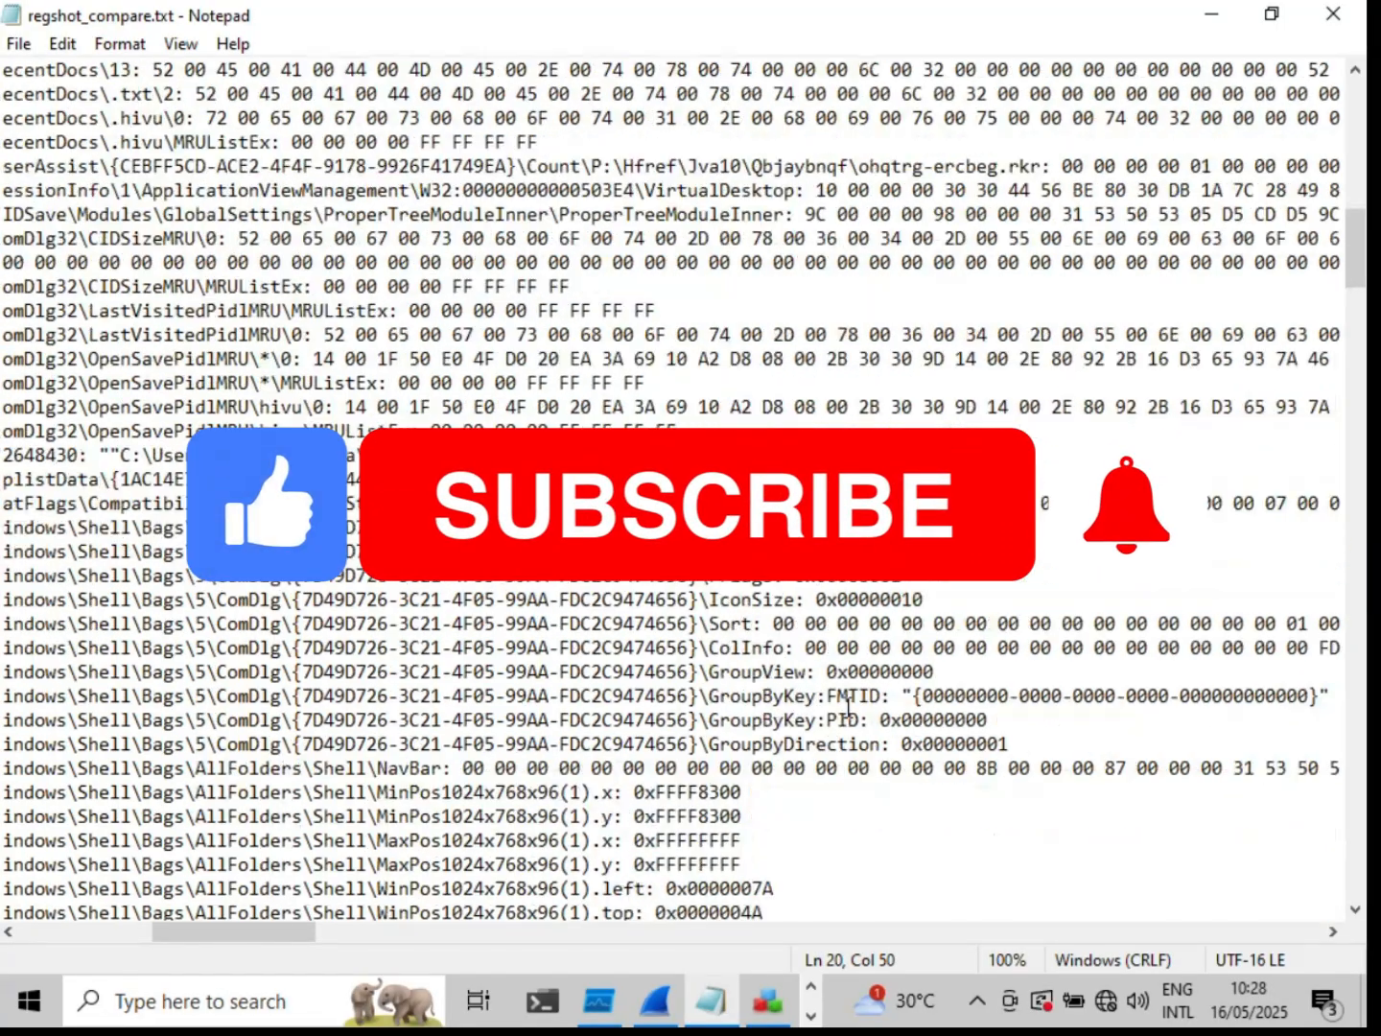
scroll(848, 708, "left", 5)
scroll(848, 707, "down", 10)
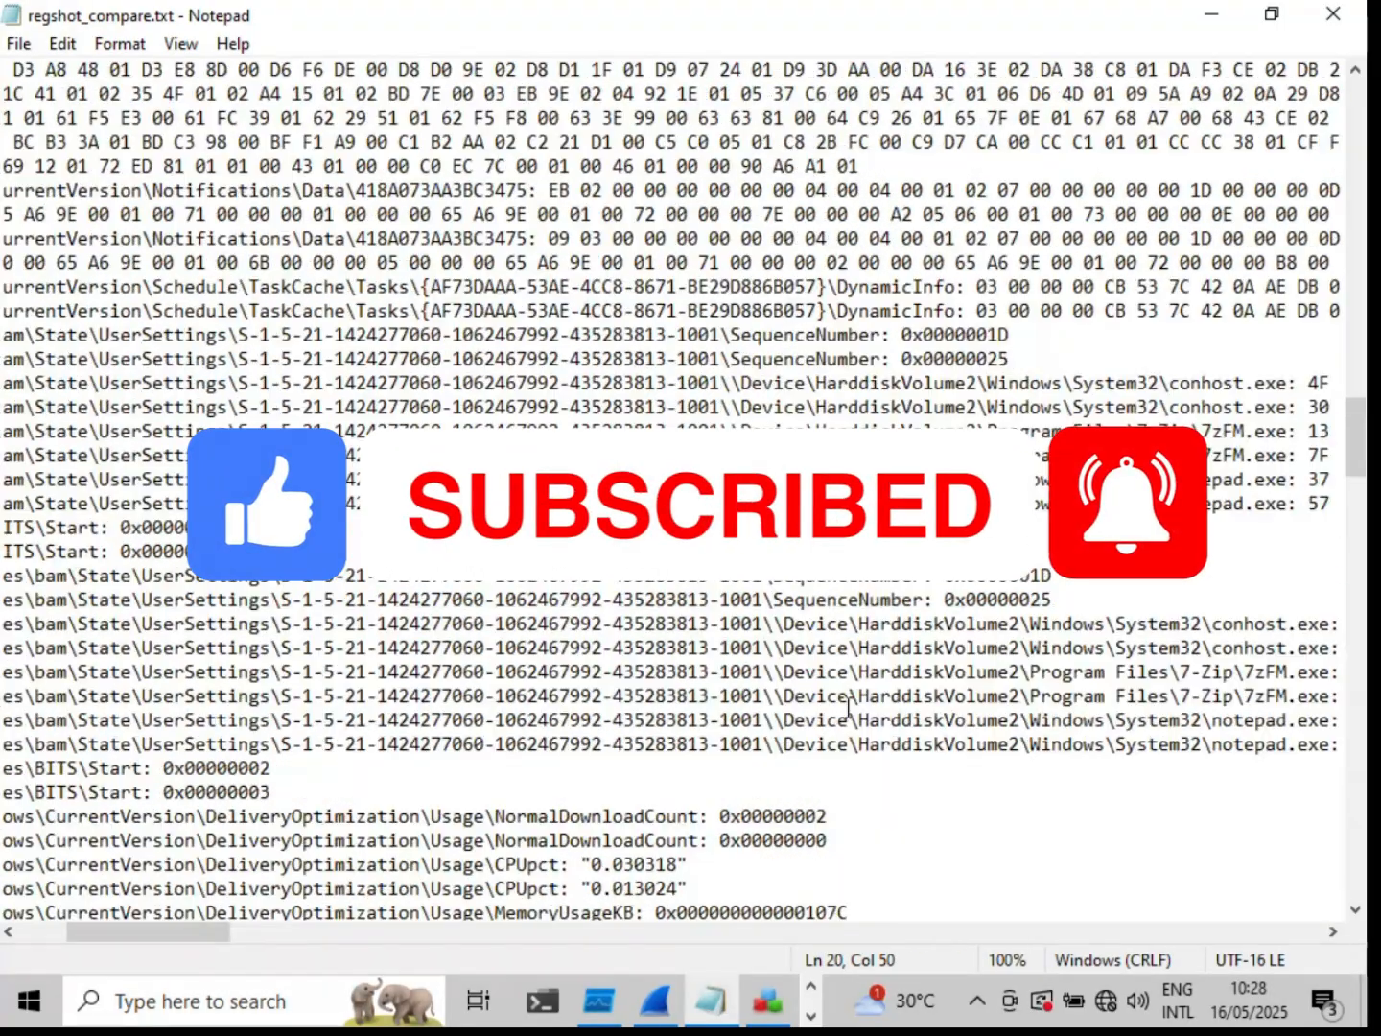